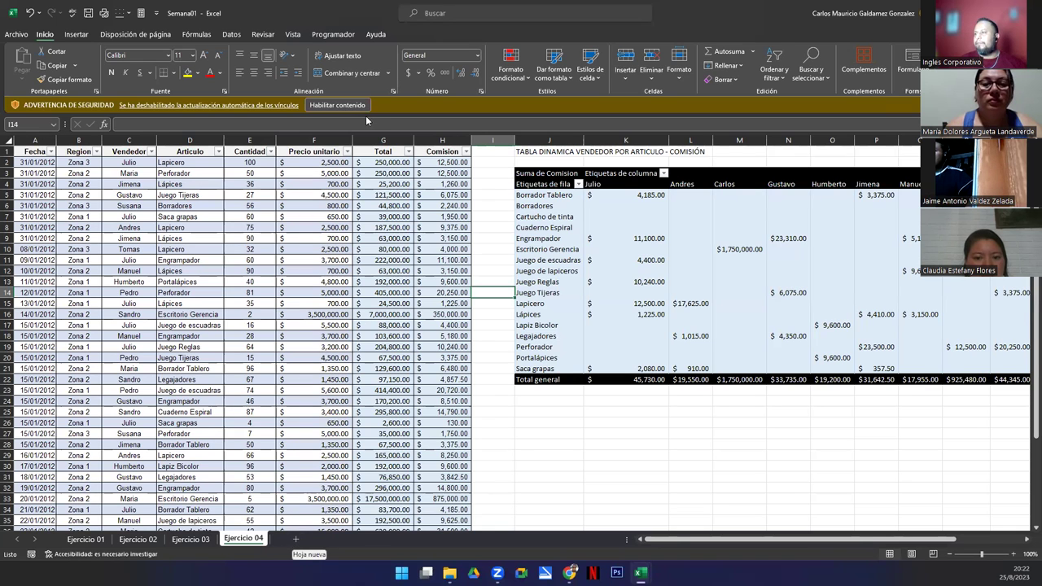
# Step: Enable the blocked content of the Semana01 workbook and add a new sheet named Ejercicio 05
pyautogui.click(348, 108)
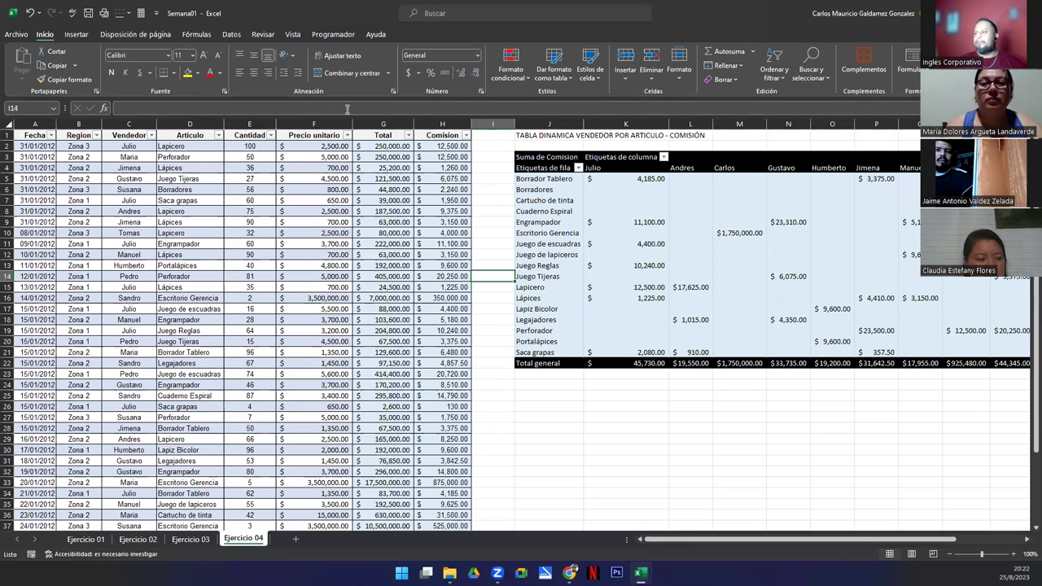
pyautogui.click(296, 539)
pyautogui.write('Ejercicio 05')
pyautogui.press('Return')
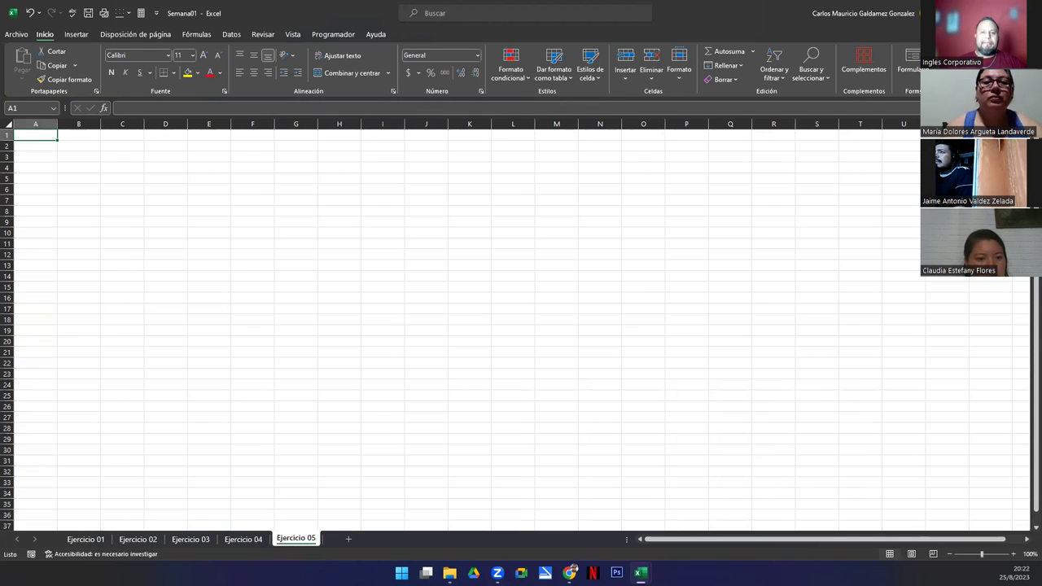
# Step: Open the Sesión05 workbook and copy all cells of its Hoja1 sheet
pyautogui.click(450, 573)
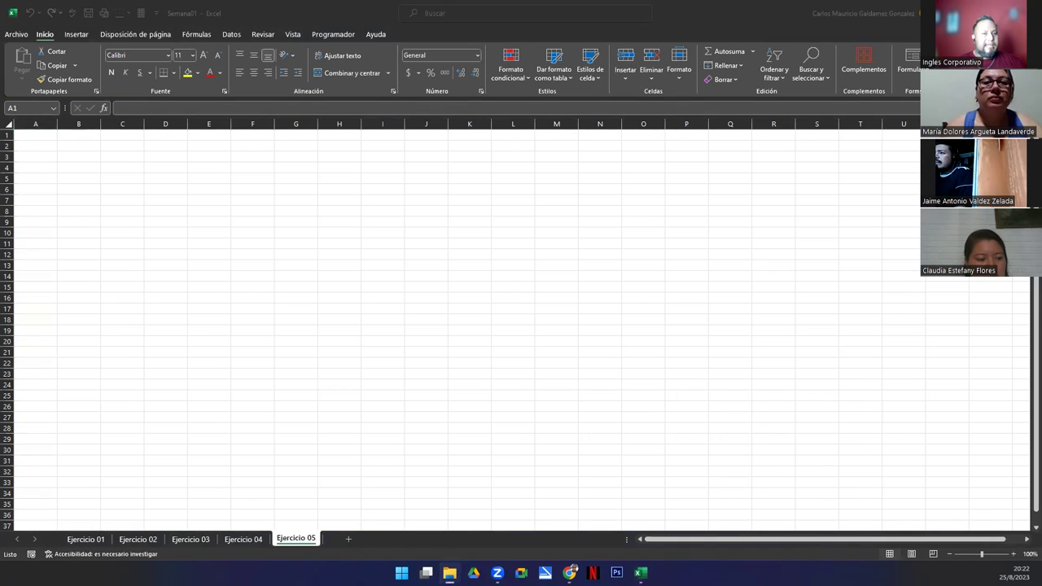
pyautogui.press('Return')
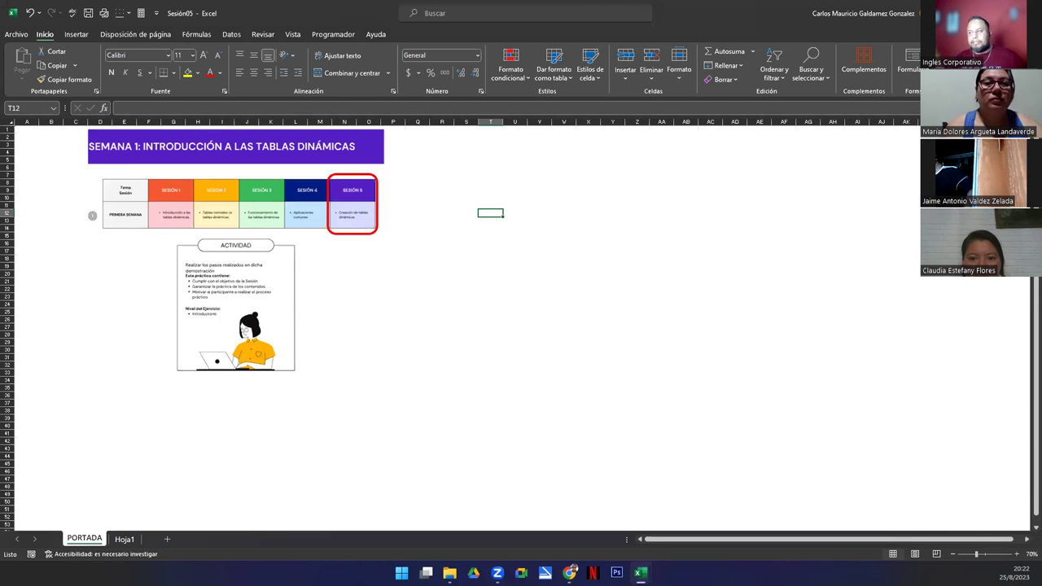
pyautogui.click(128, 541)
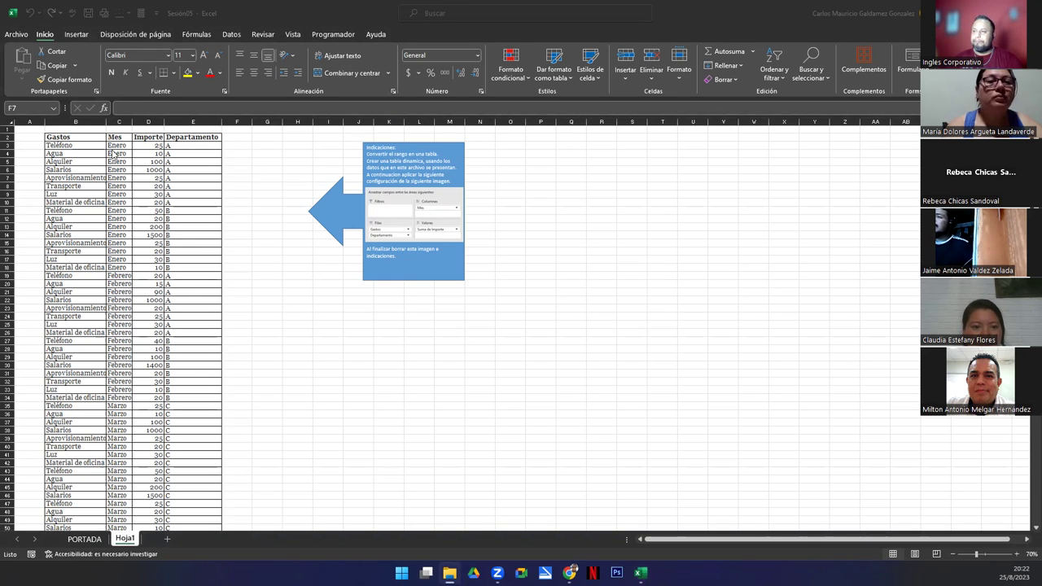
pyautogui.click(10, 122)
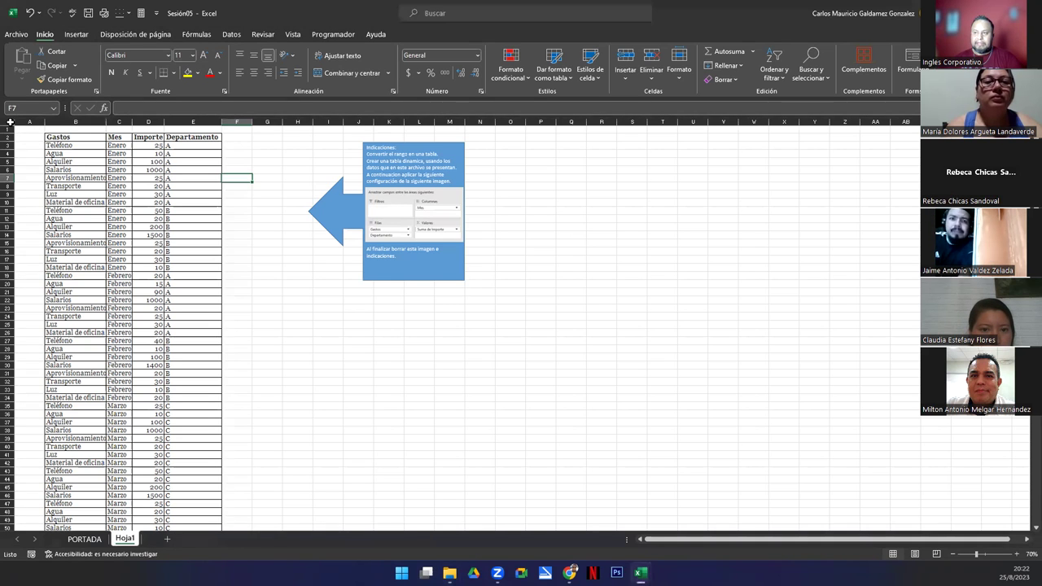
pyautogui.click(8, 122)
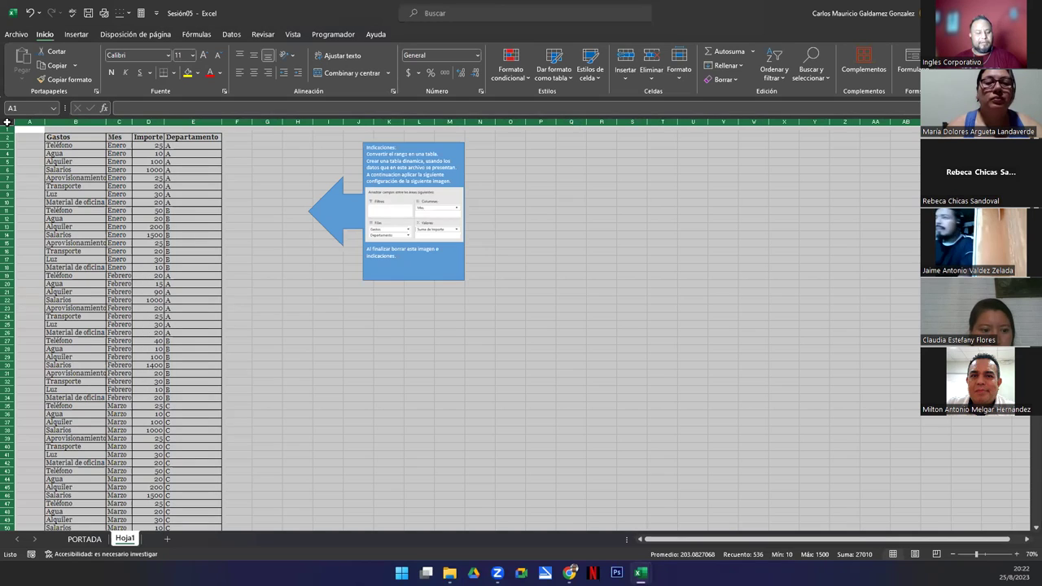
pyautogui.hotkey('ctrl', 'c')
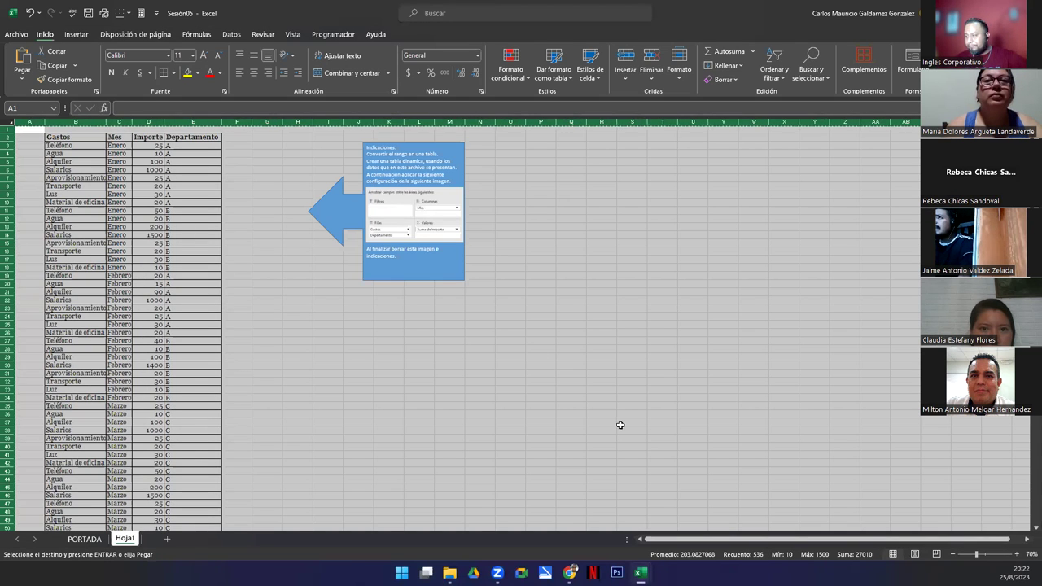
# Step: Switch to the Semana01 workbook and paste the copied content over the whole Ejercicio 05 sheet
pyautogui.moveTo(641, 572)
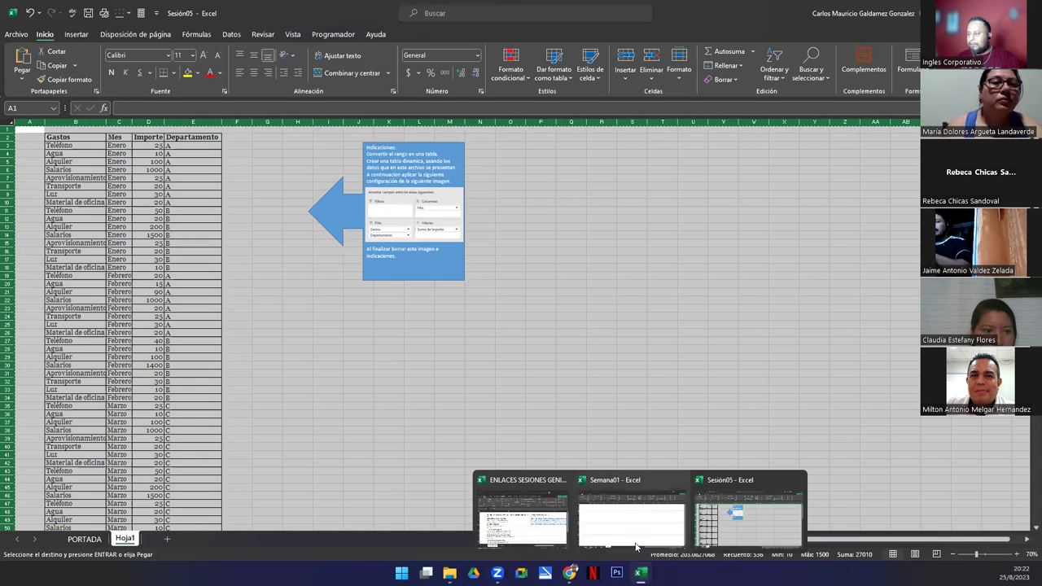
pyautogui.click(625, 528)
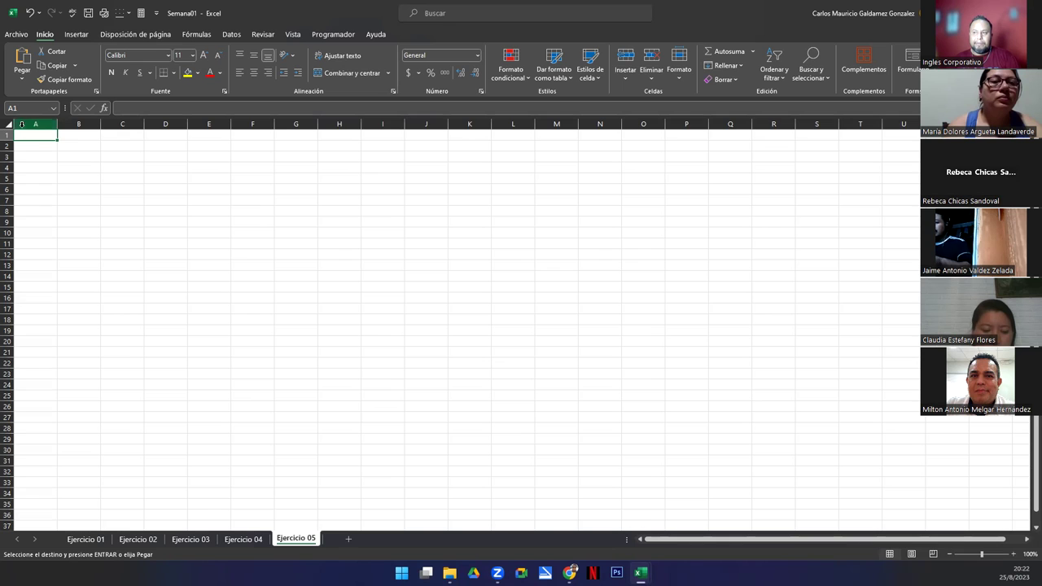
pyautogui.click(7, 123)
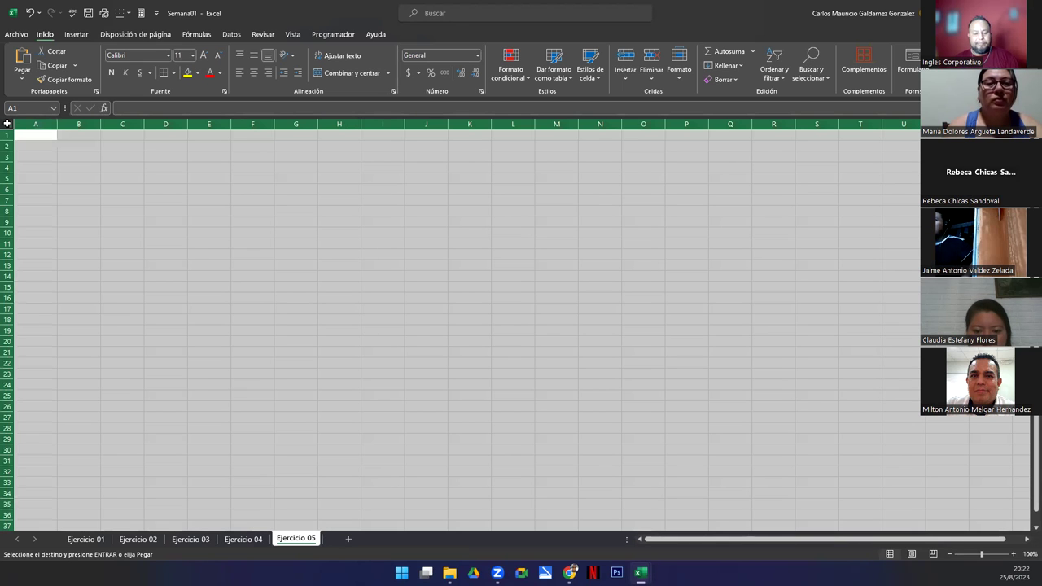
pyautogui.hotkey('ctrl', 'v')
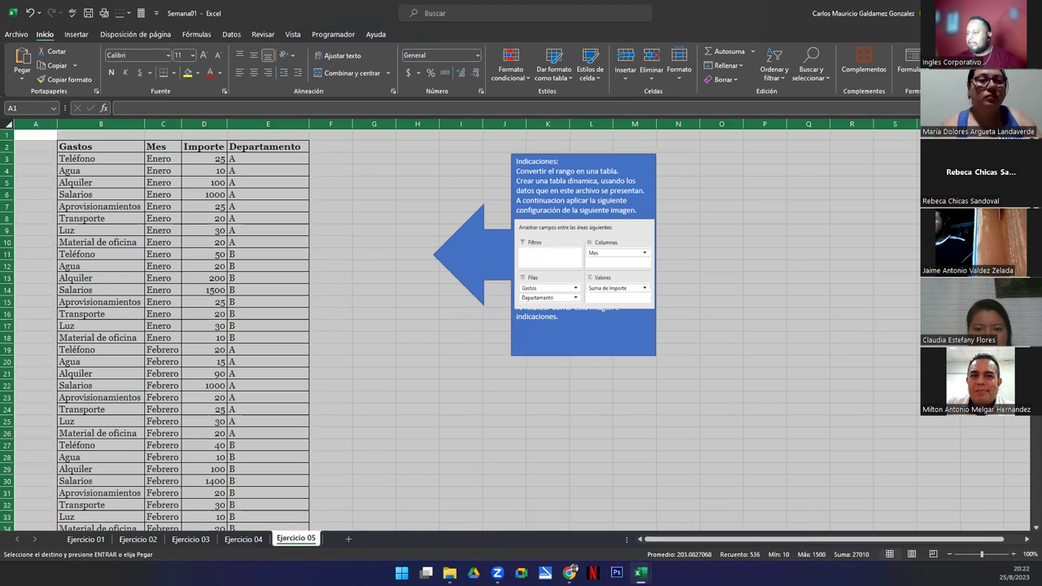
# Step: Close the Sesión05 workbook without keeping the copied data on the clipboard
pyautogui.moveTo(640, 572)
pyautogui.click(798, 482)
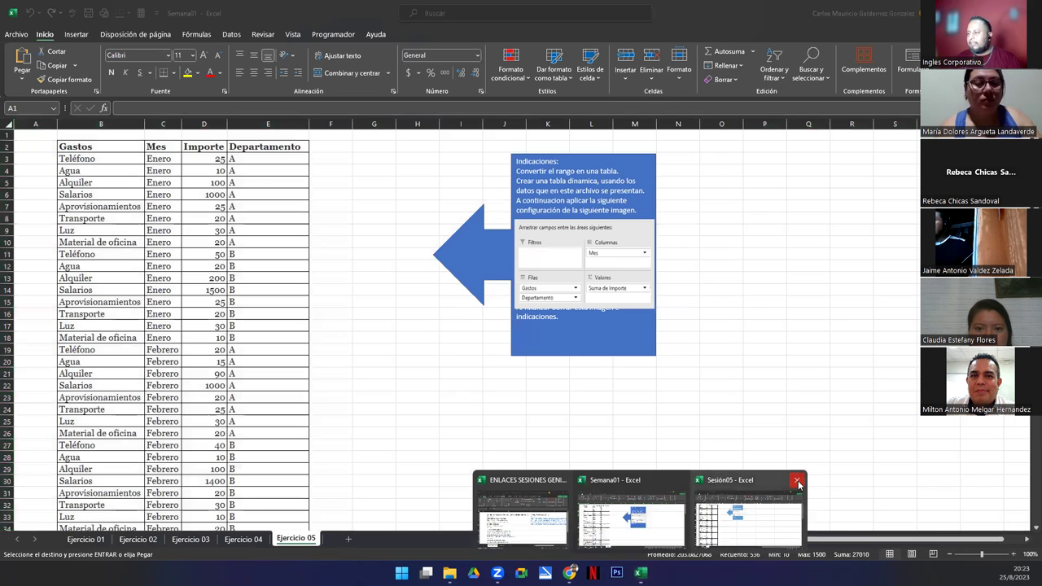
pyautogui.click(524, 322)
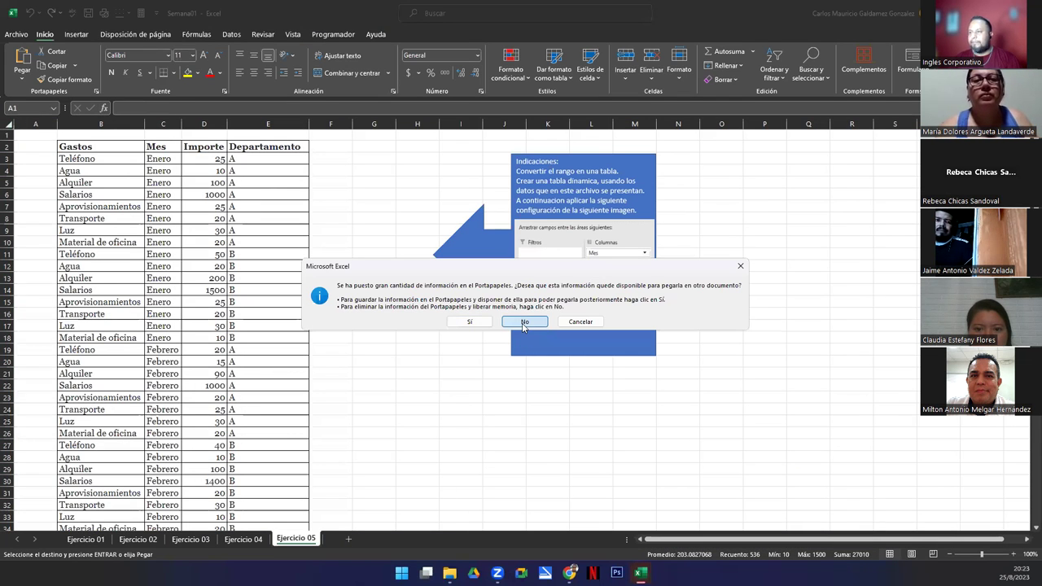
pyautogui.click(390, 433)
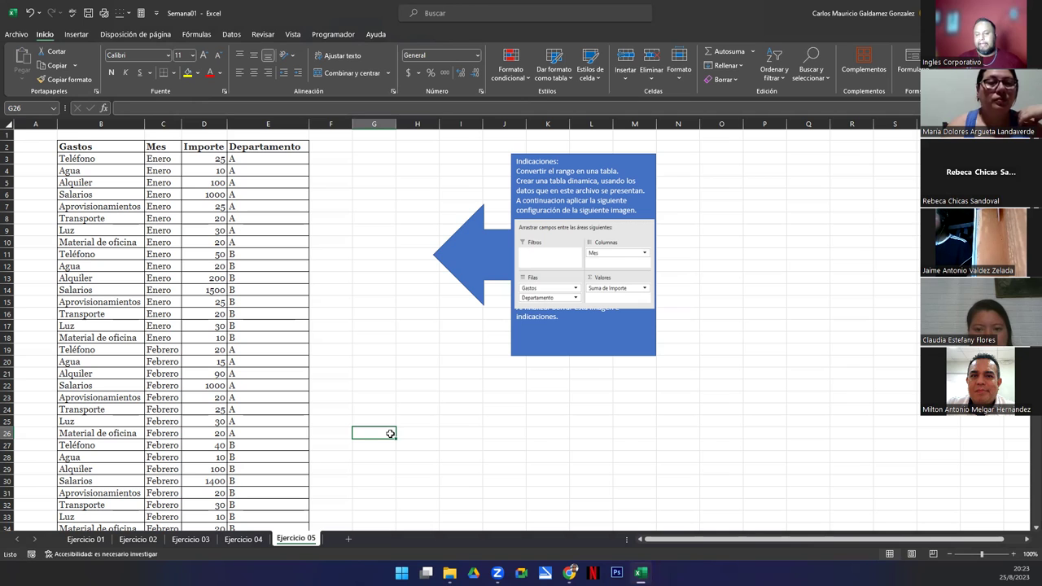
# Step: Review the tables and pivot tables on the sheets Ejercicio 01 through Ejercicio 04
pyautogui.click(85, 539)
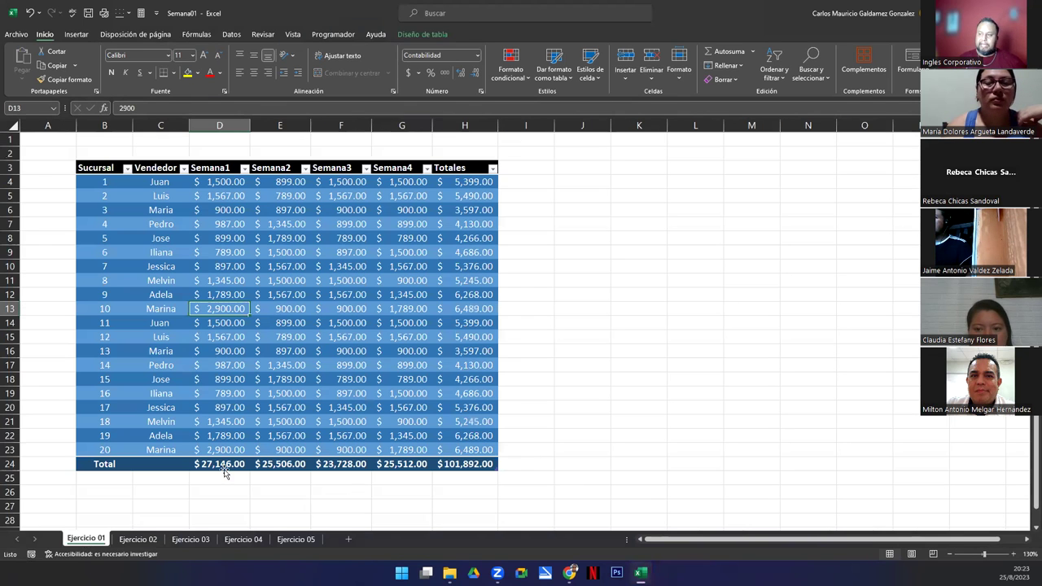
pyautogui.click(139, 539)
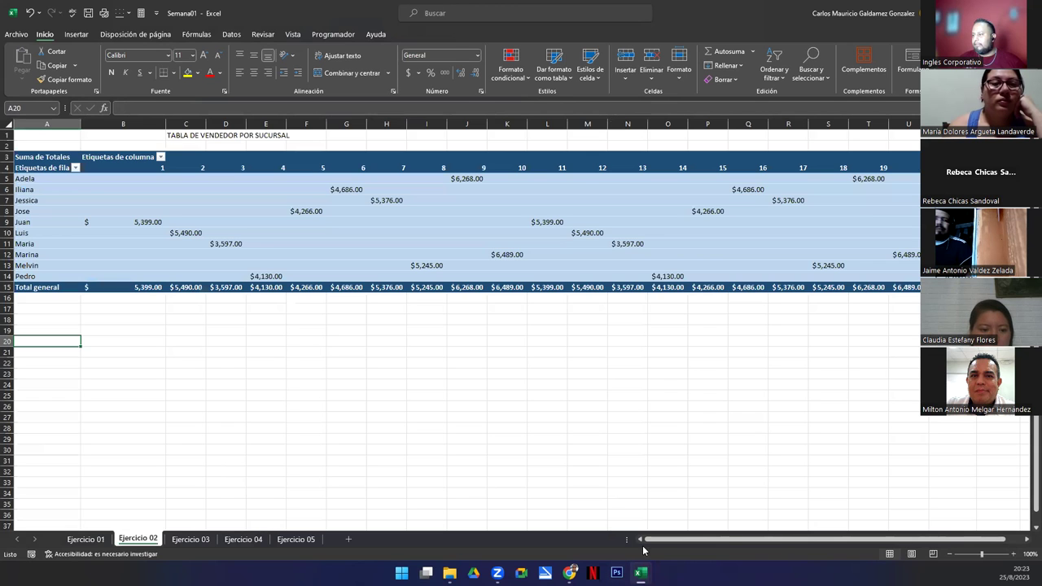
pyautogui.click(191, 538)
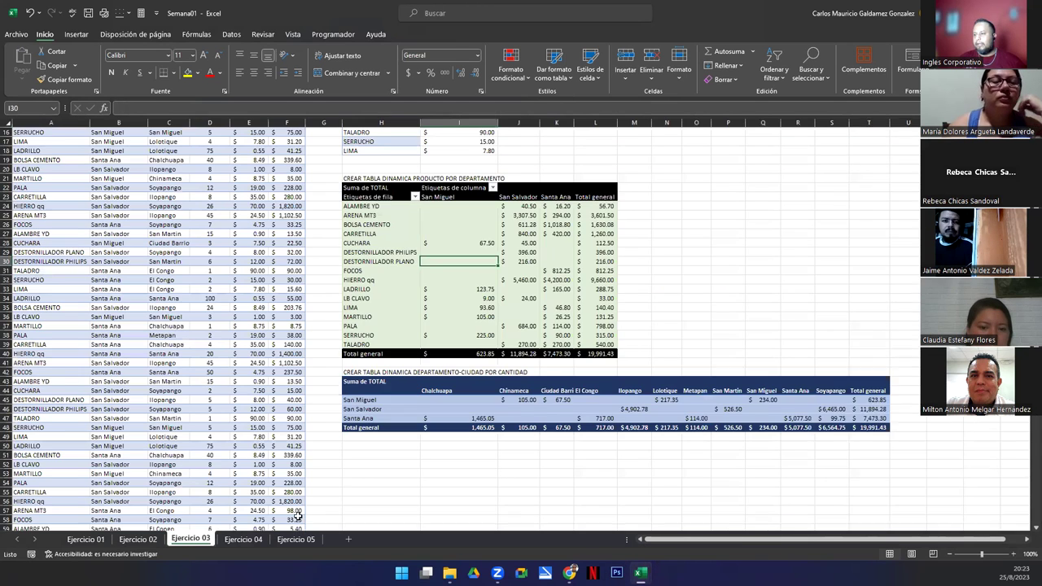
pyautogui.scroll(1, 310, 462)
pyautogui.scroll(-15, 302, 455)
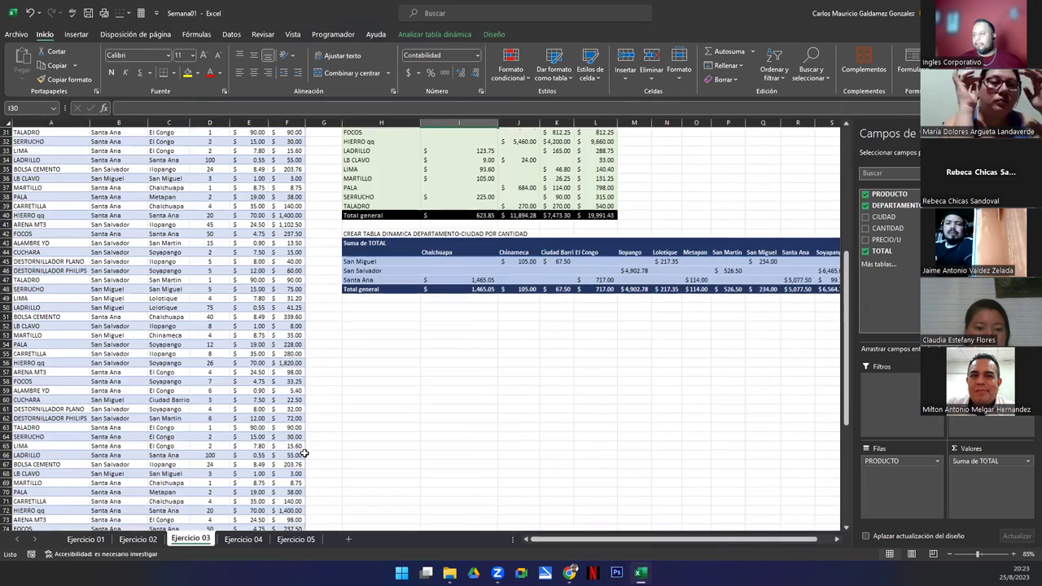
pyautogui.scroll(15, 307, 463)
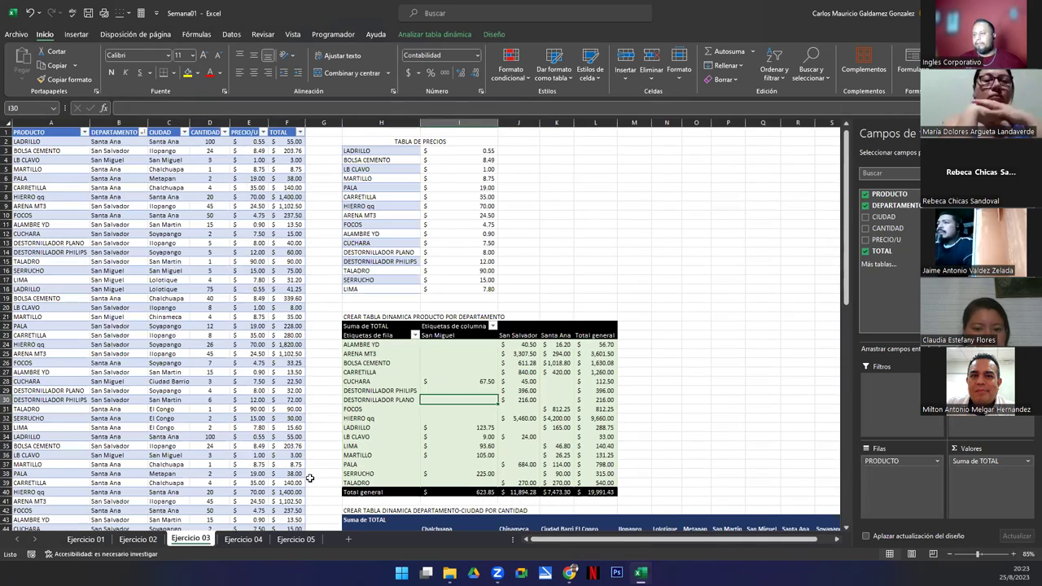
pyautogui.click(238, 540)
pyautogui.scroll(-15, 304, 446)
pyautogui.scroll(15, 326, 464)
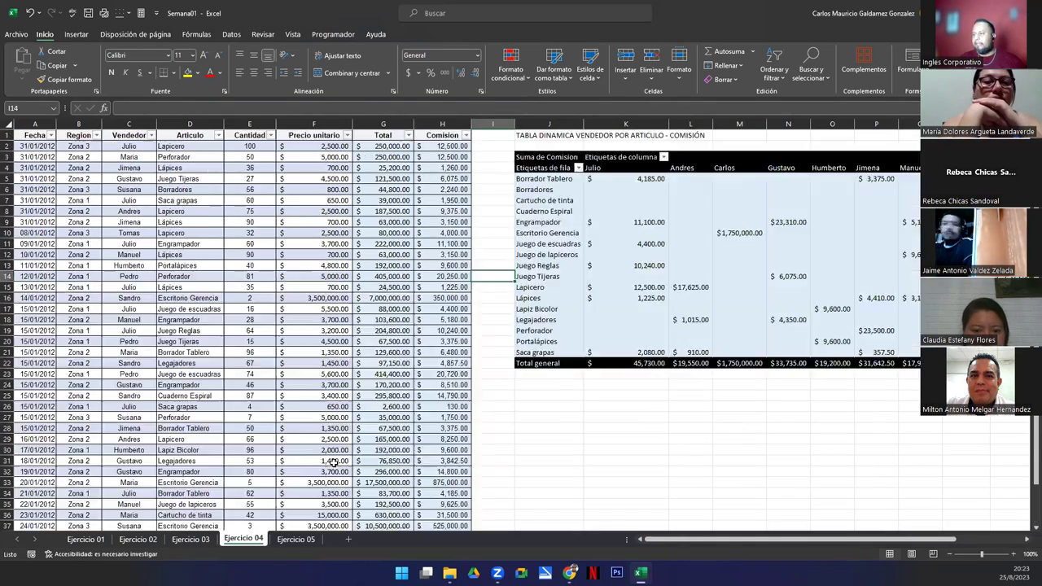
pyautogui.click(521, 394)
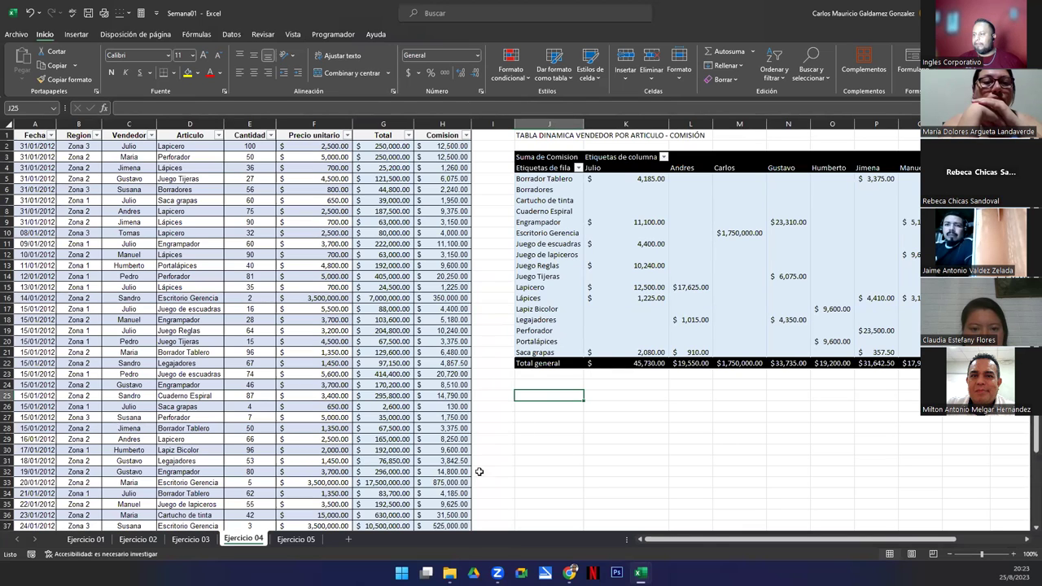
# Step: On Ejercicio 05, shrink and reposition the field layout image inside the blue callout so it fits between the instruction texts
pyautogui.click(297, 540)
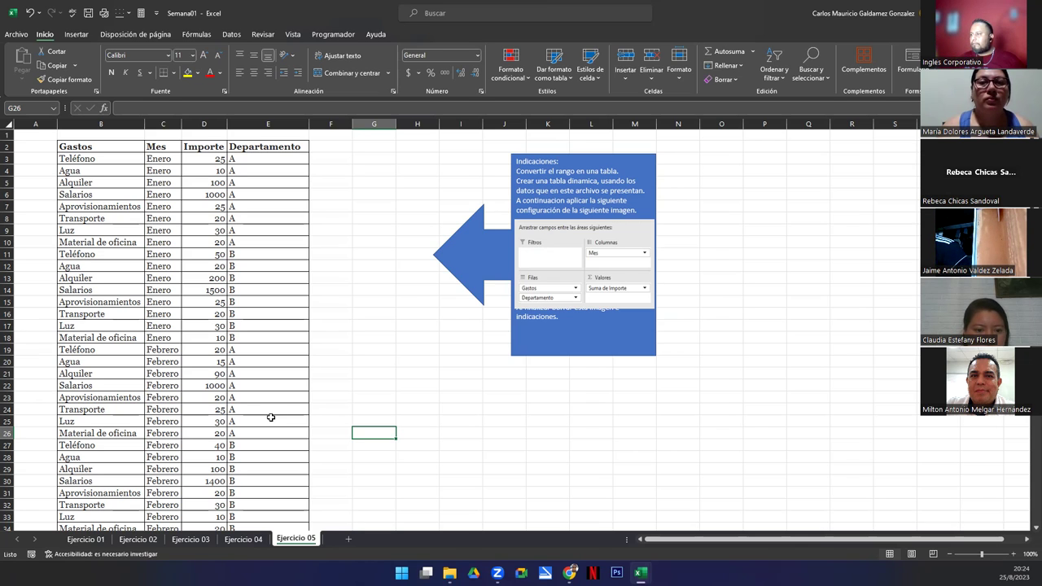
pyautogui.moveTo(558, 272)
pyautogui.mouseDown()
pyautogui.moveTo(575, 376)
pyautogui.moveTo(571, 255)
pyautogui.moveTo(559, 252)
pyautogui.mouseUp()
pyautogui.moveTo(521, 299); pyautogui.dragTo(548, 279)
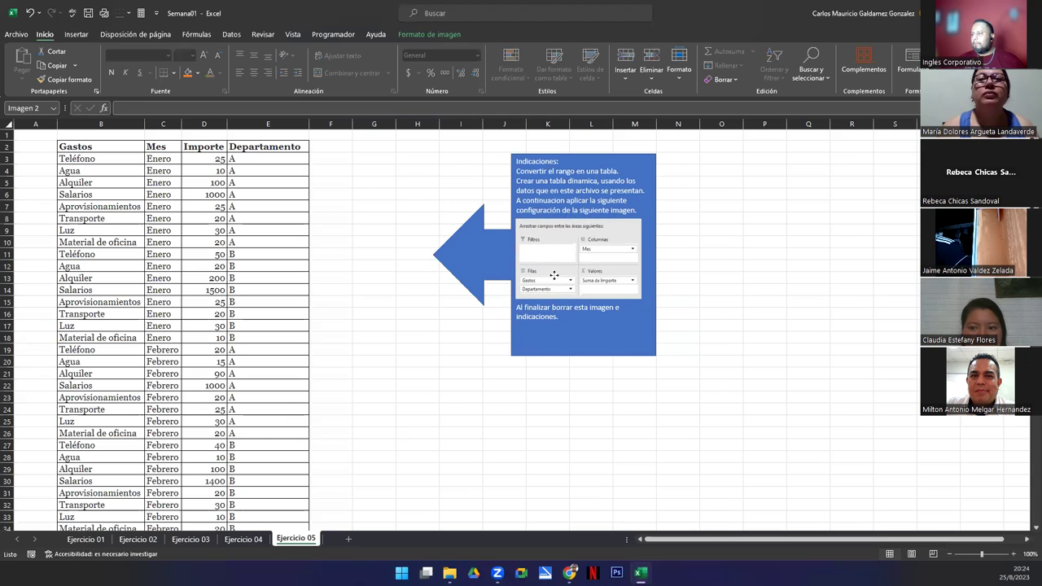
pyautogui.click(400, 324)
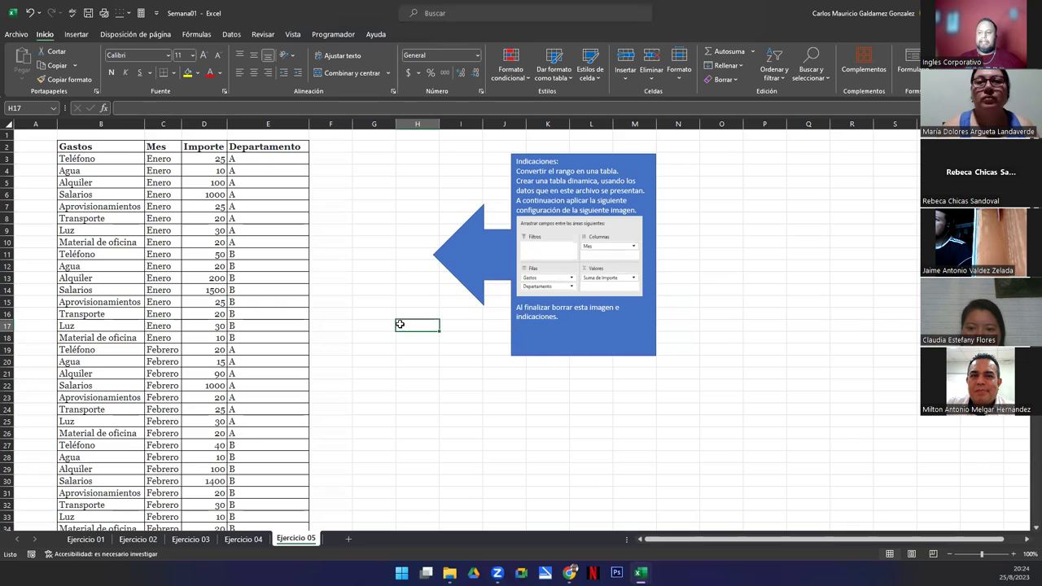
# Step: Examine the Gastos, Mes, Importe and Departamento columns and the callout's instructions with its pivot field layout
pyautogui.click(118, 157)
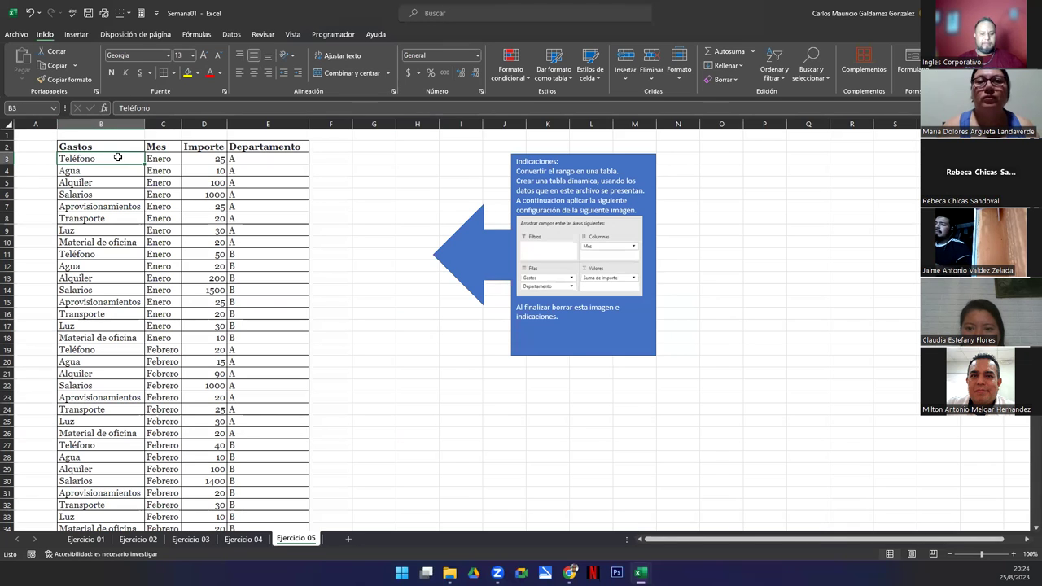
pyautogui.hotkey('ctrl', 'shift', 'Down')
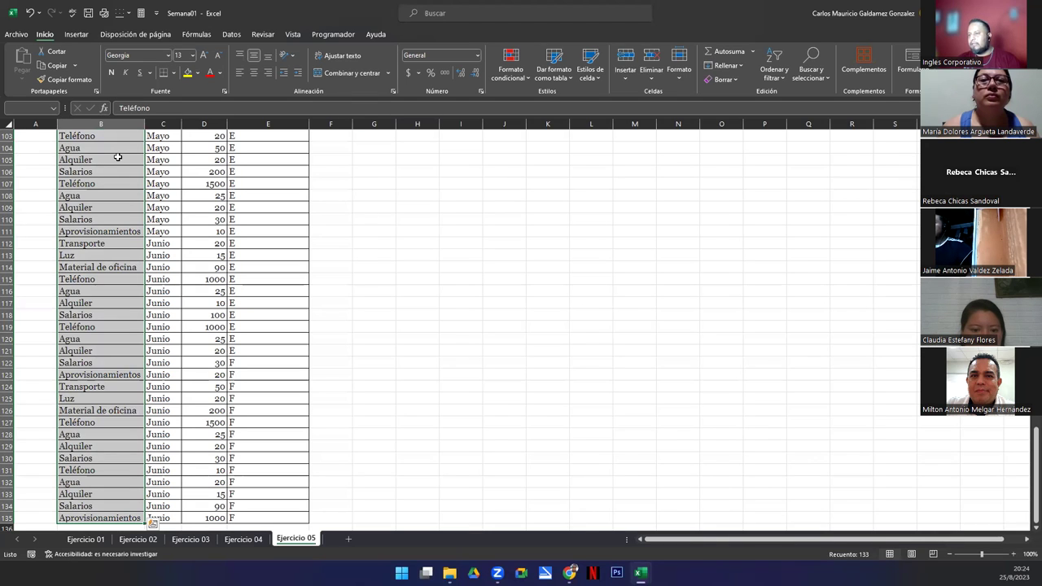
pyautogui.hotkey('ctrl', 'Up')
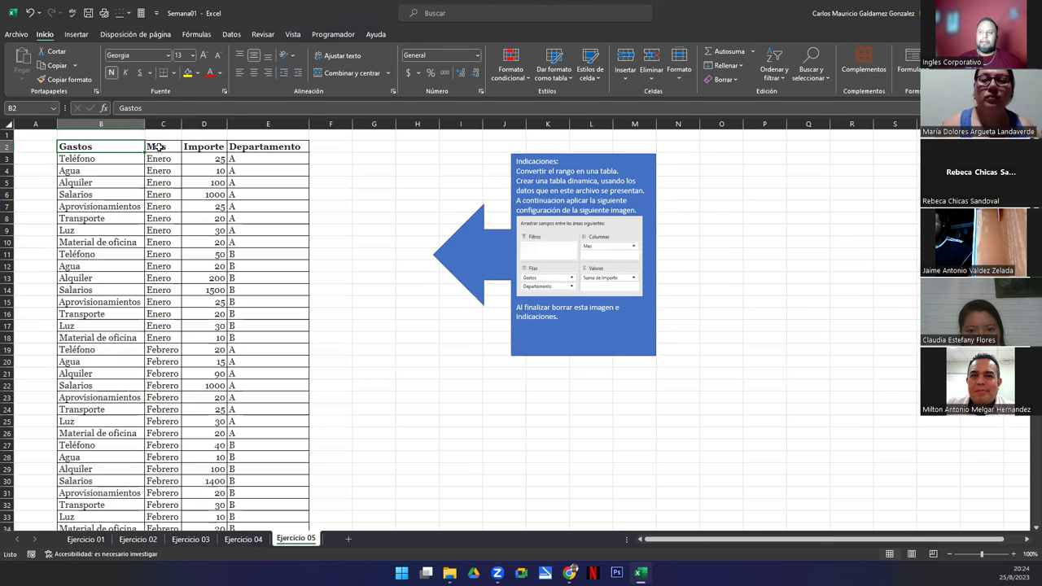
pyautogui.click(159, 147)
pyautogui.click(199, 147)
pyautogui.click(245, 146)
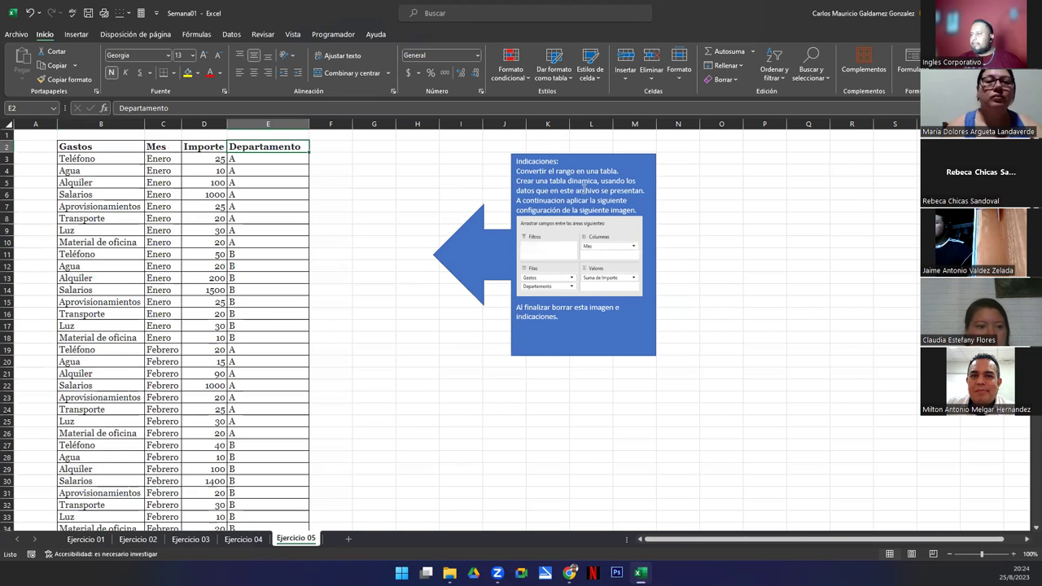
pyautogui.click(447, 256)
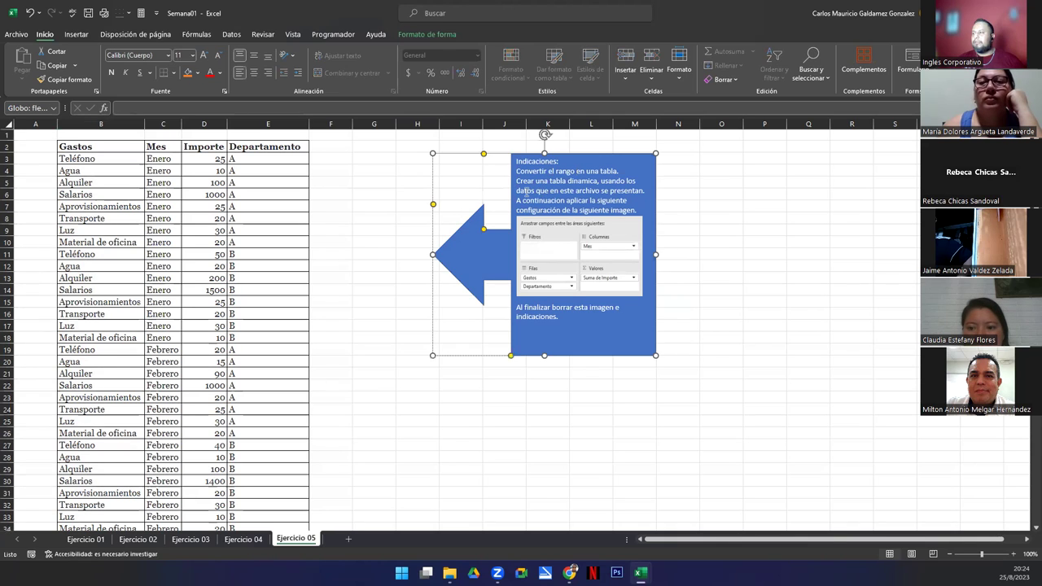
pyautogui.click(567, 263)
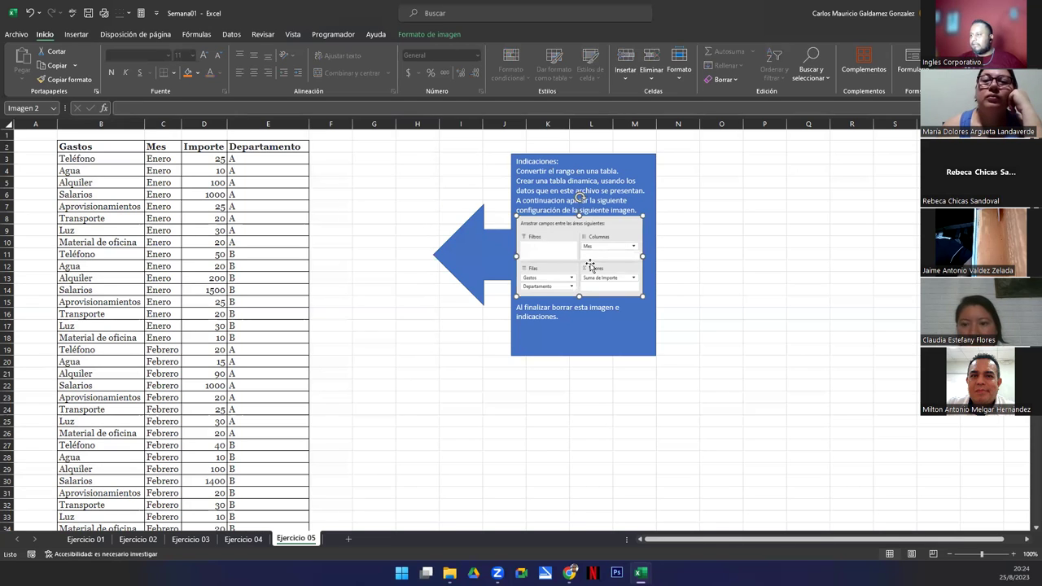
pyautogui.moveTo(578, 256); pyautogui.dragTo(579, 256)
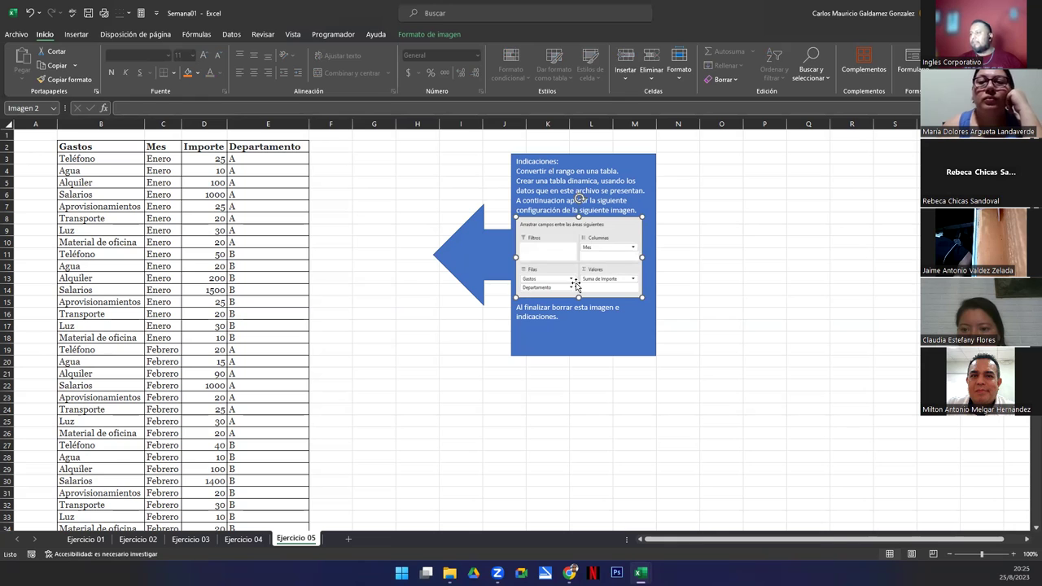
pyautogui.click(571, 332)
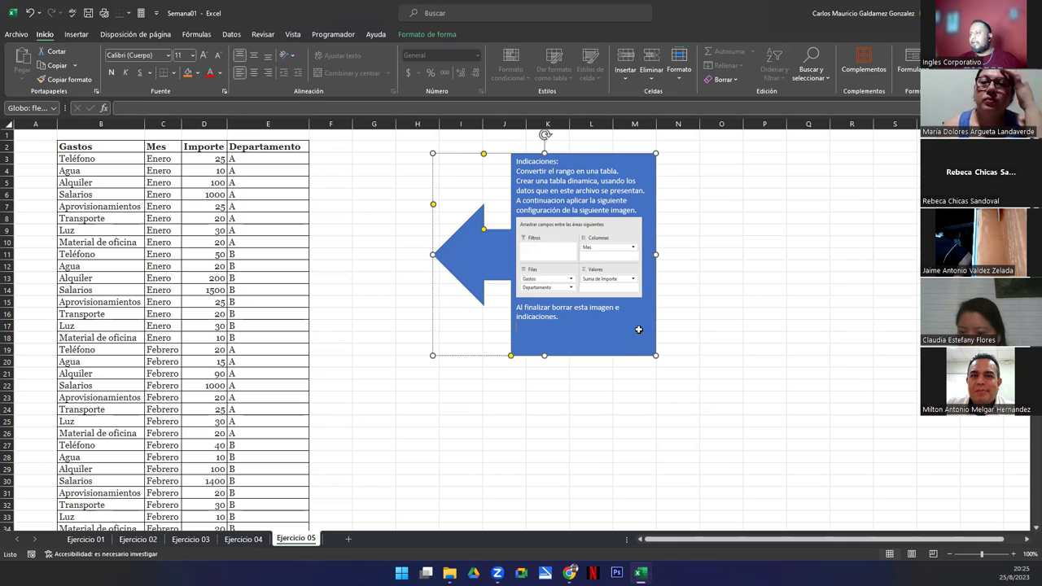
# Step: Move the blue instructions callout and its layout image away from the data, with the text box starting around column Q
pyautogui.moveTo(622, 355); pyautogui.dragTo(924, 350)
pyautogui.click(595, 312)
pyautogui.moveTo(749, 282); pyautogui.dragTo(890, 275)
pyautogui.click(215, 278)
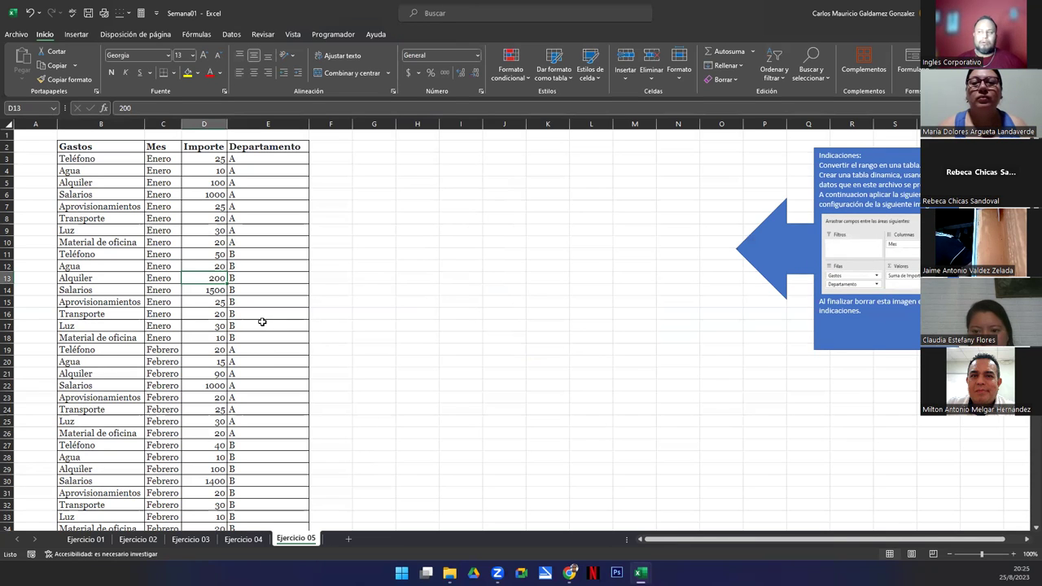
pyautogui.click(210, 161)
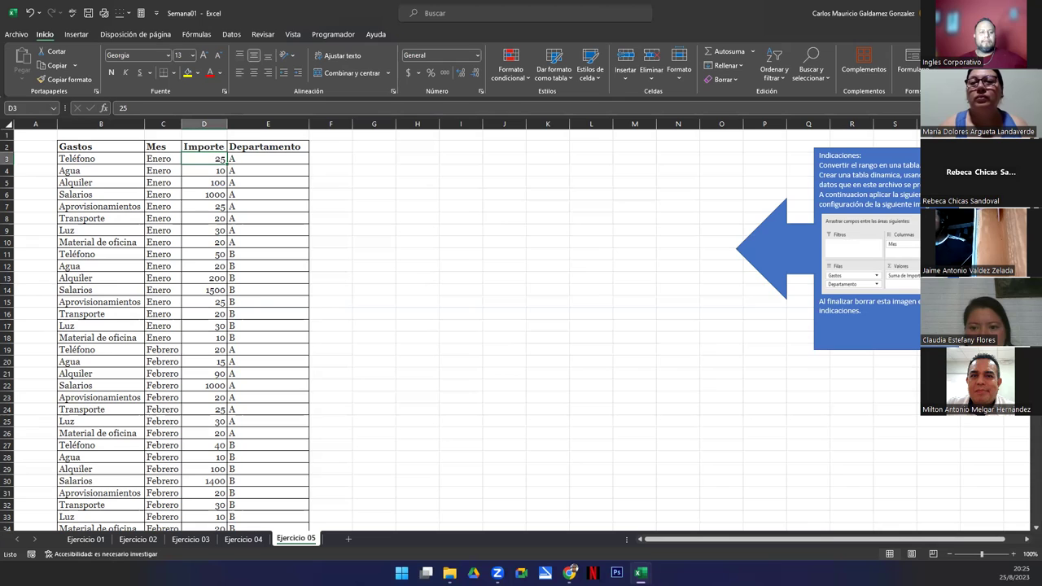
# Step: Apply the dollar accounting number format to all the Importe values from D3 down to the last row
pyautogui.press('super+e')
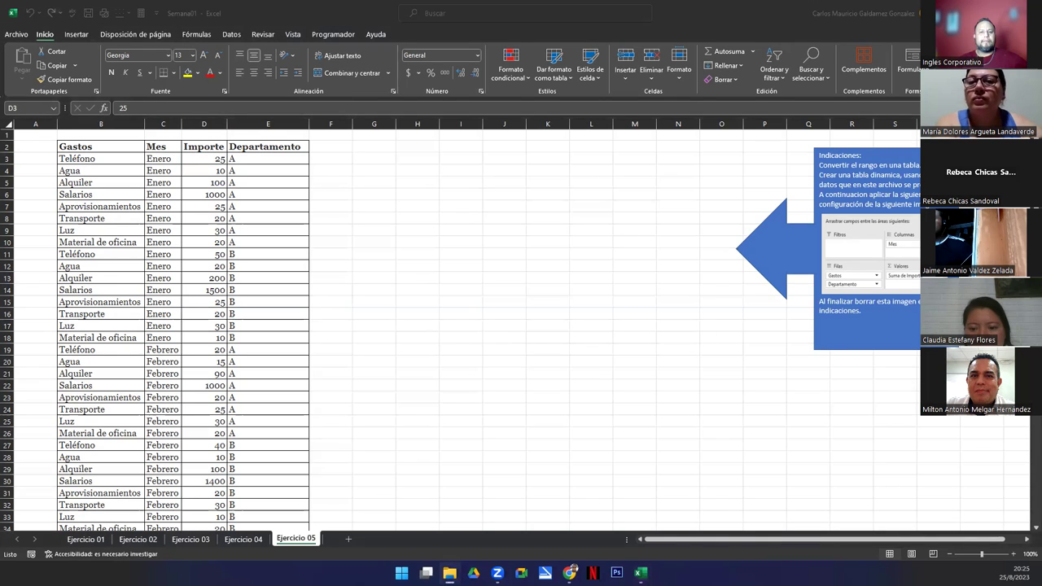
pyautogui.hotkey('alt', 'Tab')
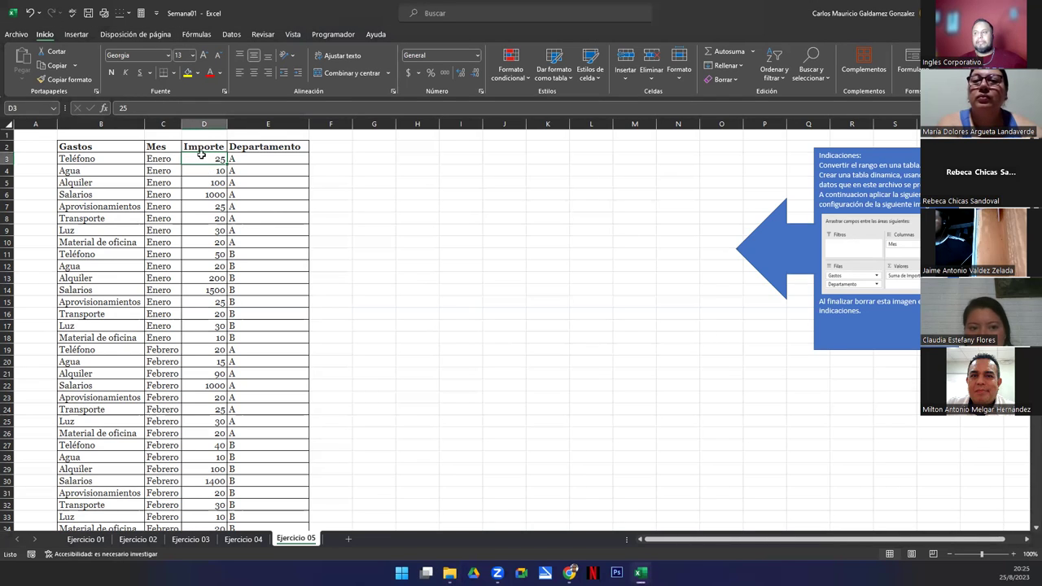
pyautogui.hotkey('ctrl', 'shift', 'Down')
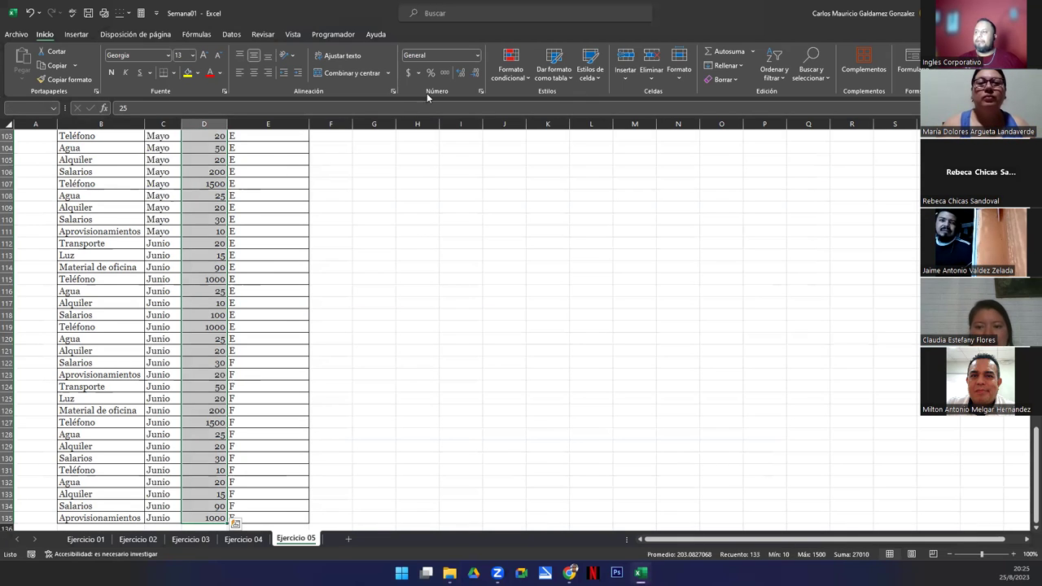
pyautogui.click(408, 72)
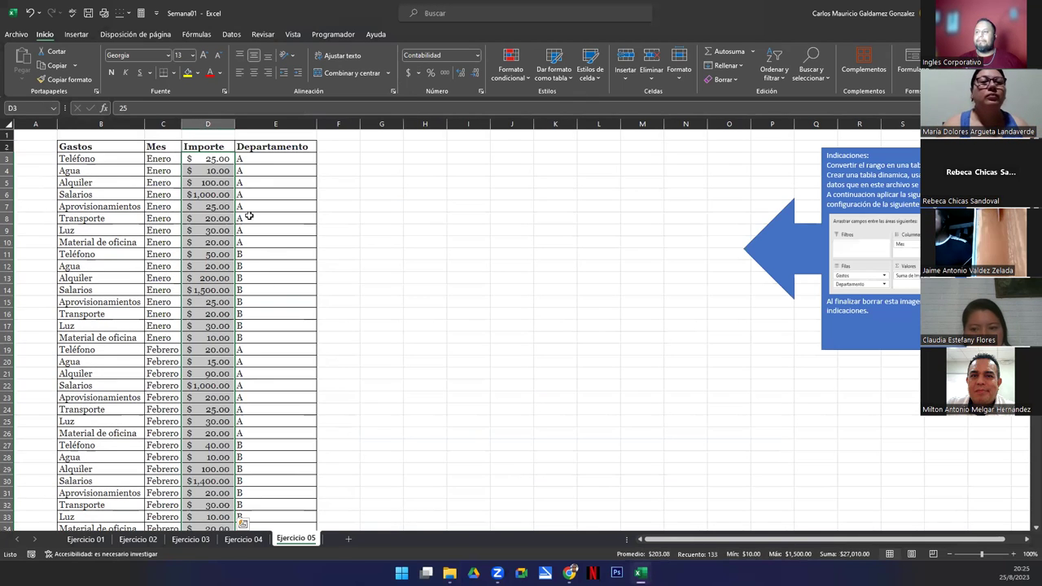
# Step: Center all the Departamento values from E3 down to the last row
pyautogui.click(253, 160)
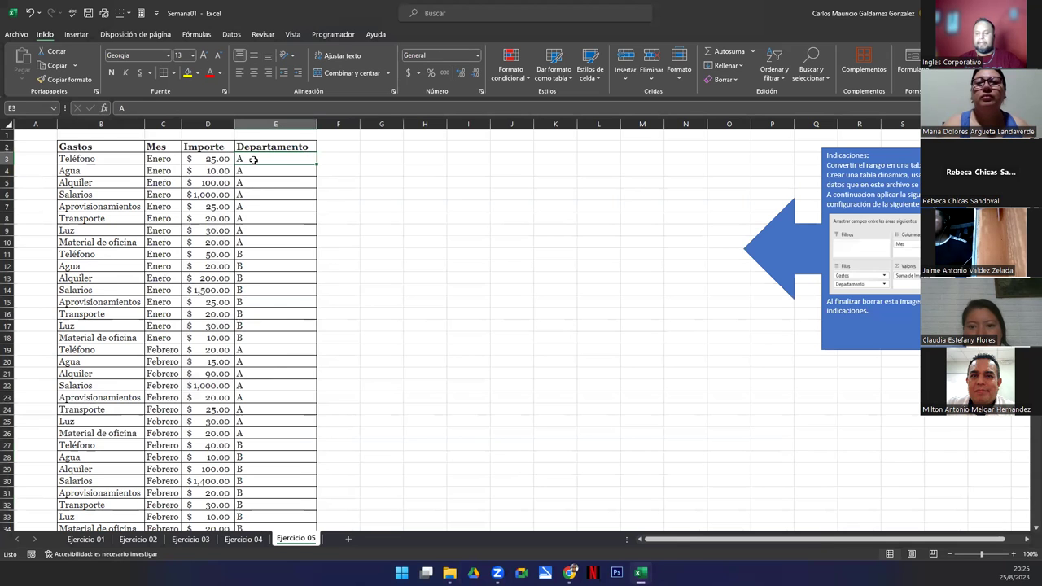
pyautogui.hotkey('ctrl', 'shift', 'Down')
pyautogui.click(253, 73)
pyautogui.scroll(20, 263, 157)
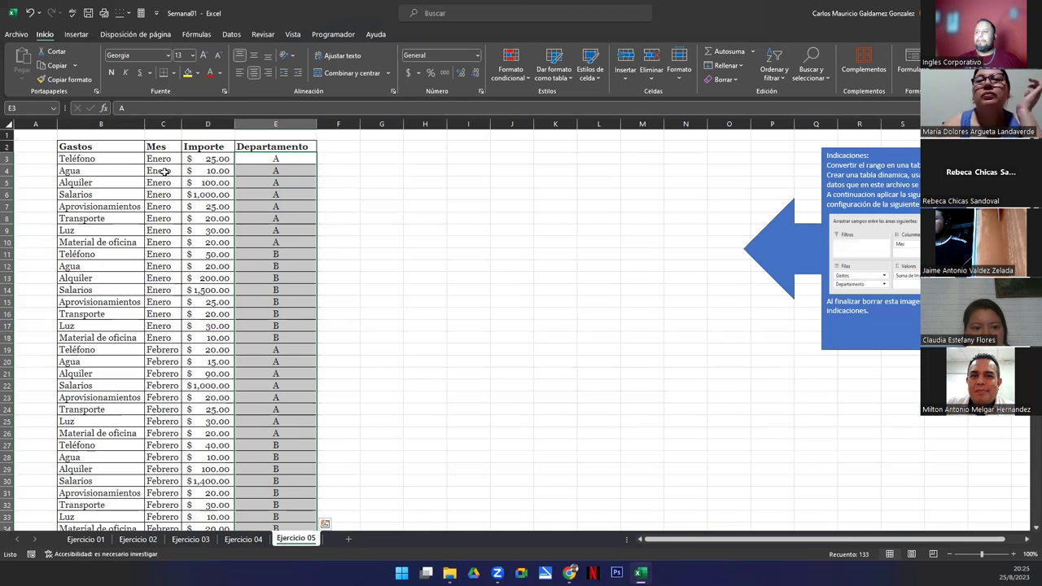
# Step: Narrow the Departamento column slightly so it fits its heading more closely
pyautogui.click(102, 157)
pyautogui.click(145, 125)
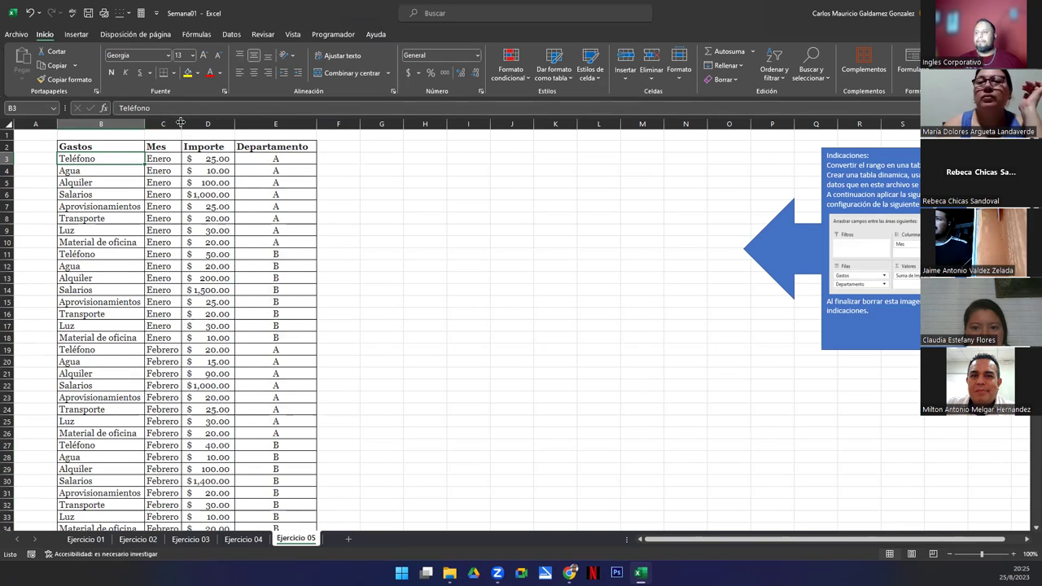
pyautogui.click(181, 122)
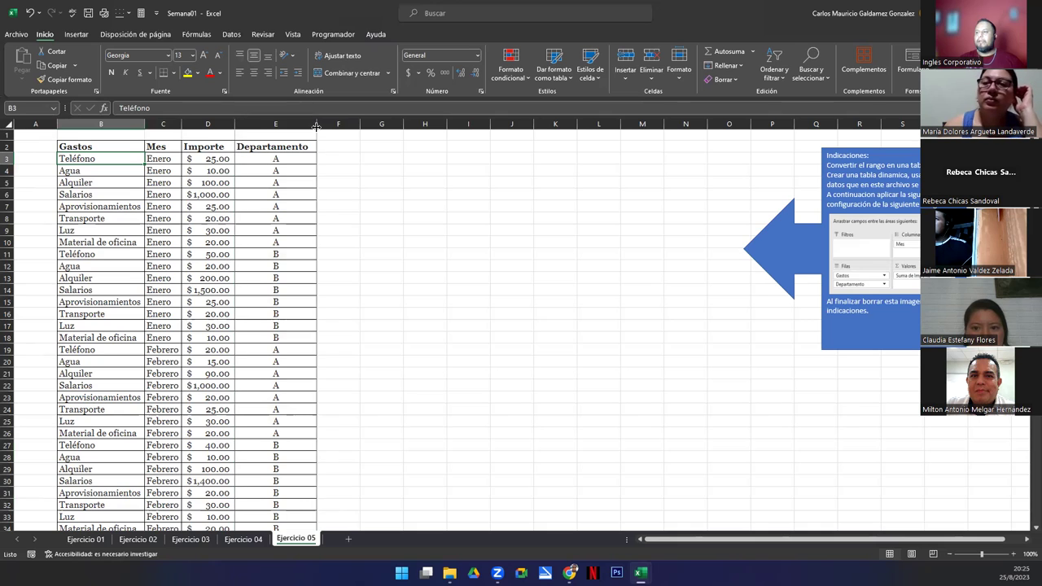
pyautogui.moveTo(316, 124); pyautogui.dragTo(311, 124)
# Step: Convert the expense range B2:E135 into a table that has headers
pyautogui.click(268, 289)
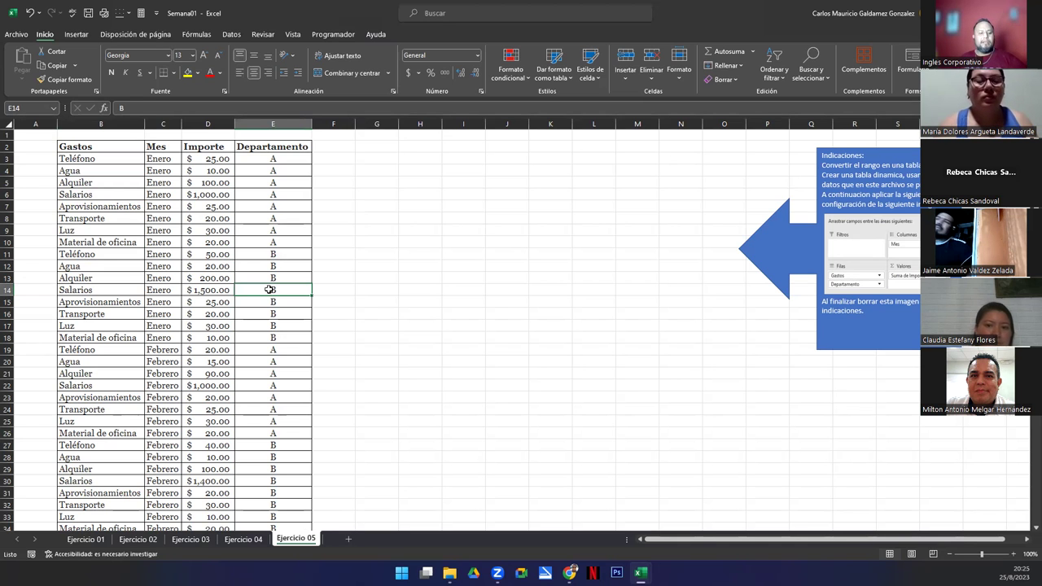
pyautogui.hotkey('ctrl', 't')
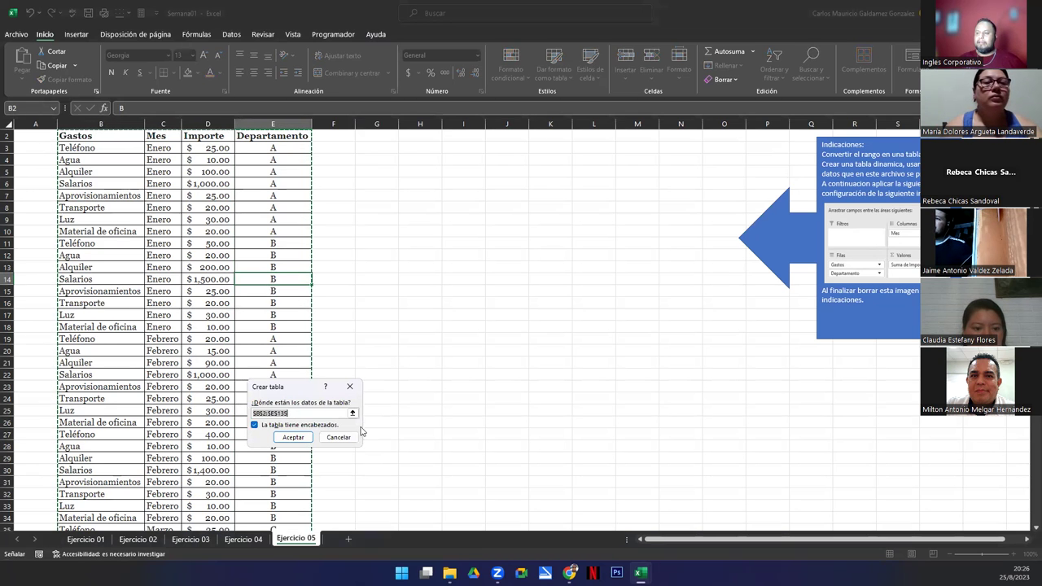
pyautogui.click(254, 425)
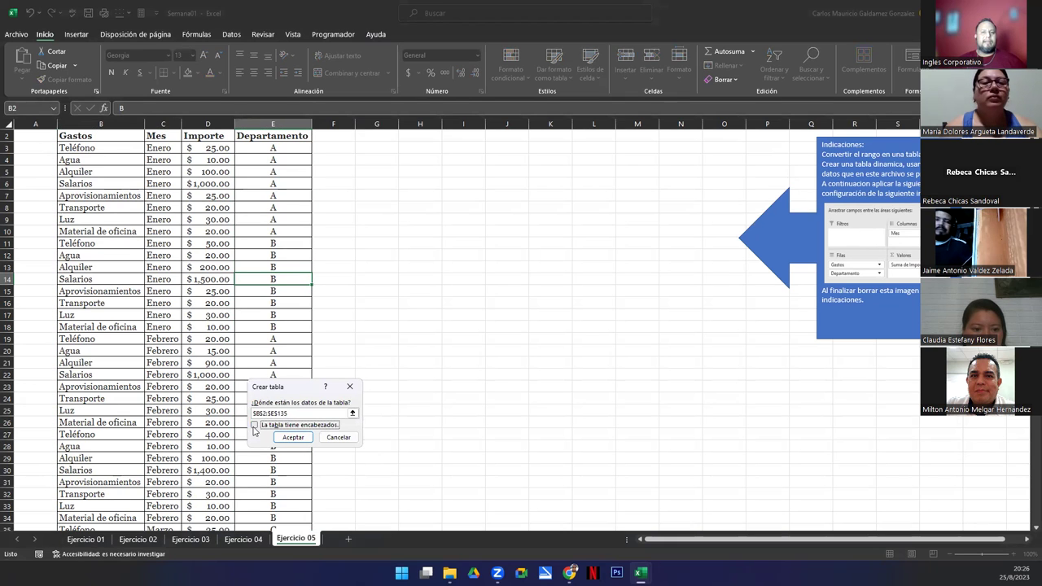
pyautogui.click(254, 426)
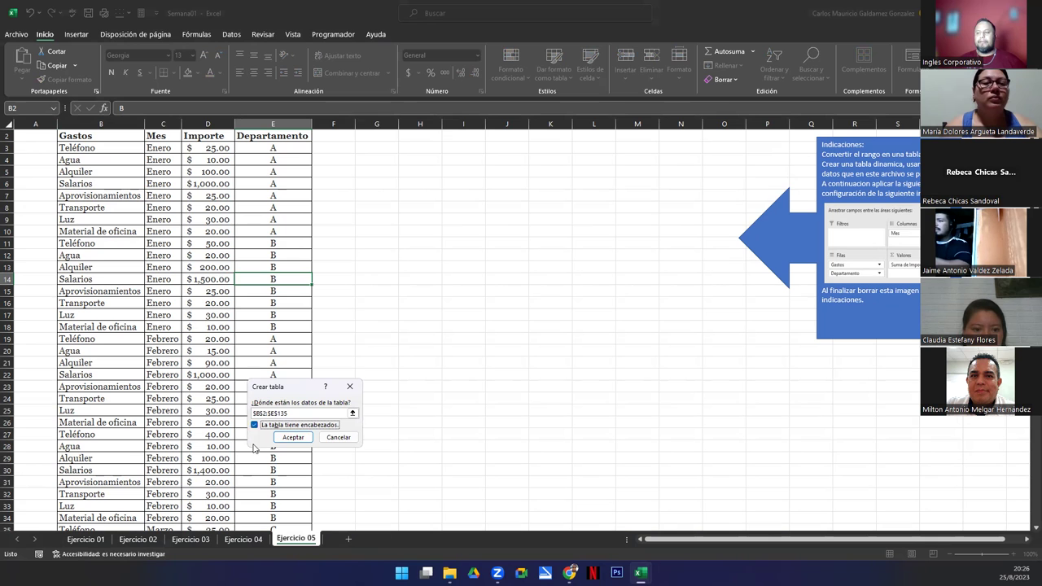
pyautogui.click(290, 437)
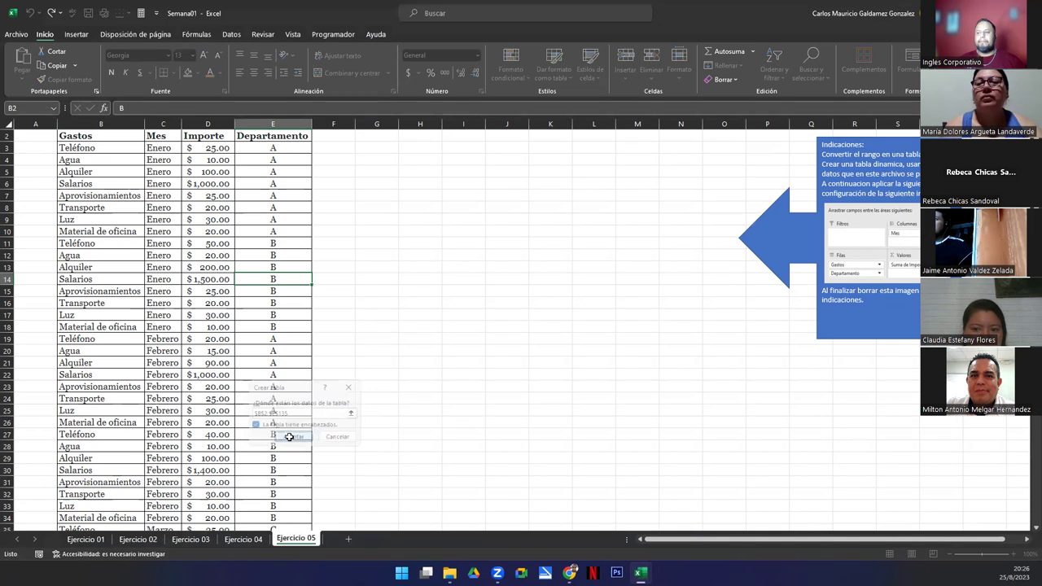
# Step: Examine the new table's name and its Gastos column from the header down to the last row
pyautogui.click(200, 409)
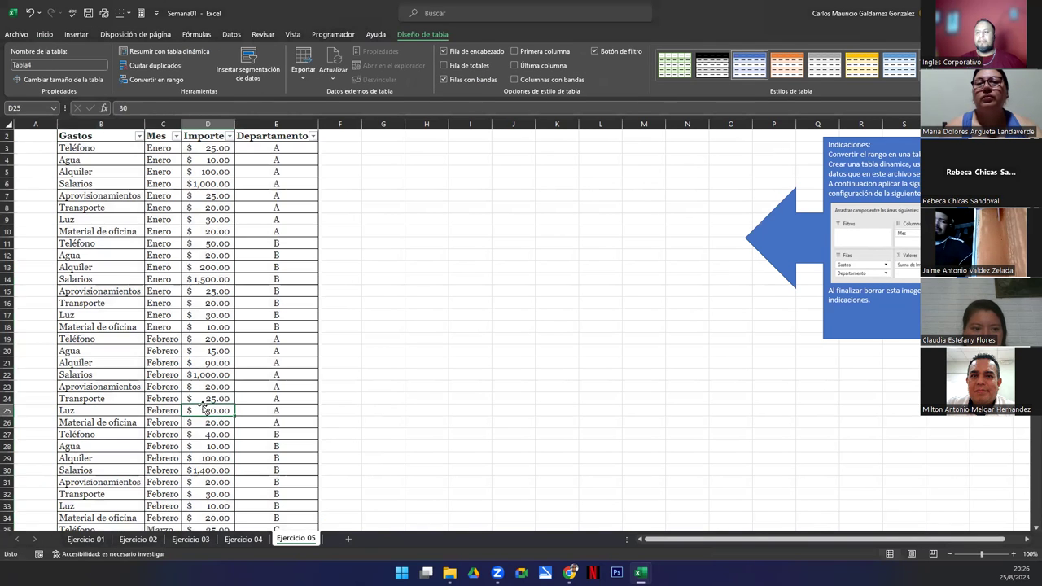
pyautogui.scroll(1, 203, 408)
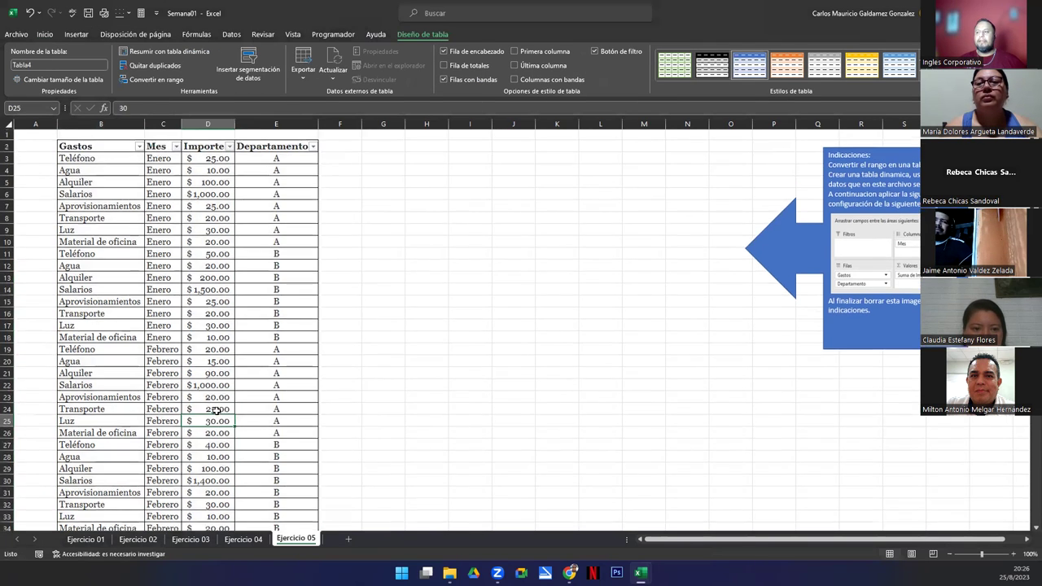
pyautogui.click(59, 146)
pyautogui.click(242, 185)
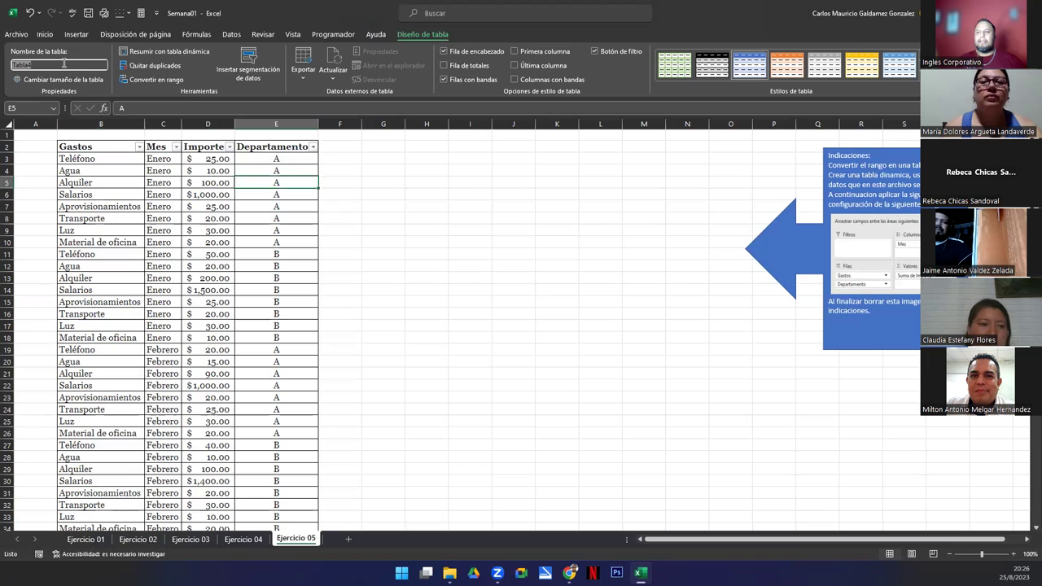
pyautogui.click(207, 243)
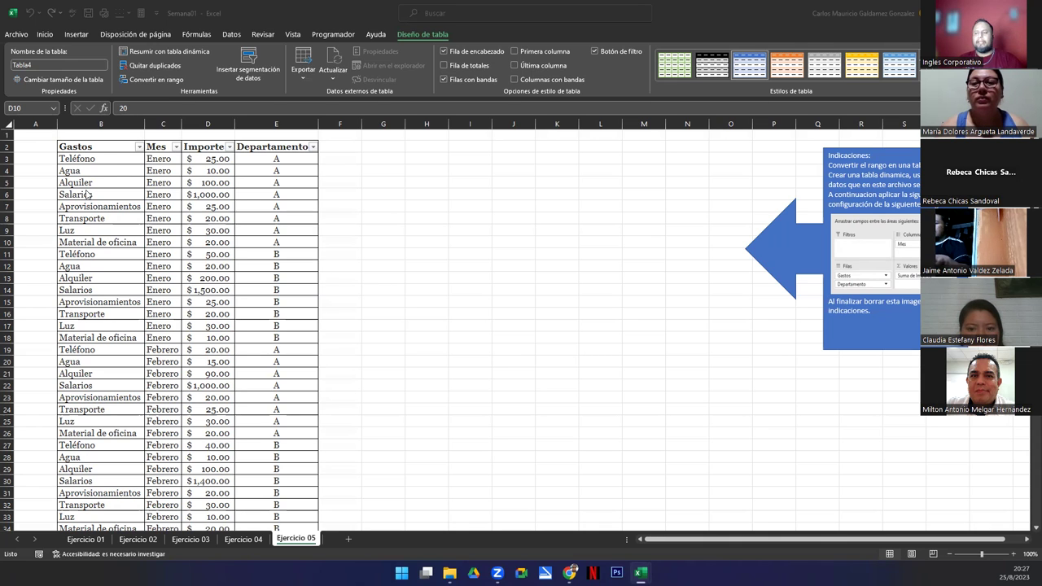
pyautogui.click(116, 158)
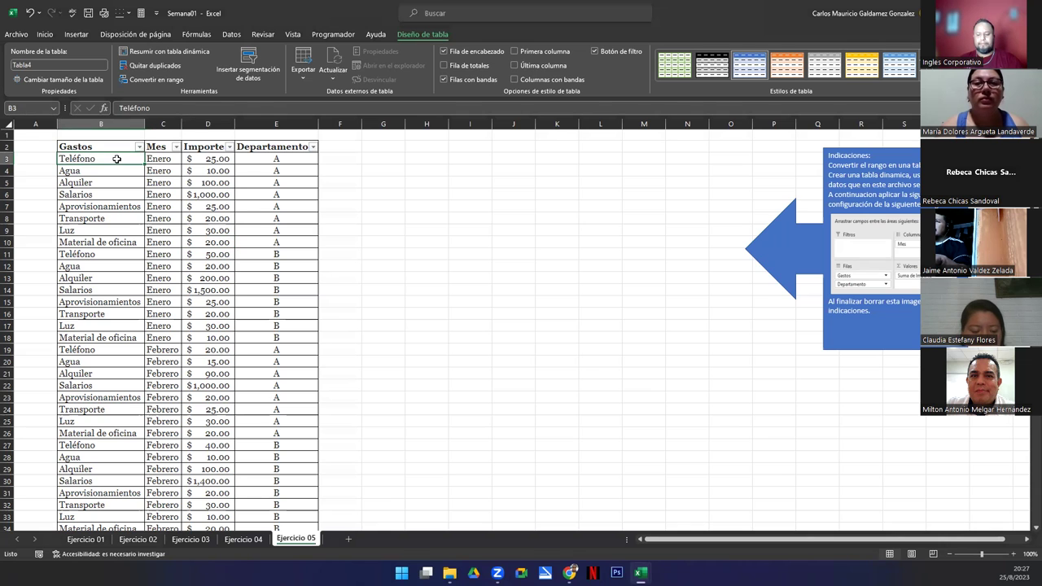
pyautogui.hotkey('ctrl', 'shift', 'Down')
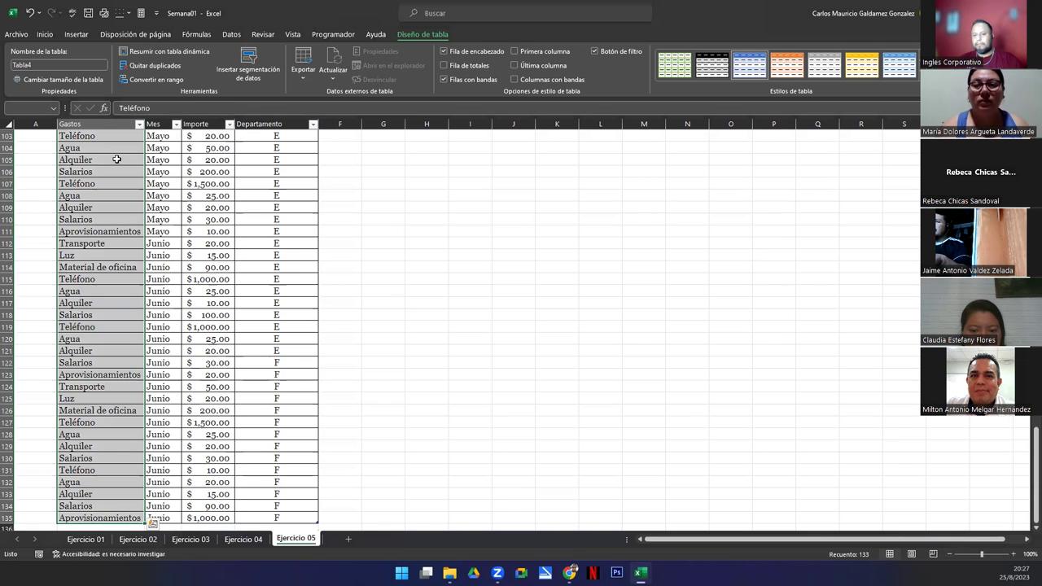
pyautogui.hotkey('ctrl', 'Up')
pyautogui.hotkey('ctrl', 'Up')
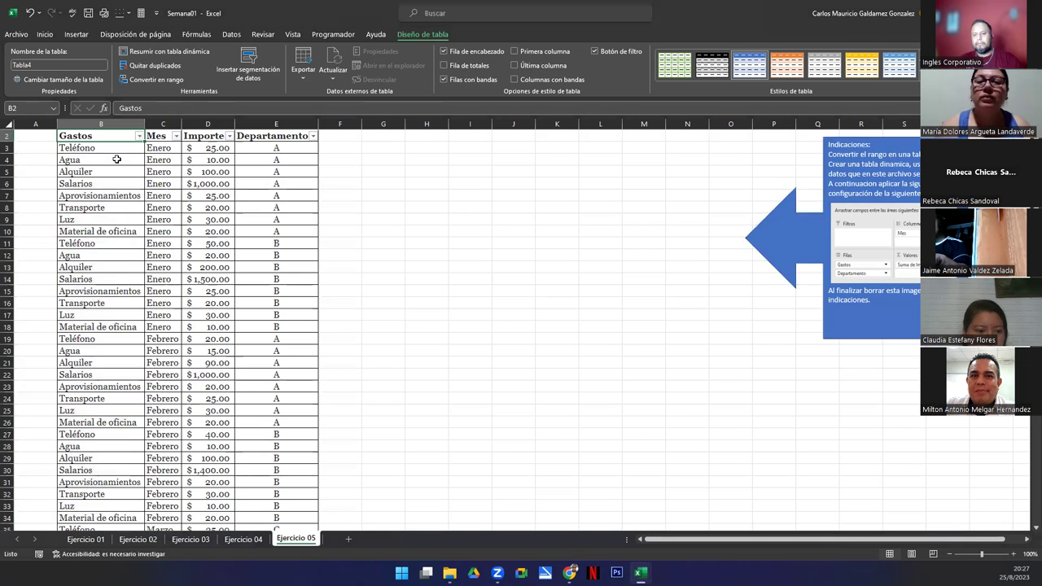
pyautogui.press('Down')
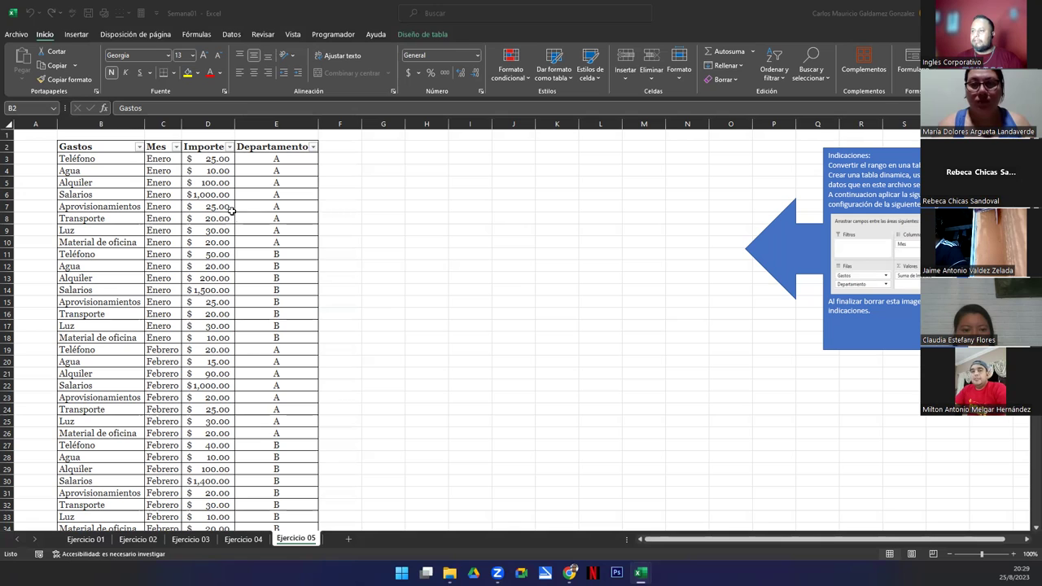
# Step: Group the blue instructions callout with its layout image and move the group farther from the data, starting around column S
pyautogui.click(379, 169)
pyautogui.click(381, 146)
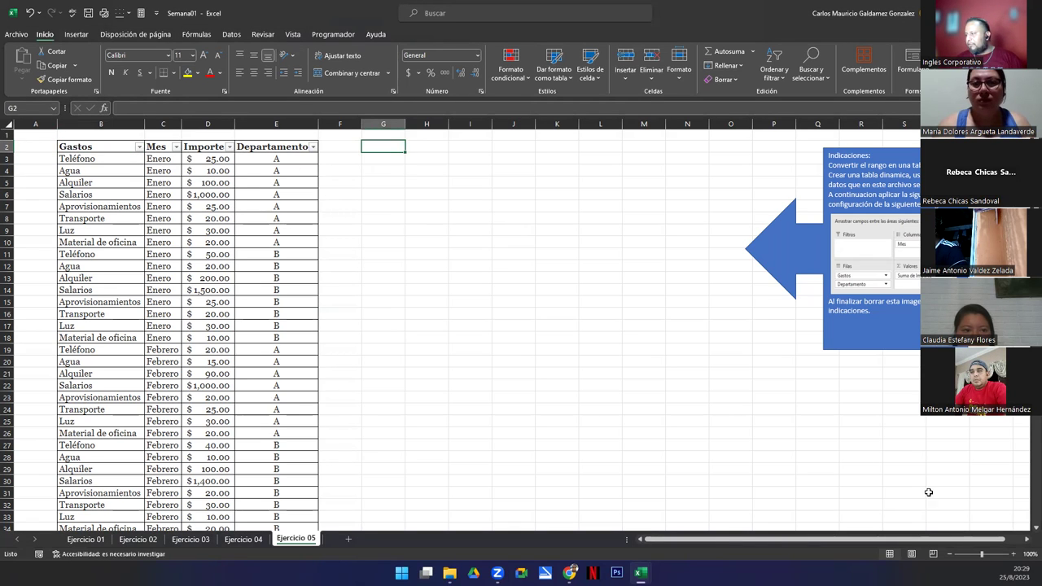
pyautogui.click(836, 262)
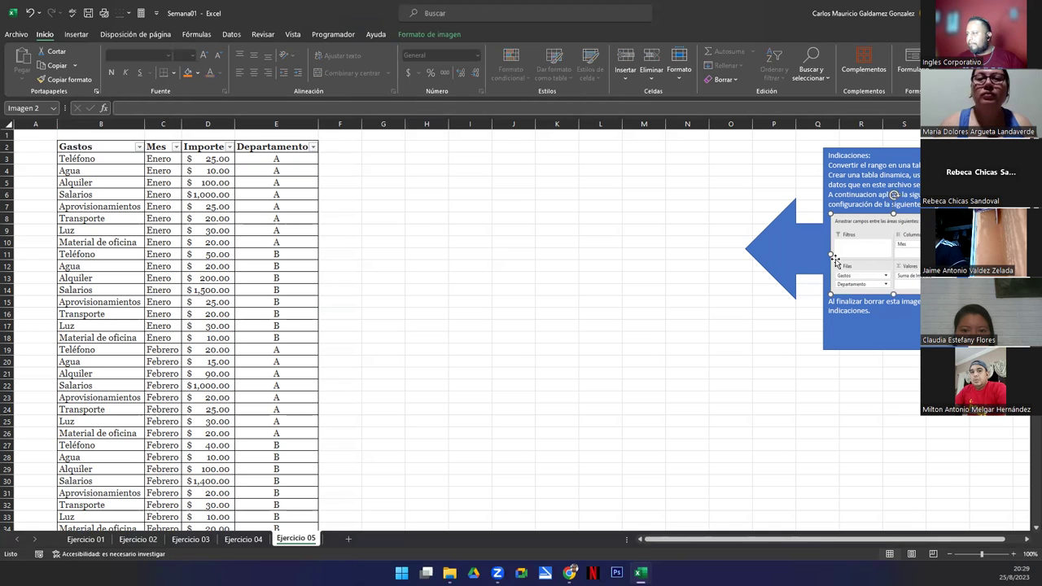
pyautogui.keyDown('ctrl'); pyautogui.click(805, 263); pyautogui.keyUp('ctrl')
pyautogui.rightClick(805, 263)
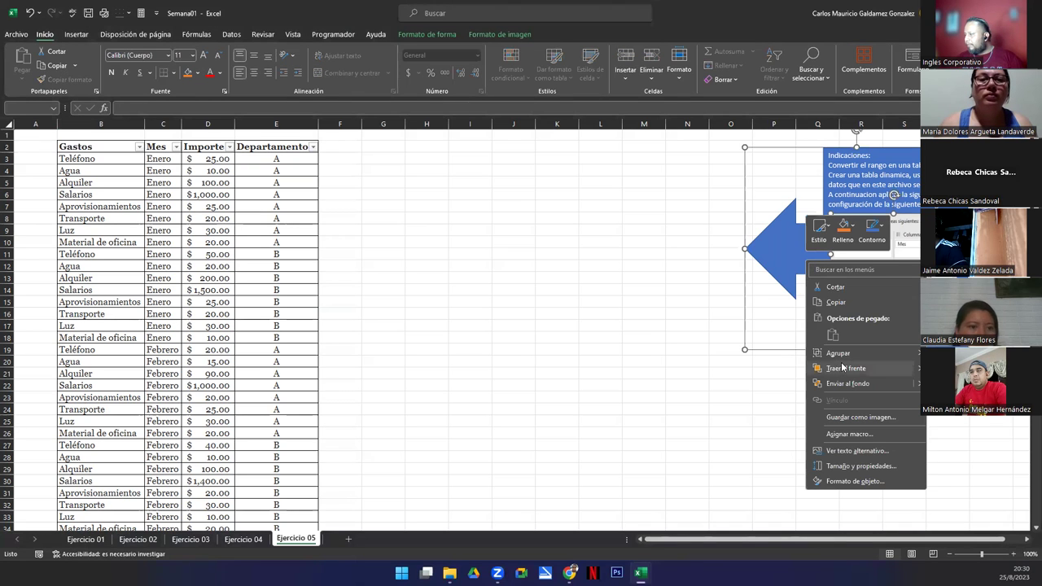
pyautogui.click(858, 352)
pyautogui.moveTo(810, 251); pyautogui.dragTo(981, 251)
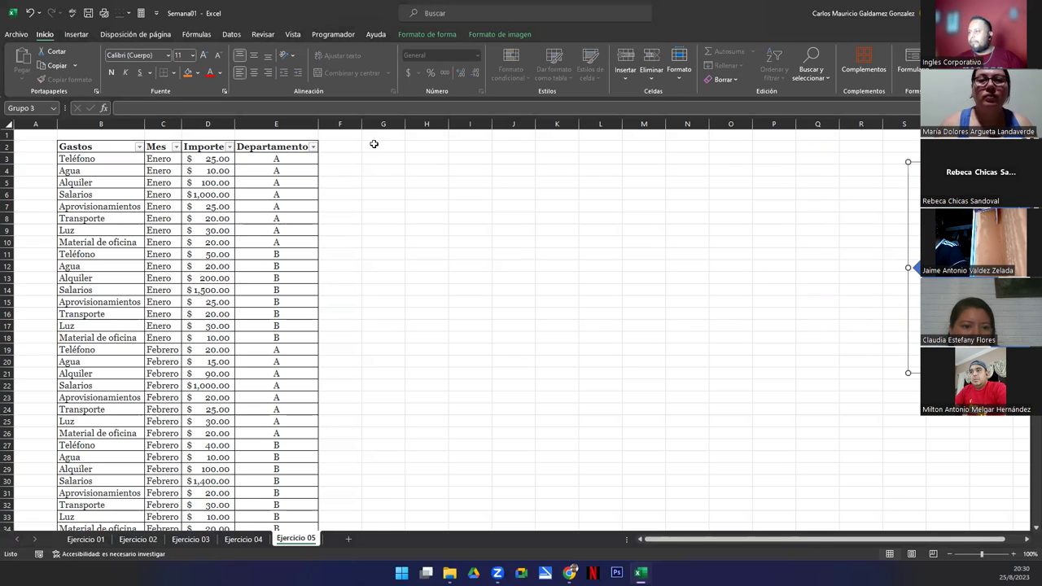
# Step: Start a pivot table from cell G2 and select the whole expense table, Tabla4, as its source
pyautogui.click(374, 145)
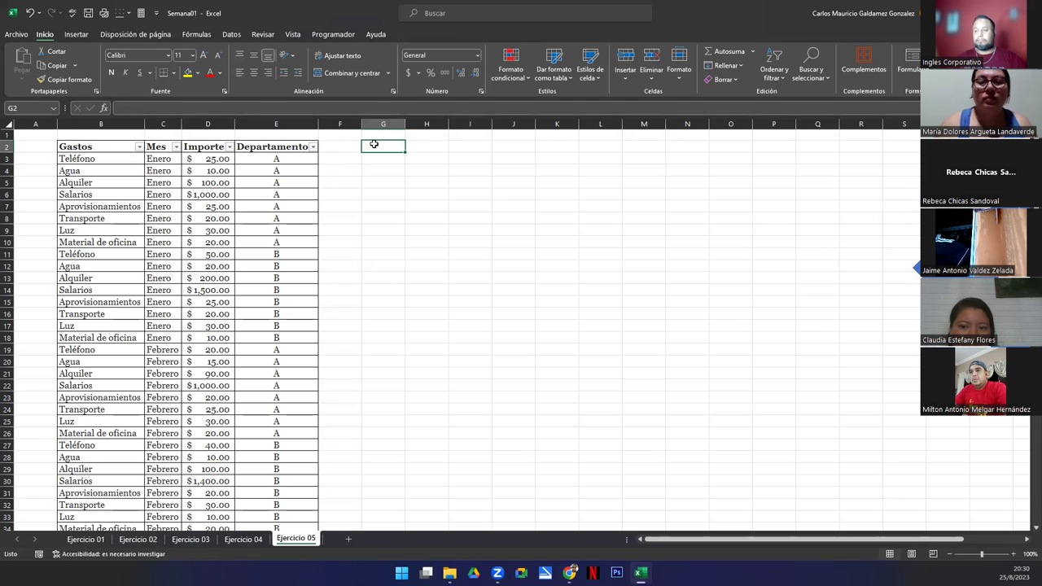
pyautogui.click(76, 36)
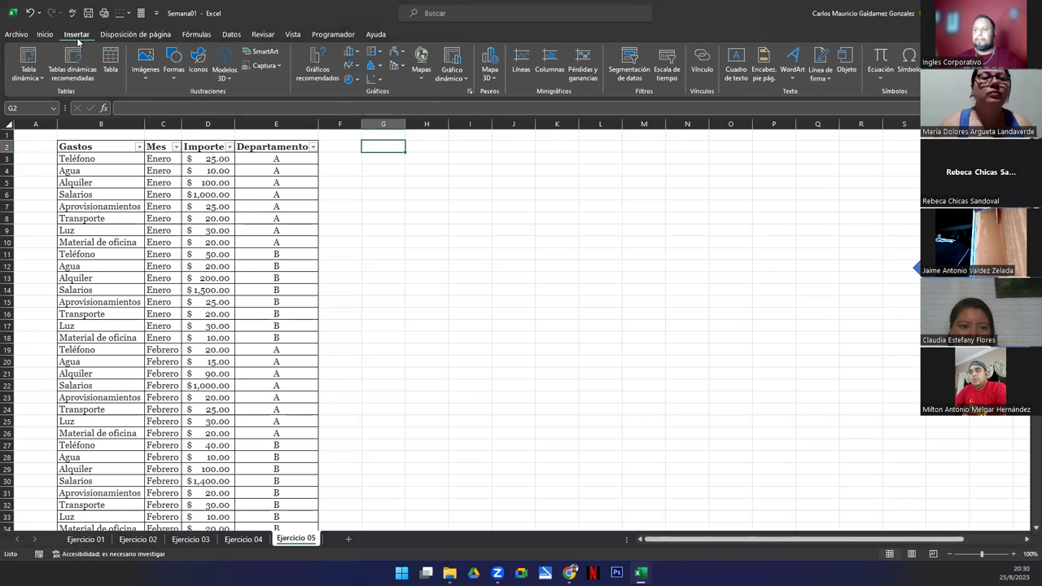
pyautogui.click(22, 57)
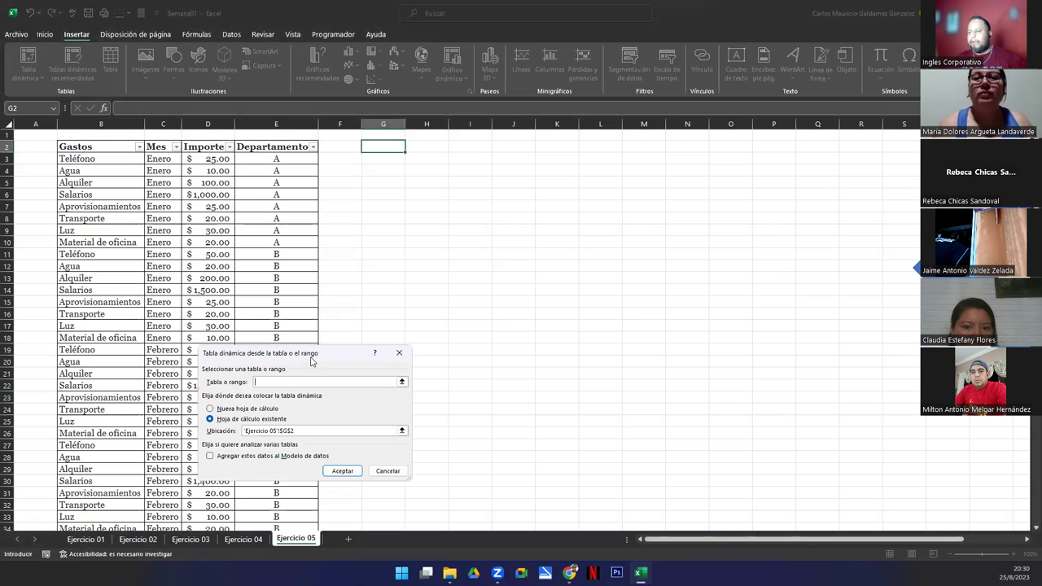
pyautogui.moveTo(485, 291); pyautogui.dragTo(484, 287)
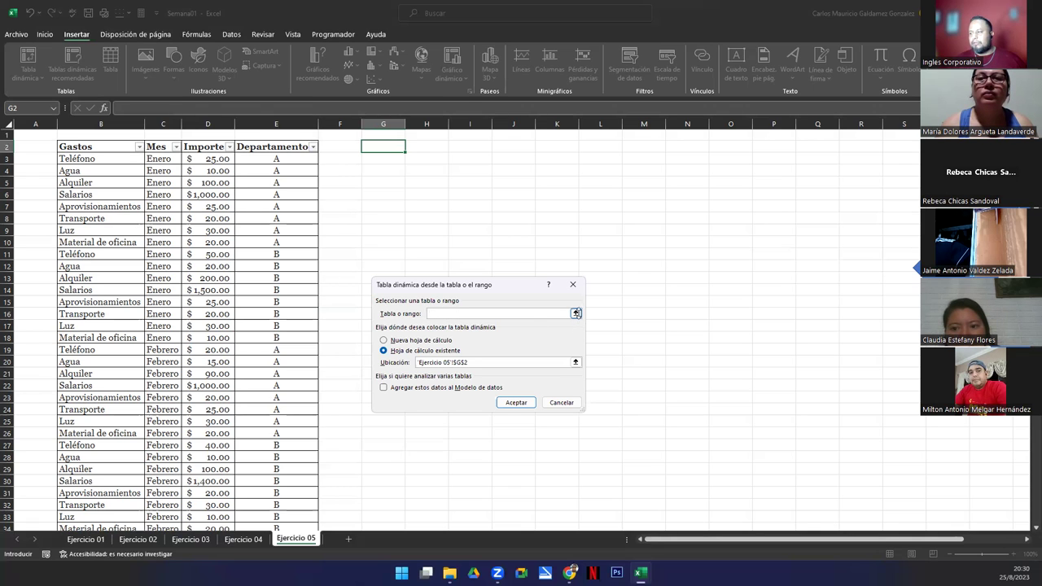
pyautogui.click(575, 313)
pyautogui.click(122, 221)
pyautogui.click(61, 159)
pyautogui.hotkey('ctrl', 'shift', 'Right')
pyautogui.hotkey('ctrl', 'shift', 'Down')
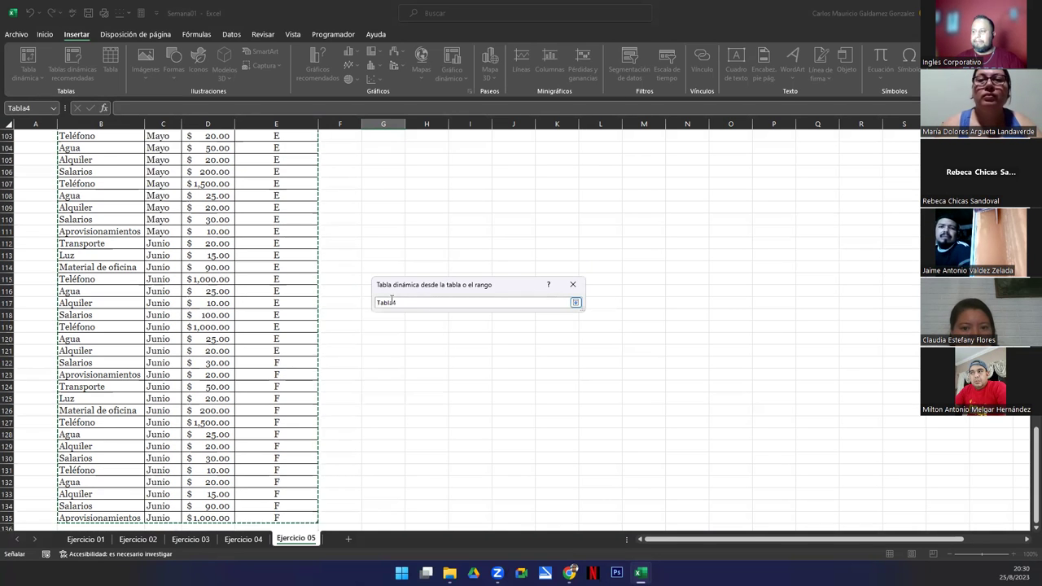
pyautogui.click(576, 302)
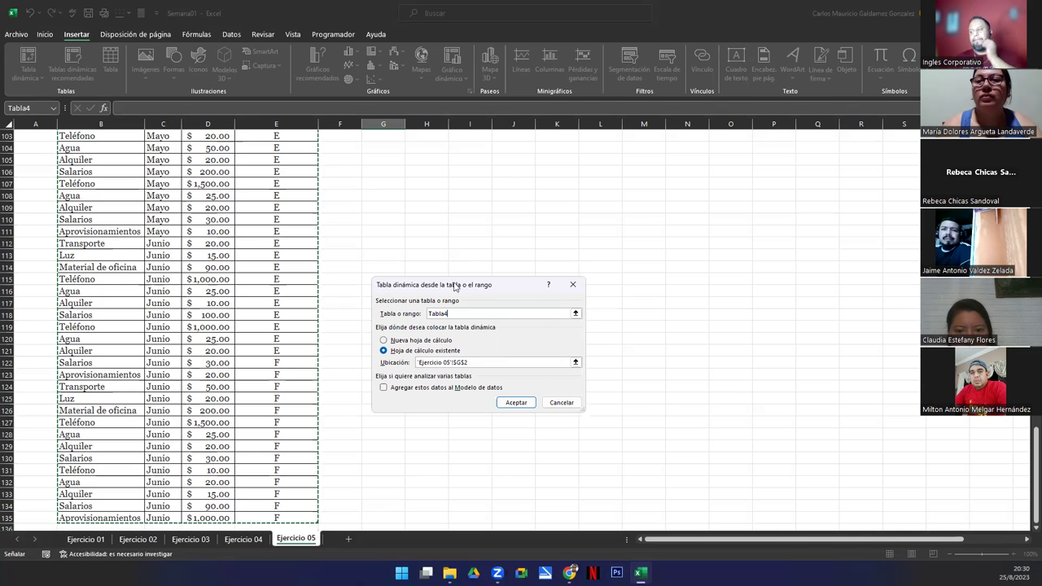
# Step: Place the pivot table on the existing sheet Ejercicio 05 at cell G2 and create it
pyautogui.click(303, 540)
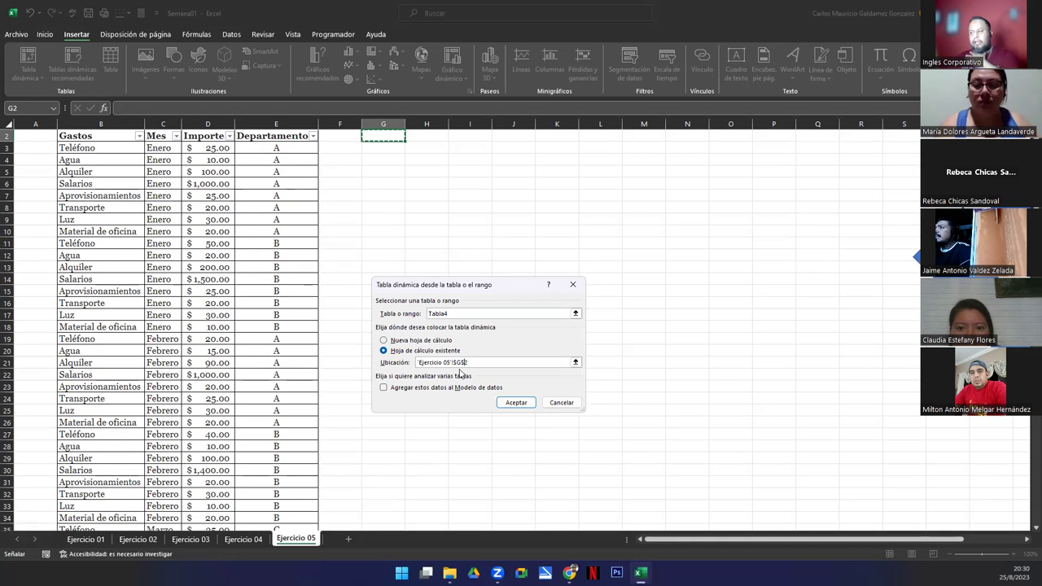
pyautogui.scroll(1, 405, 168)
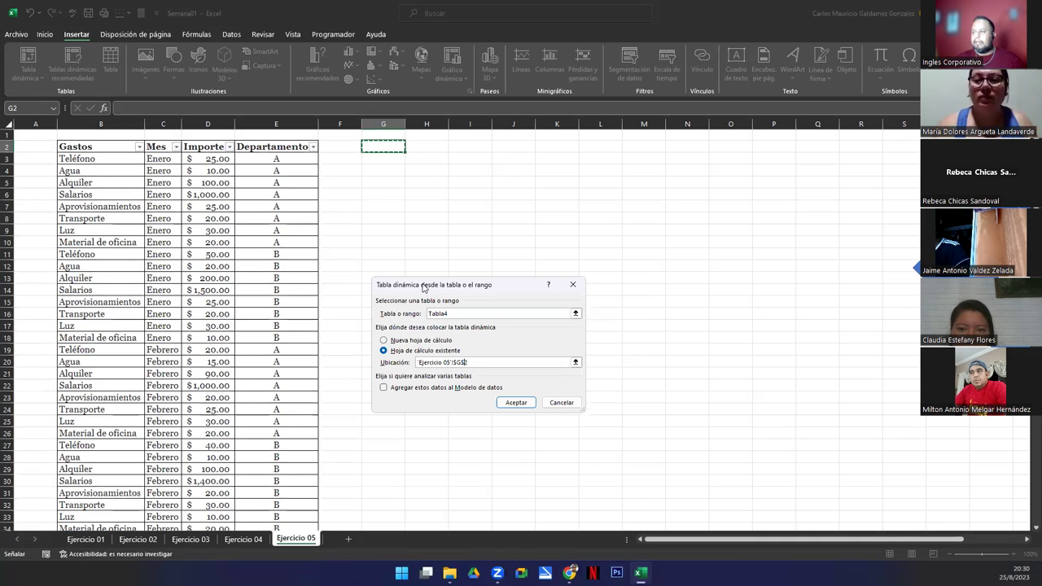
pyautogui.moveTo(423, 287); pyautogui.dragTo(465, 157)
pyautogui.click(550, 267)
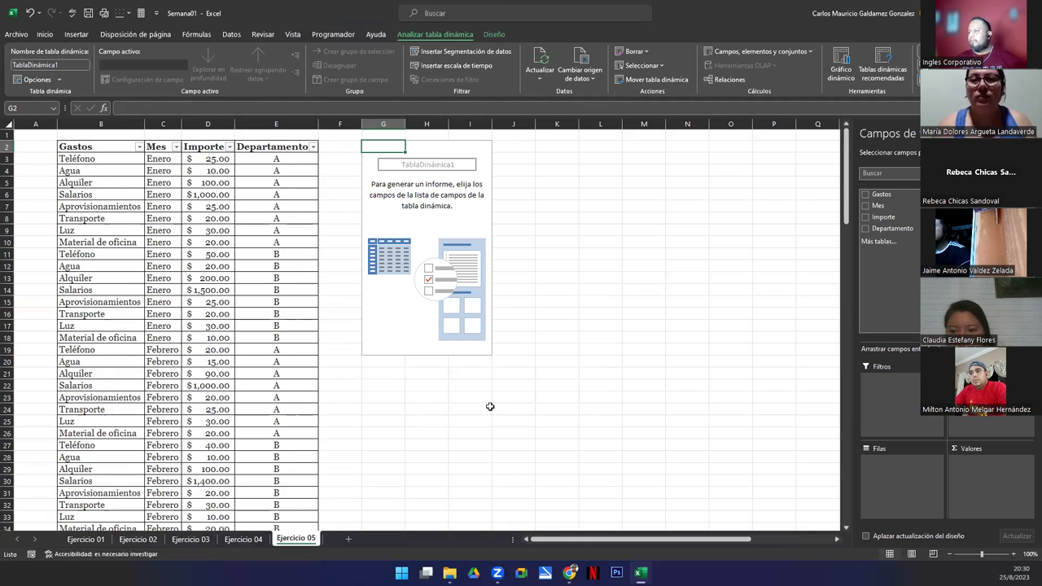
pyautogui.click(386, 348)
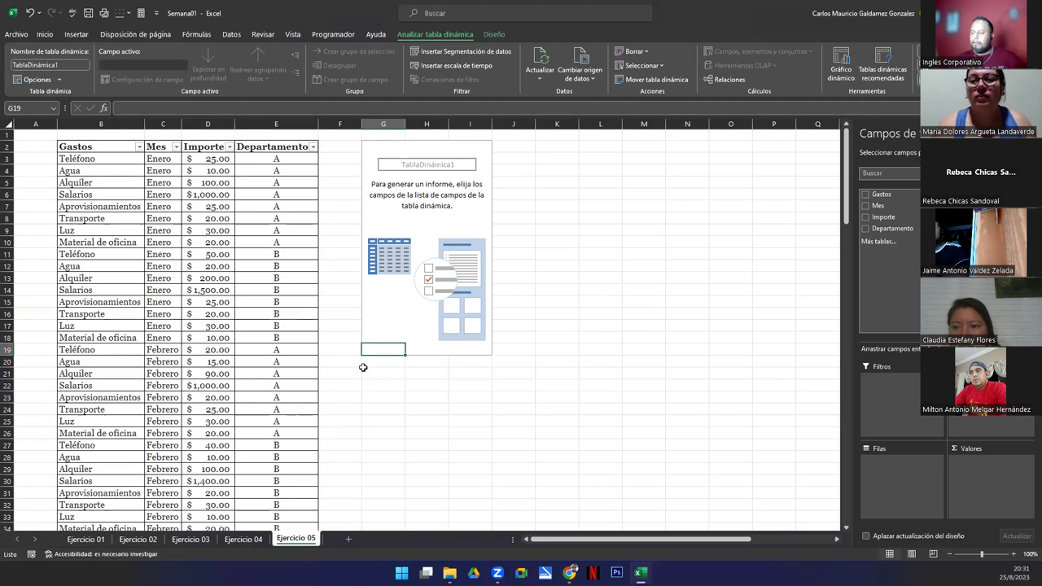
# Step: Enlarge the grouped instructions callout to read its field layout, and shrink it to span about columns T to X
pyautogui.click(385, 385)
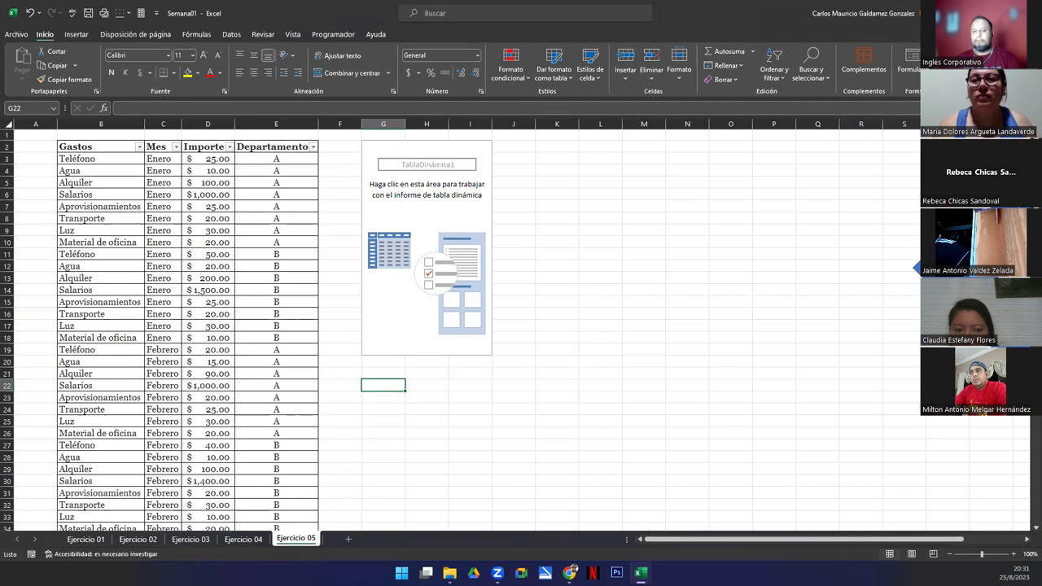
pyautogui.click(370, 291)
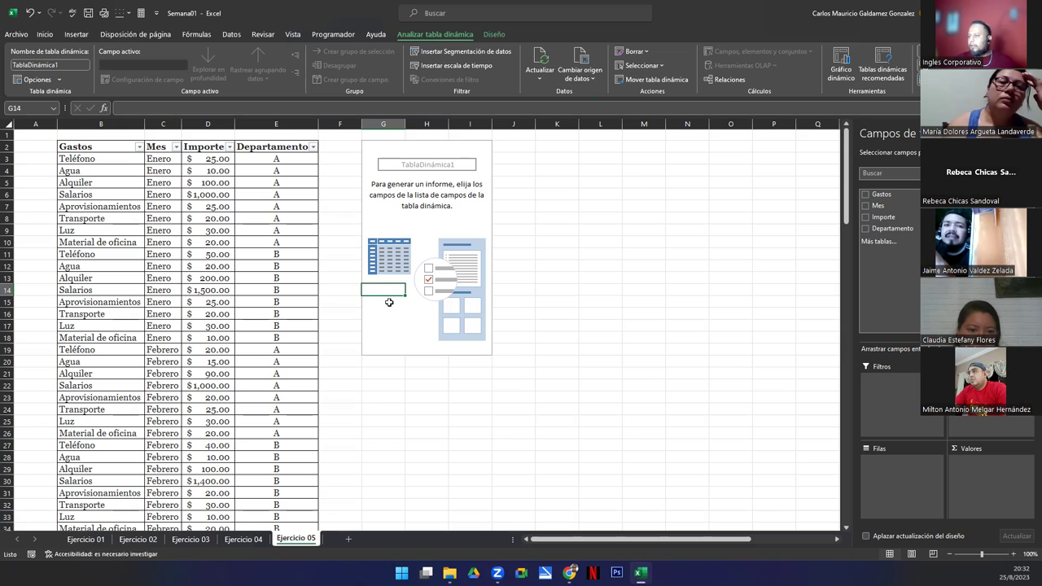
pyautogui.click(837, 540)
pyautogui.click(837, 542)
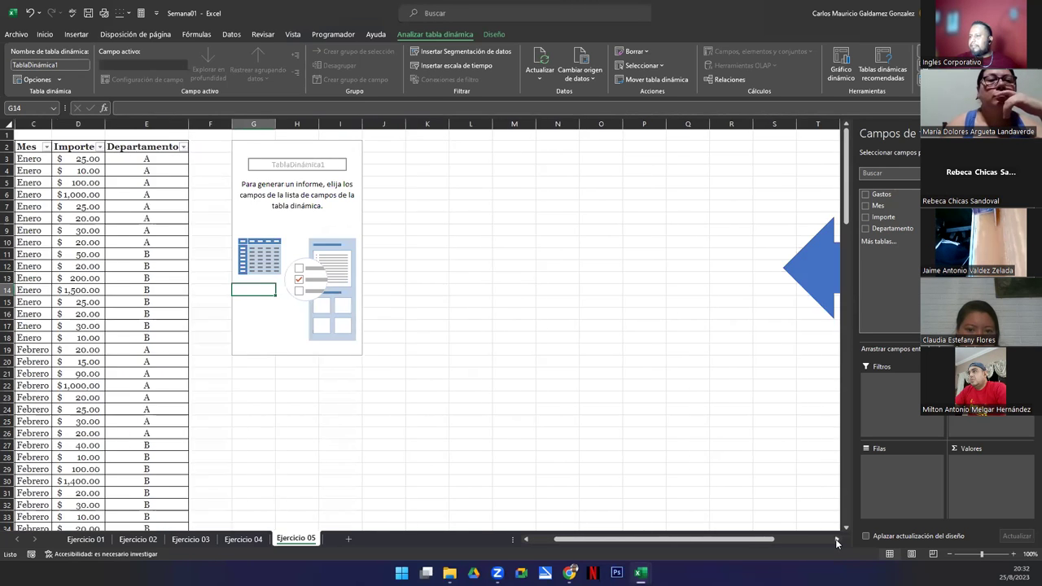
pyautogui.click(837, 542)
pyautogui.click(837, 542)
pyautogui.click(837, 542)
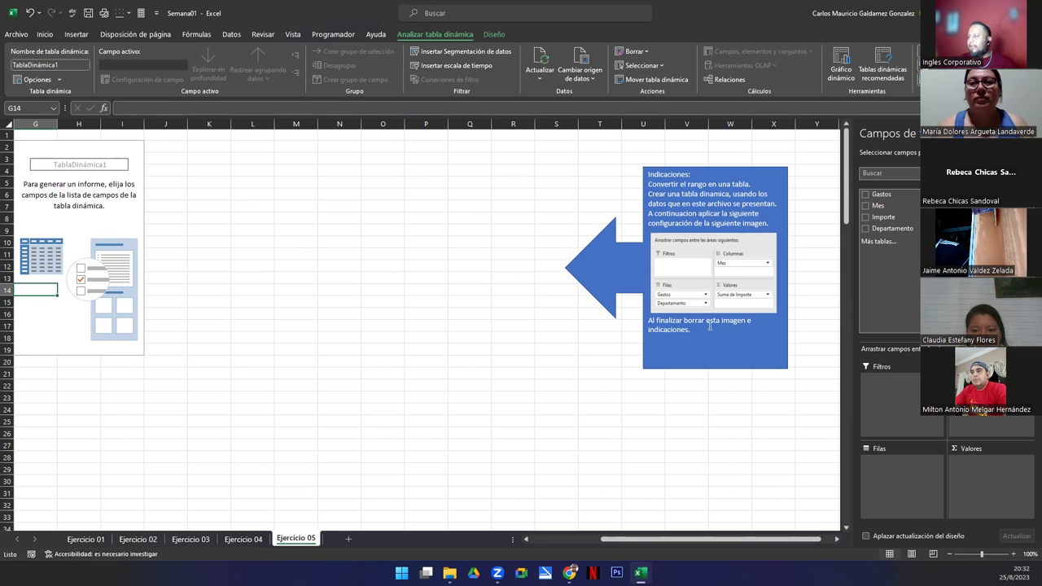
pyautogui.click(673, 306)
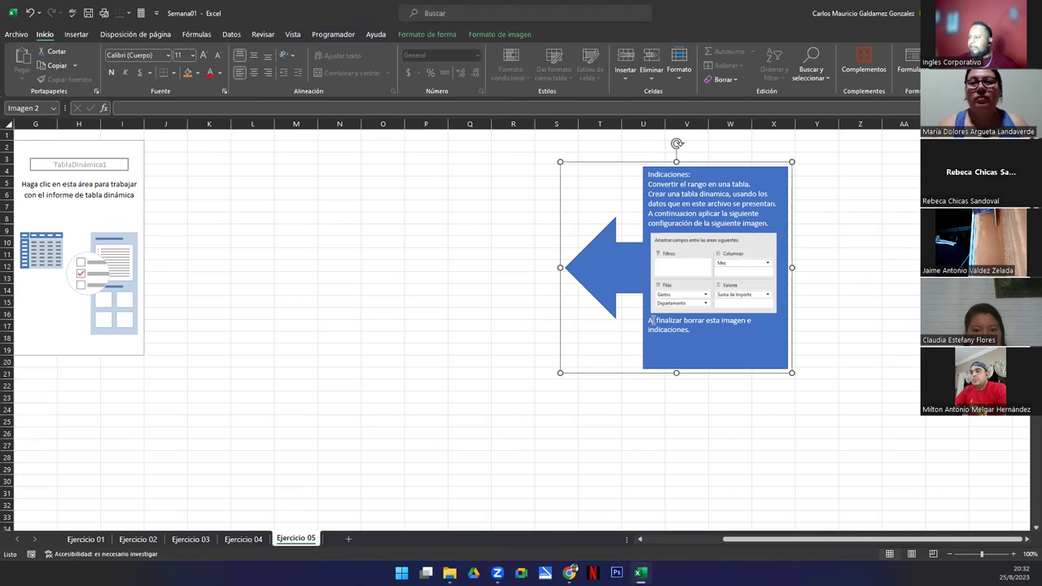
pyautogui.moveTo(560, 372); pyautogui.dragTo(393, 488)
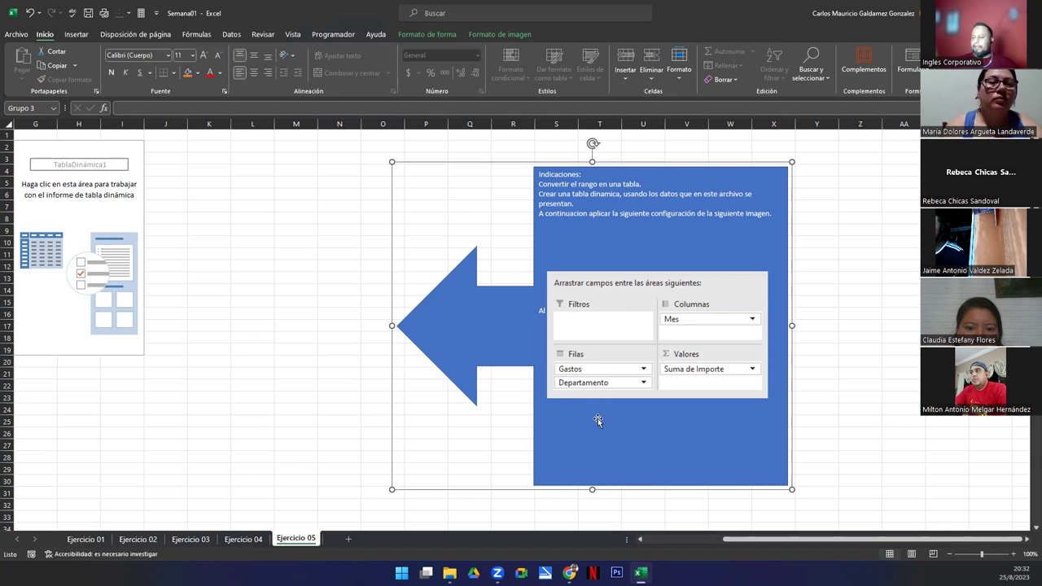
pyautogui.moveTo(391, 488); pyautogui.dragTo(594, 354)
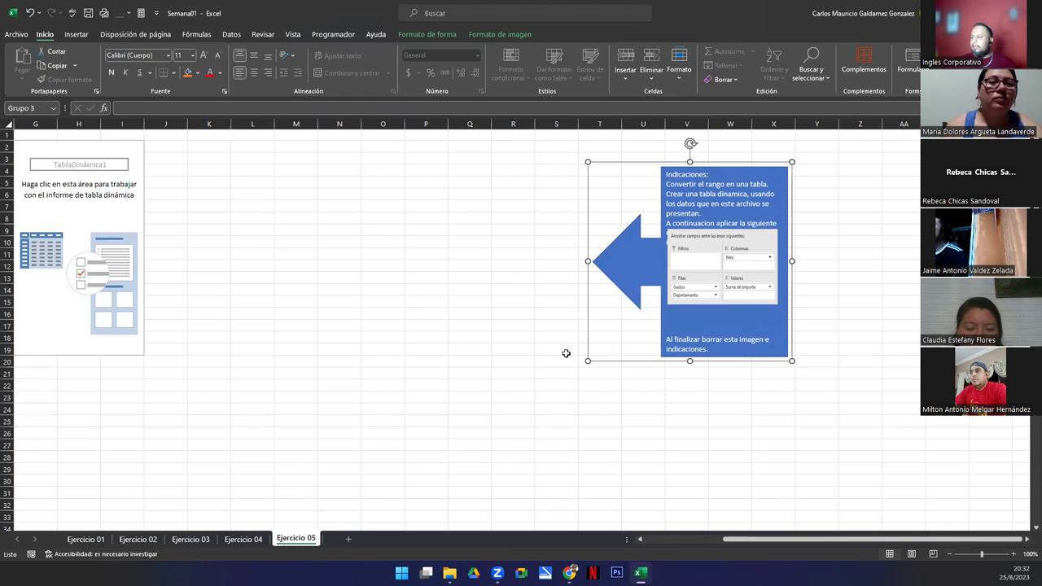
# Step: Add the Mes field to the pivot table's column area
pyautogui.click(87, 268)
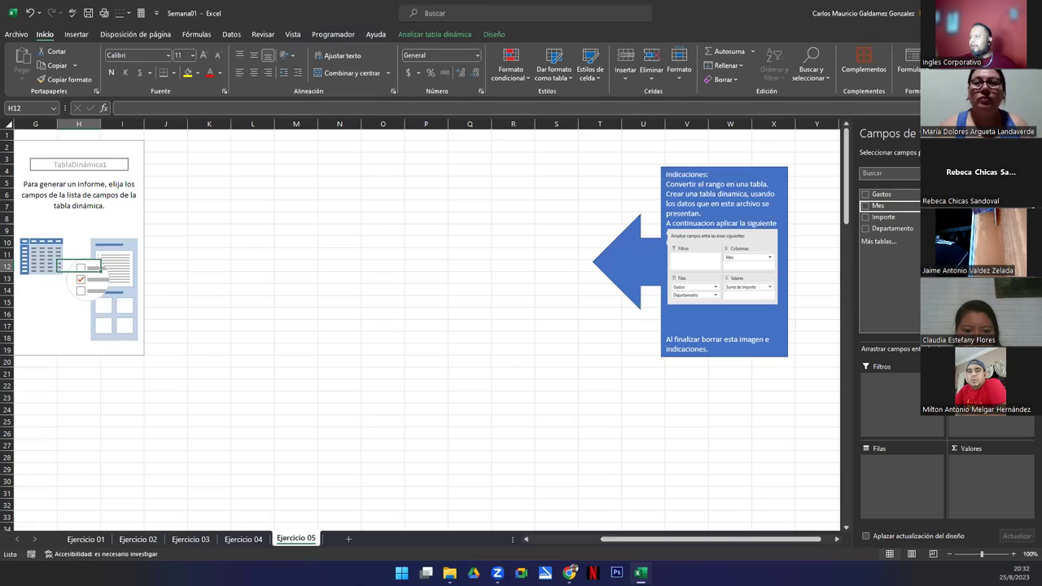
pyautogui.click(865, 205)
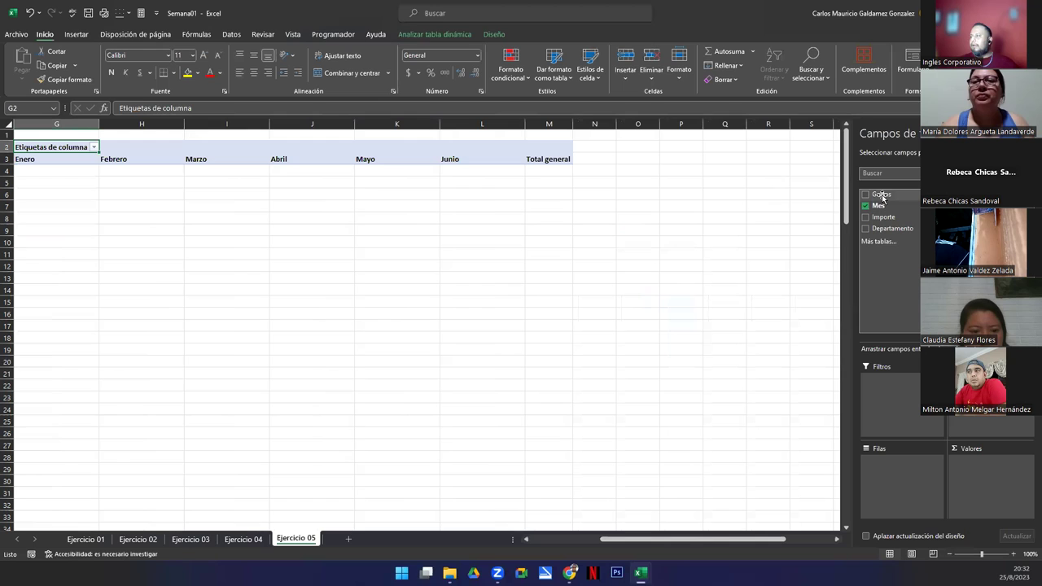
pyautogui.moveTo(887, 209); pyautogui.dragTo(882, 315)
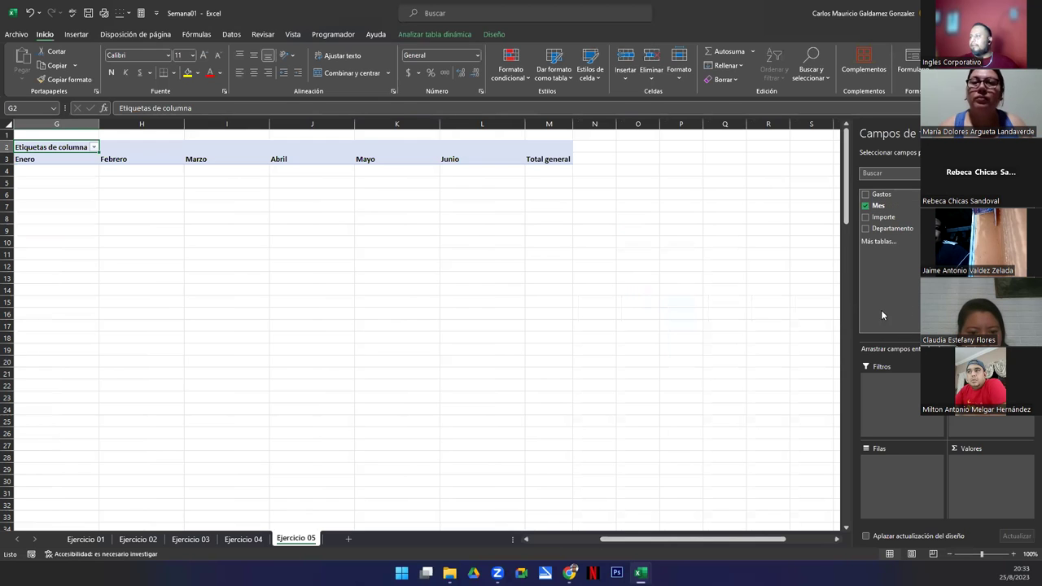
# Step: Add Gastos to the pivot table's row area, with Departamento nested beneath it
pyautogui.click(837, 540)
pyautogui.moveTo(807, 540); pyautogui.dragTo(773, 540)
pyautogui.moveTo(896, 200); pyautogui.dragTo(894, 469)
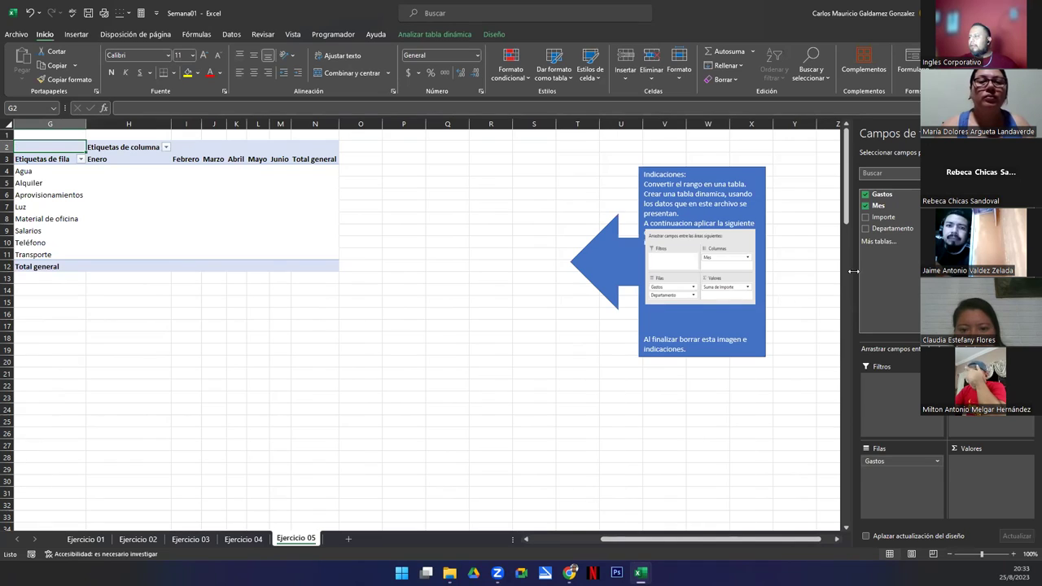
pyautogui.moveTo(887, 228); pyautogui.dragTo(903, 484)
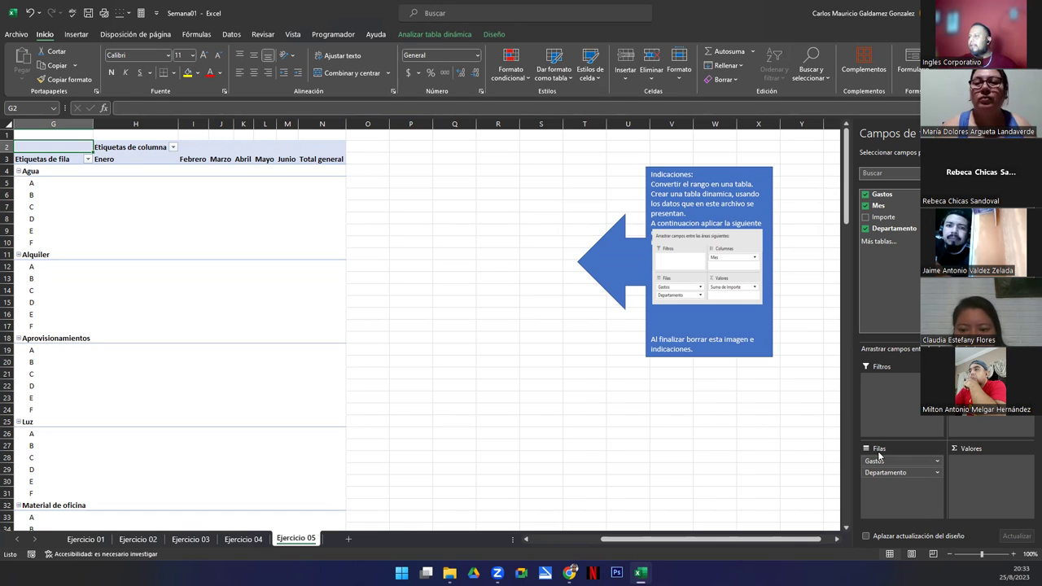
# Step: Add Importe to the pivot table's values as a sum and review the table down to its last rows
pyautogui.moveTo(889, 218); pyautogui.dragTo(992, 466)
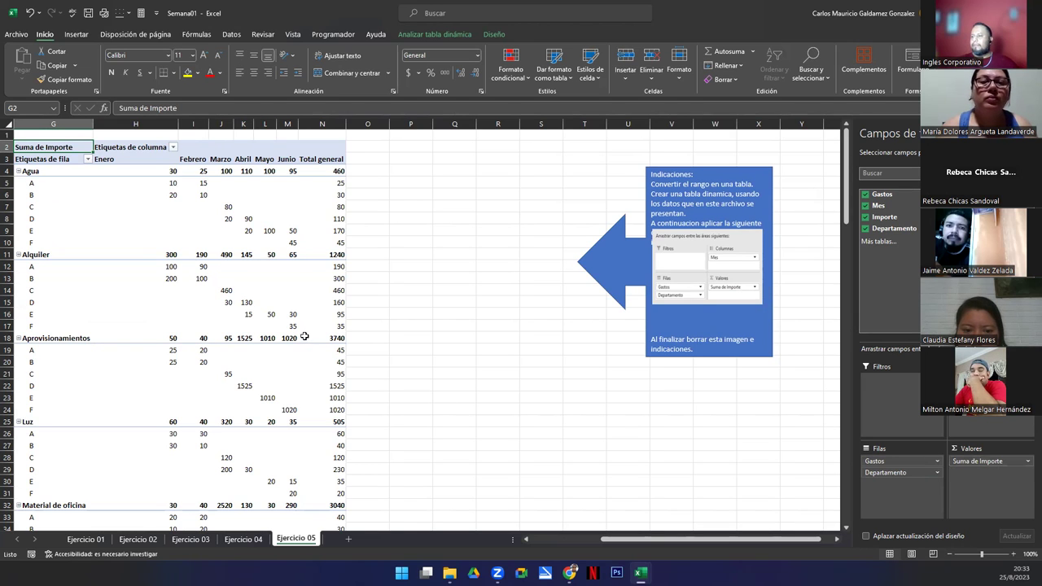
pyautogui.scroll(-10, 305, 334)
pyautogui.scroll(-3, 304, 337)
pyautogui.scroll(15, 304, 338)
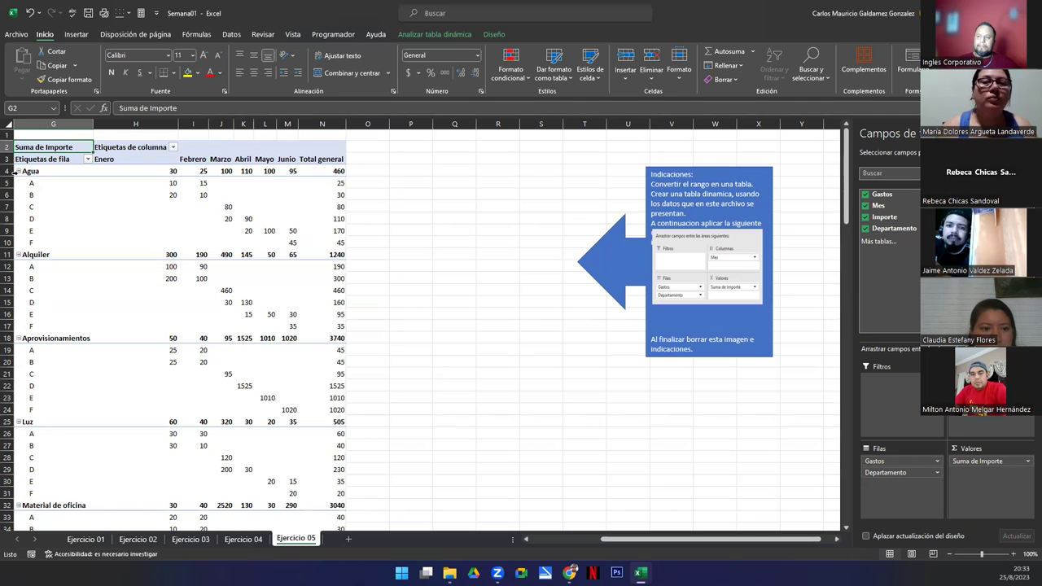
# Step: Collapse the department detail under every expense in the pivot table, from Agua through Transporte
pyautogui.click(18, 172)
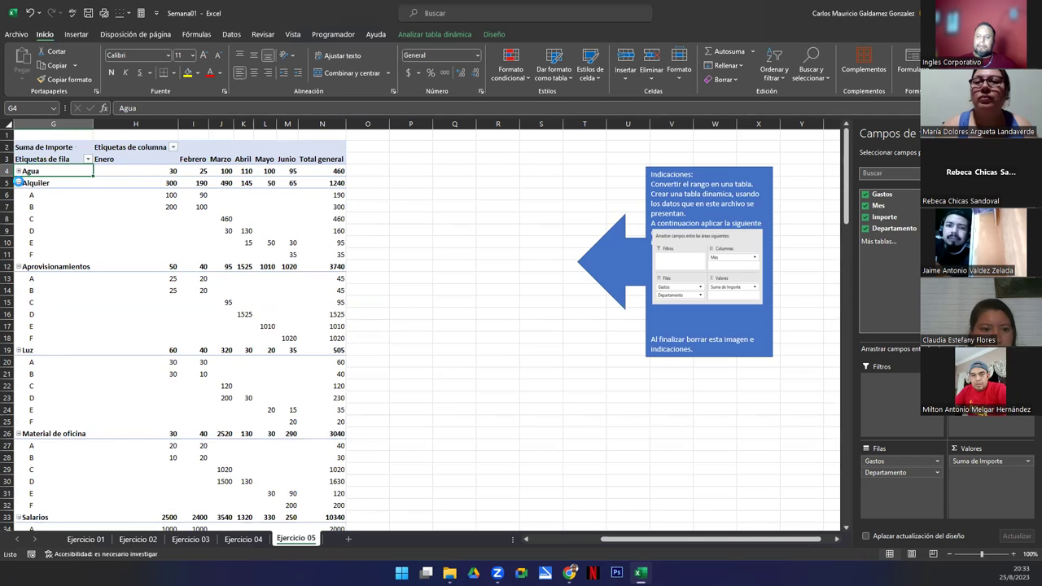
pyautogui.click(18, 183)
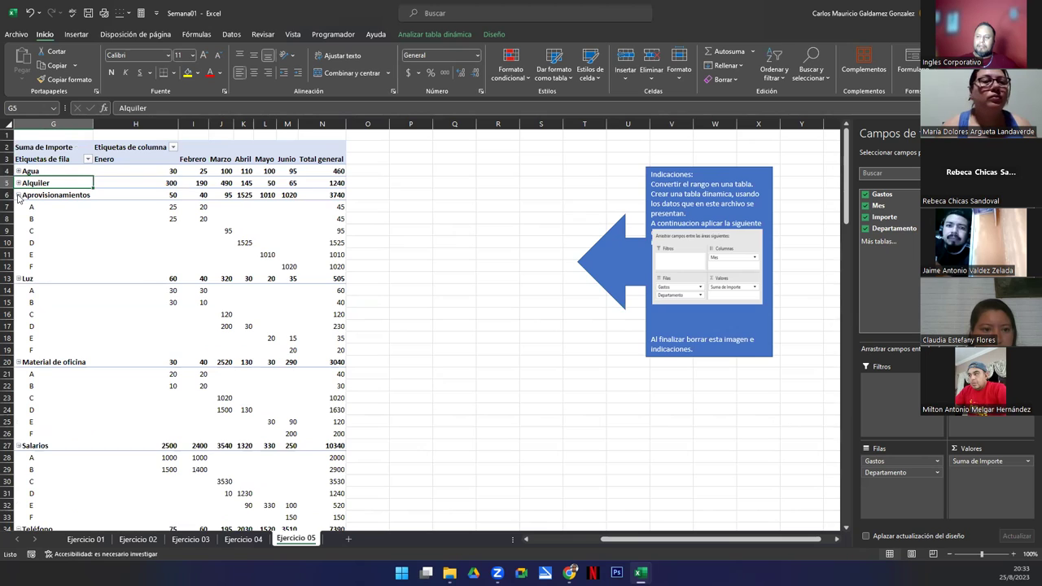
pyautogui.click(18, 196)
pyautogui.click(18, 206)
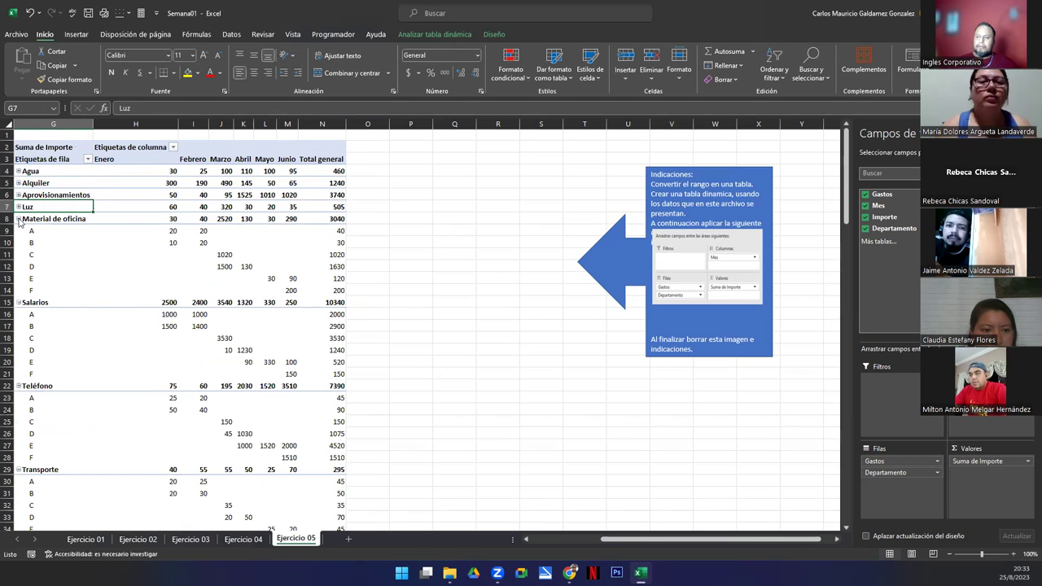
pyautogui.click(18, 219)
pyautogui.click(18, 231)
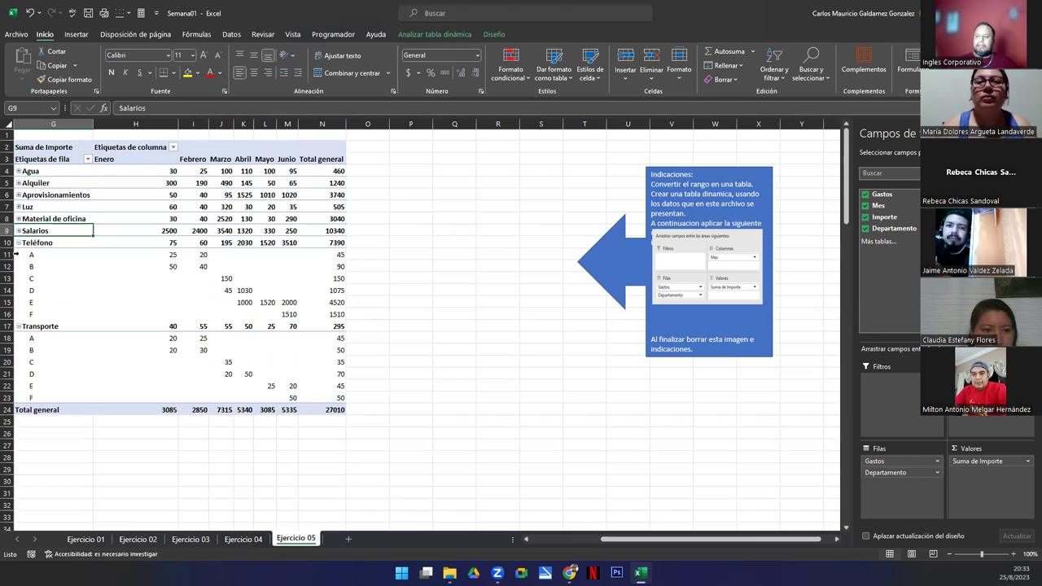
pyautogui.click(15, 246)
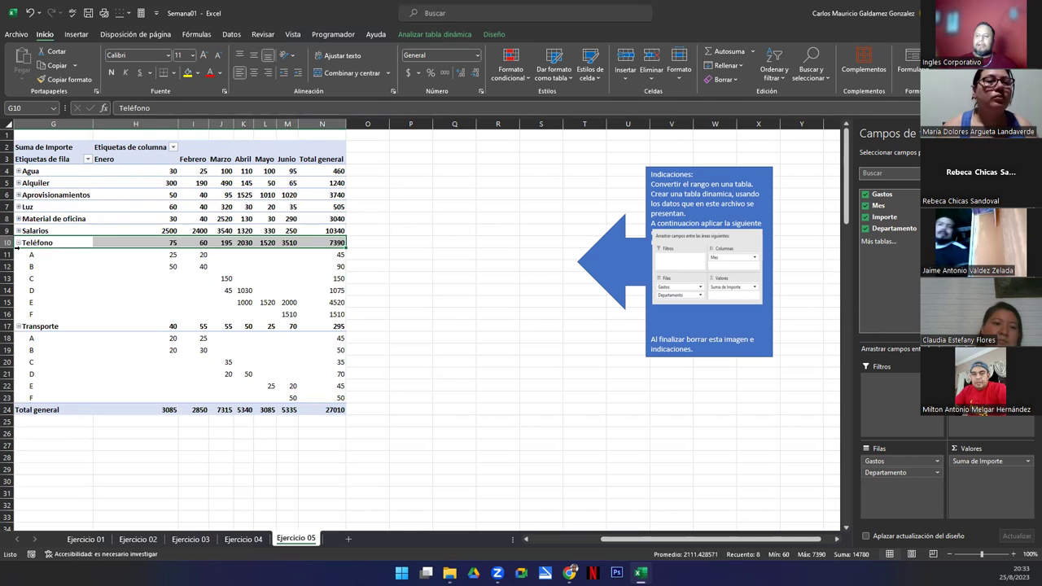
pyautogui.click(18, 242)
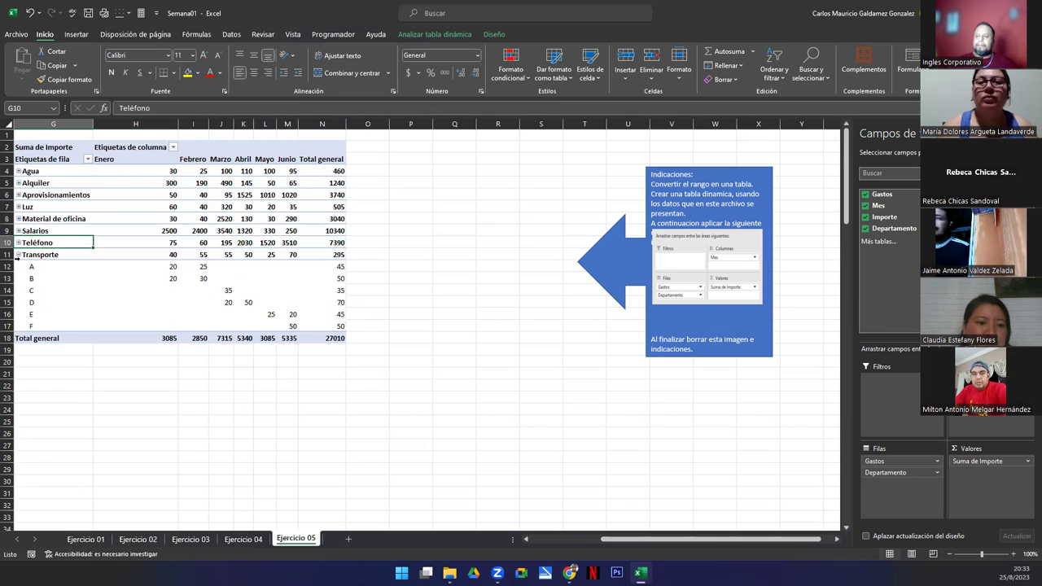
pyautogui.click(18, 255)
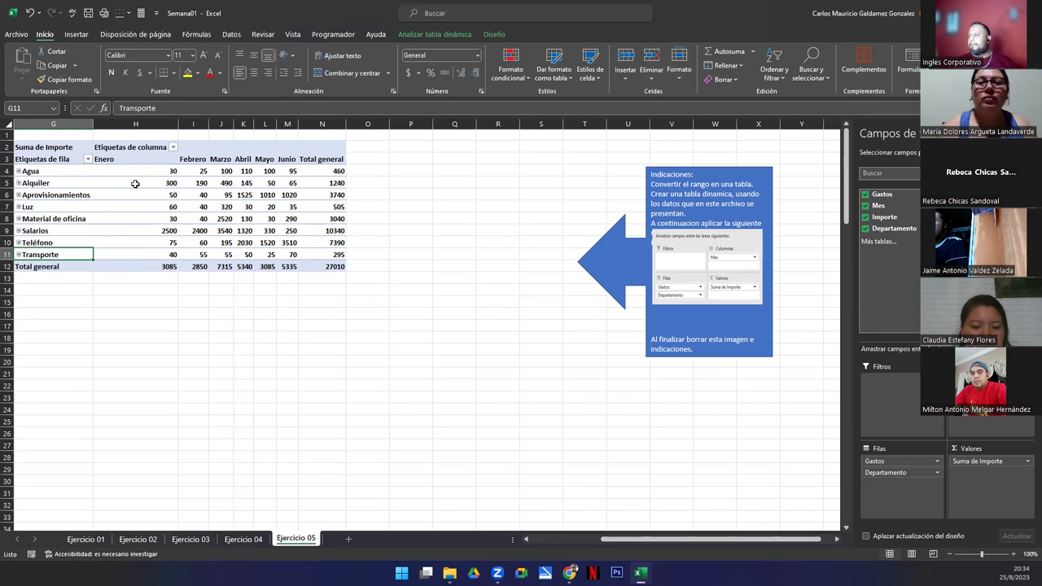
pyautogui.moveTo(135, 183)
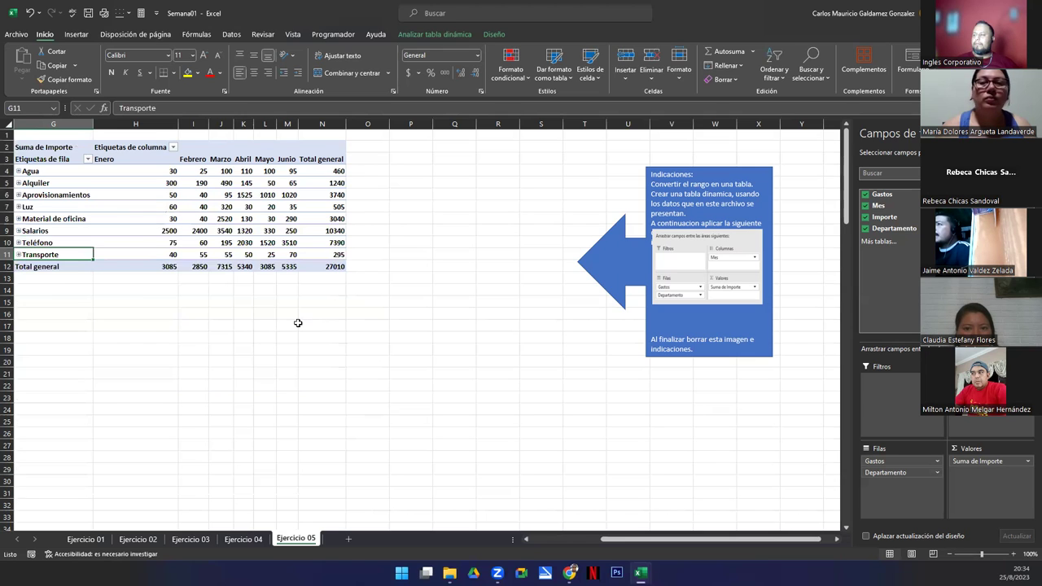
# Step: Move the instructions callout closer to the pivot table, starting around column R, and place its layout image back below the instruction text
pyautogui.click(611, 301)
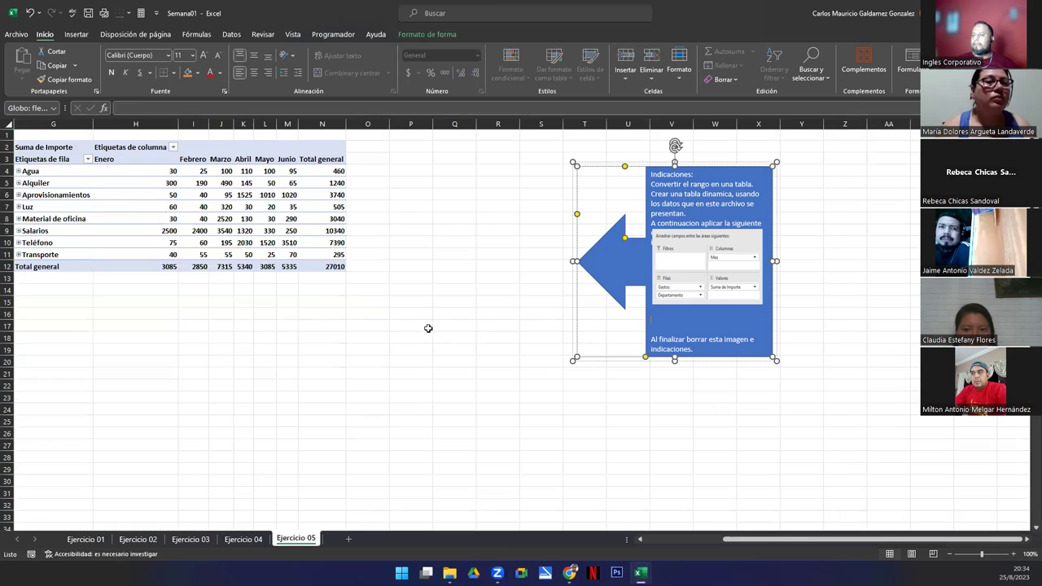
pyautogui.scroll(2, 361, 300)
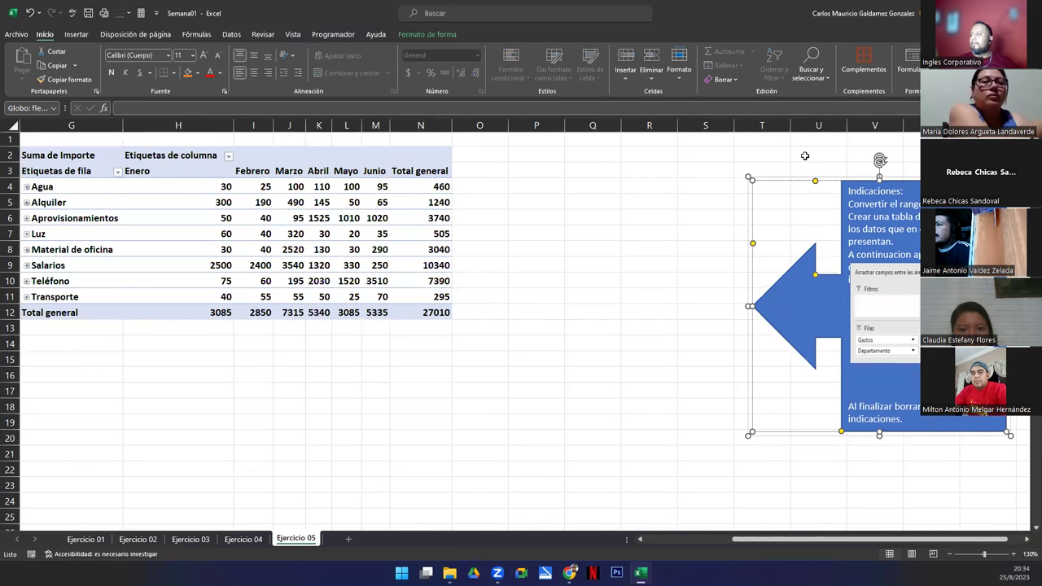
pyautogui.moveTo(802, 181); pyautogui.dragTo(687, 181)
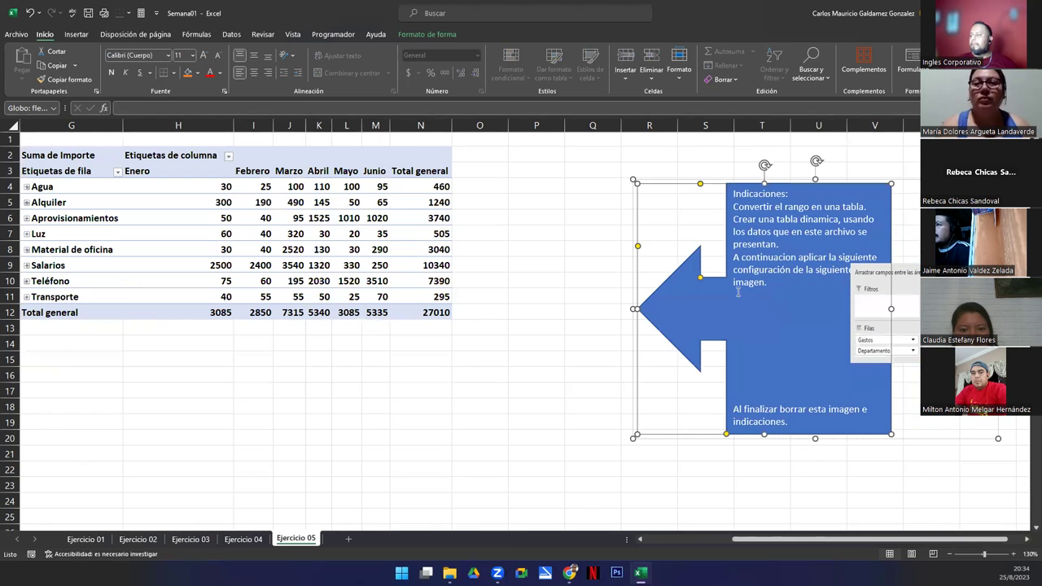
pyautogui.moveTo(909, 283); pyautogui.dragTo(799, 309)
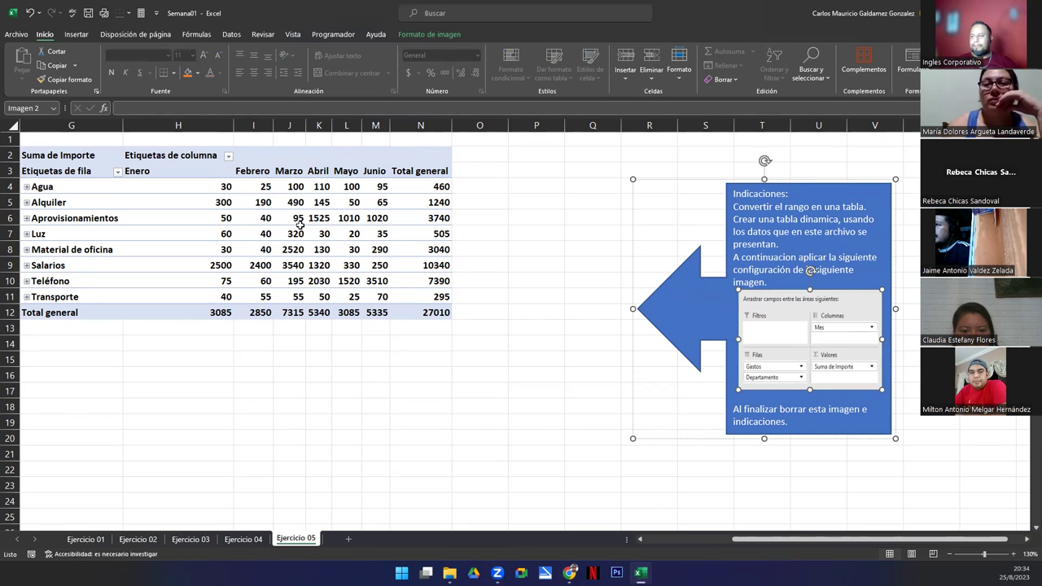
# Step: Apply the accounting format with the $ symbol to all pivot table amounts in H4:N12, including the grand totals
pyautogui.click(267, 282)
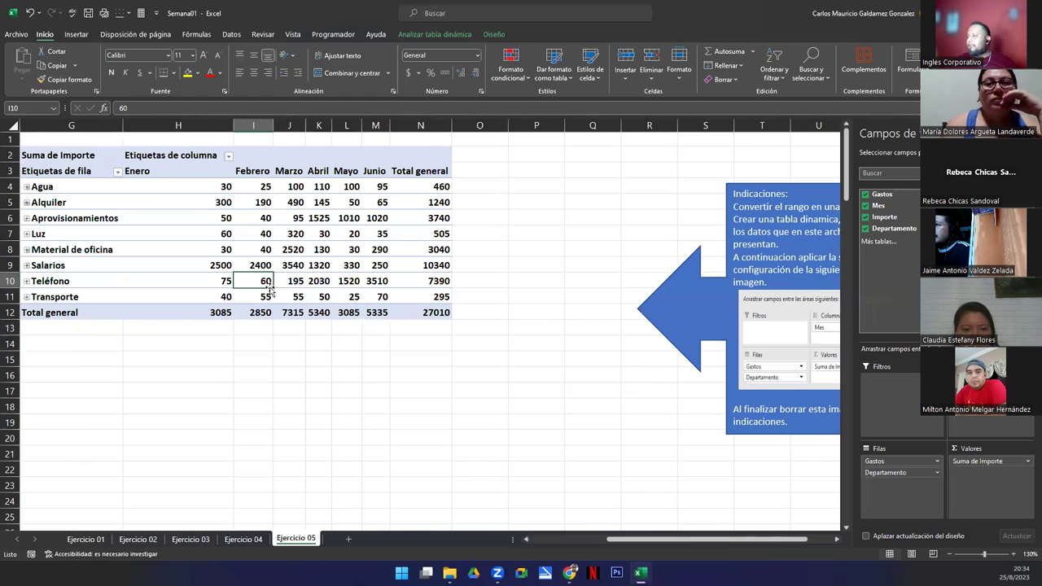
pyautogui.moveTo(198, 263)
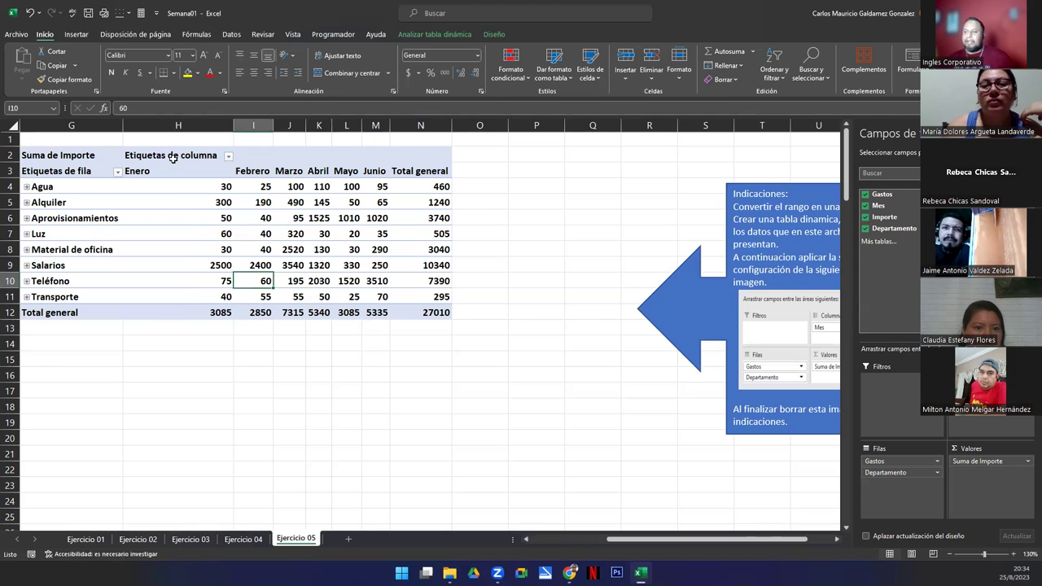
pyautogui.moveTo(196, 187); pyautogui.dragTo(411, 311)
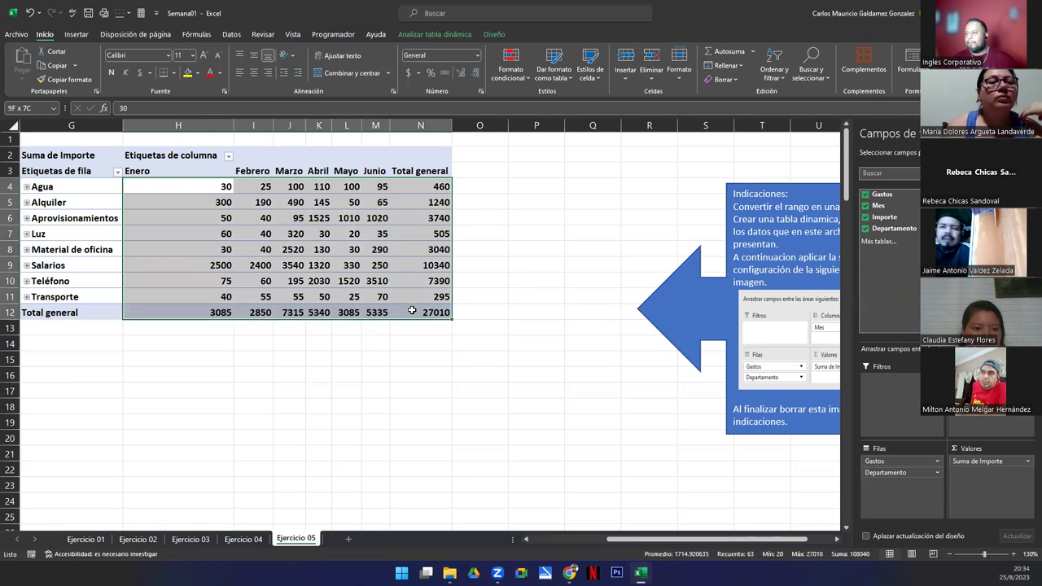
pyautogui.click(406, 73)
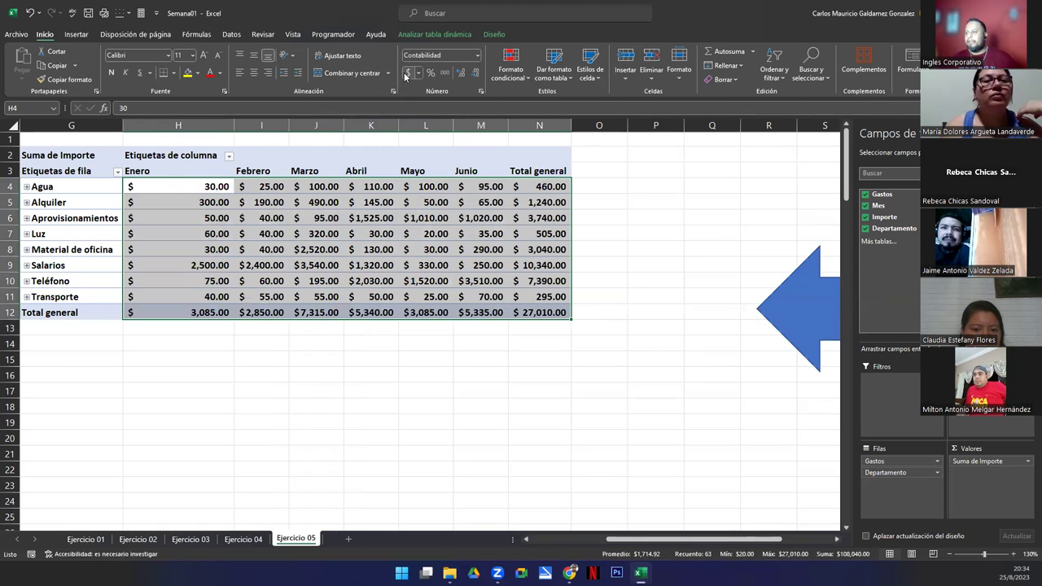
pyautogui.click(318, 278)
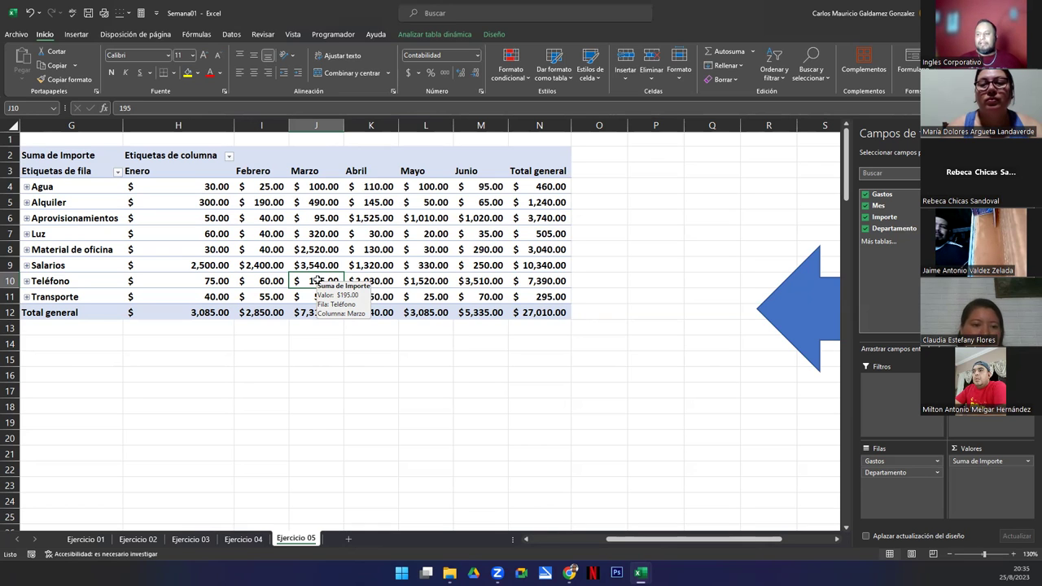
pyautogui.click(220, 261)
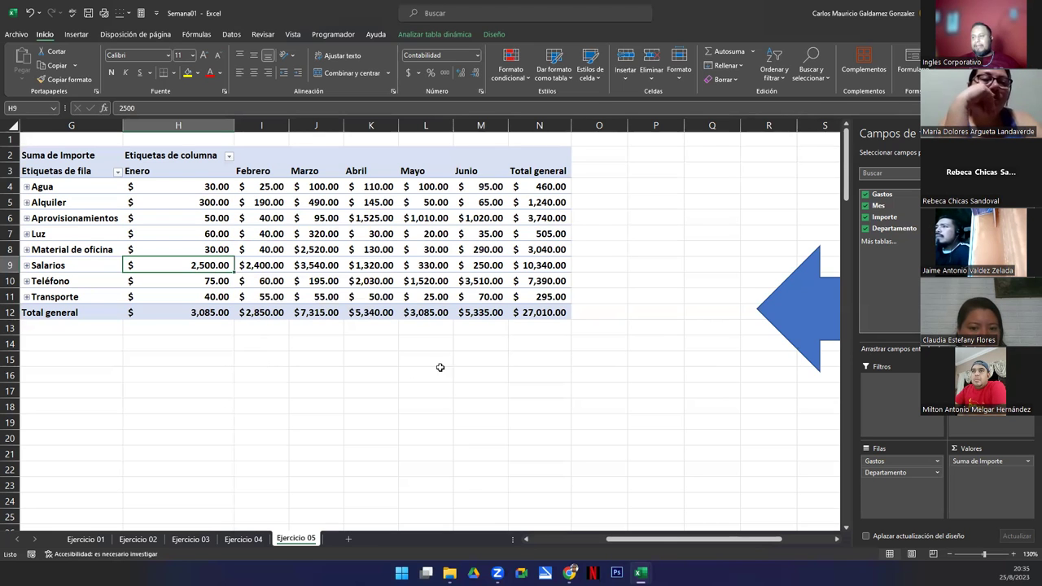
# Step: Delete the grouped instructions callout with its layout image from sheet Ejercicio 05
pyautogui.moveTo(804, 335); pyautogui.dragTo(496, 395)
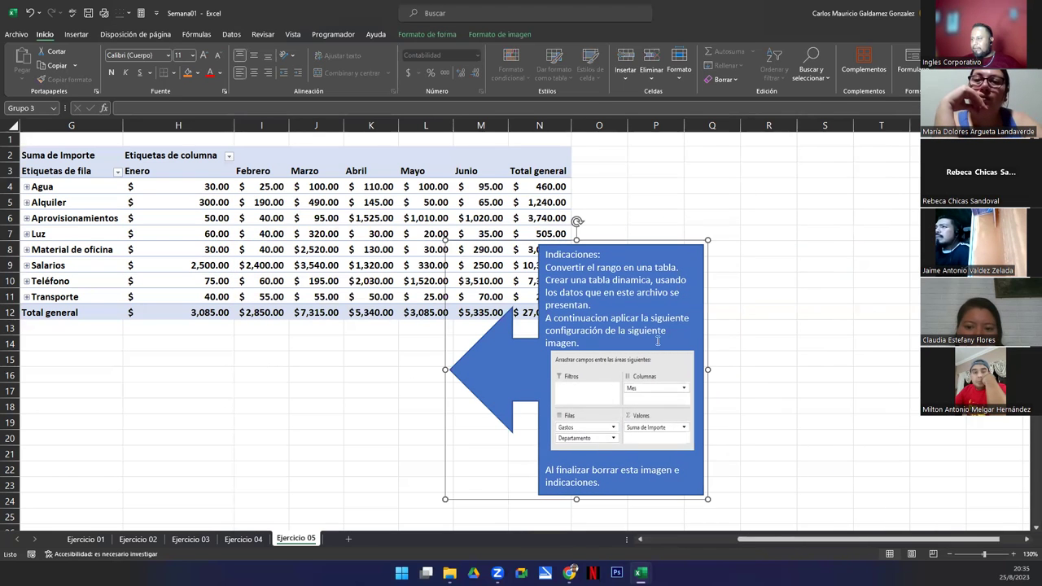
pyautogui.press('Delete')
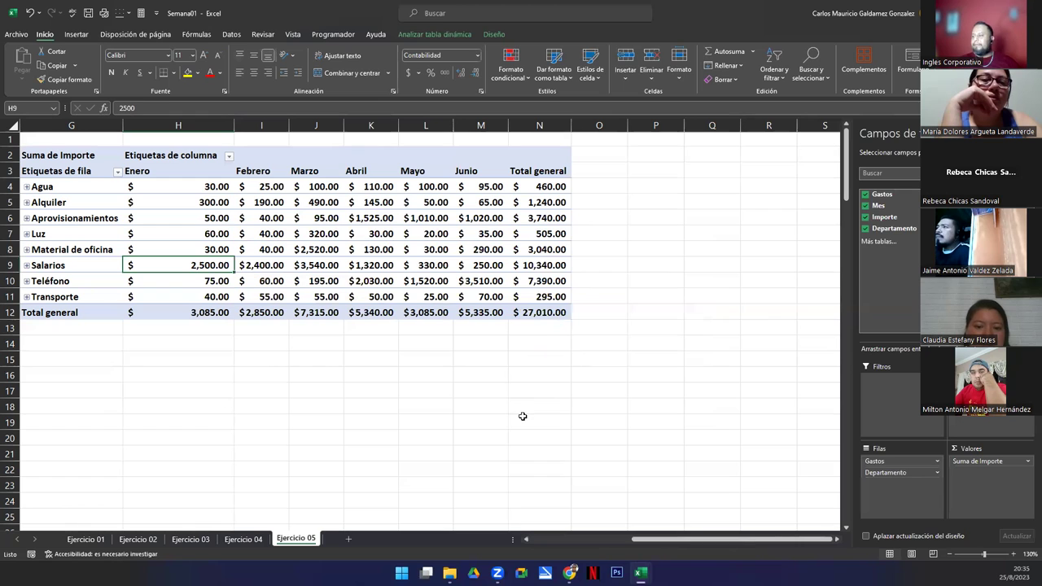
pyautogui.click(525, 539)
pyautogui.click(525, 539)
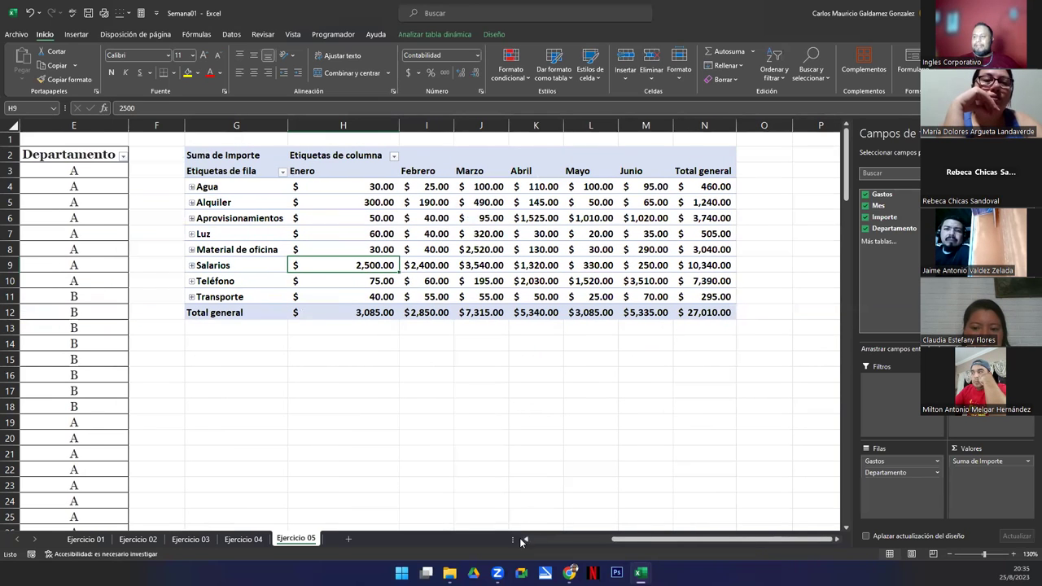
# Step: Examine the department detail under Agua, Alquiler and Aprovisionamientos in the pivot table, expanding and collapsing each expense in turn
pyautogui.moveTo(300, 314)
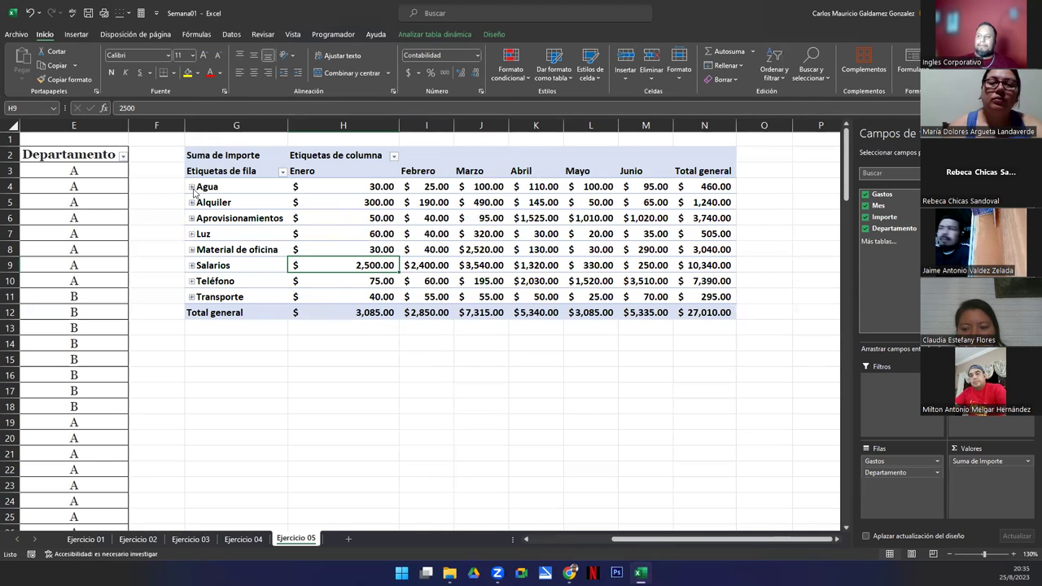
pyautogui.click(192, 187)
pyautogui.moveTo(212, 202); pyautogui.dragTo(211, 280)
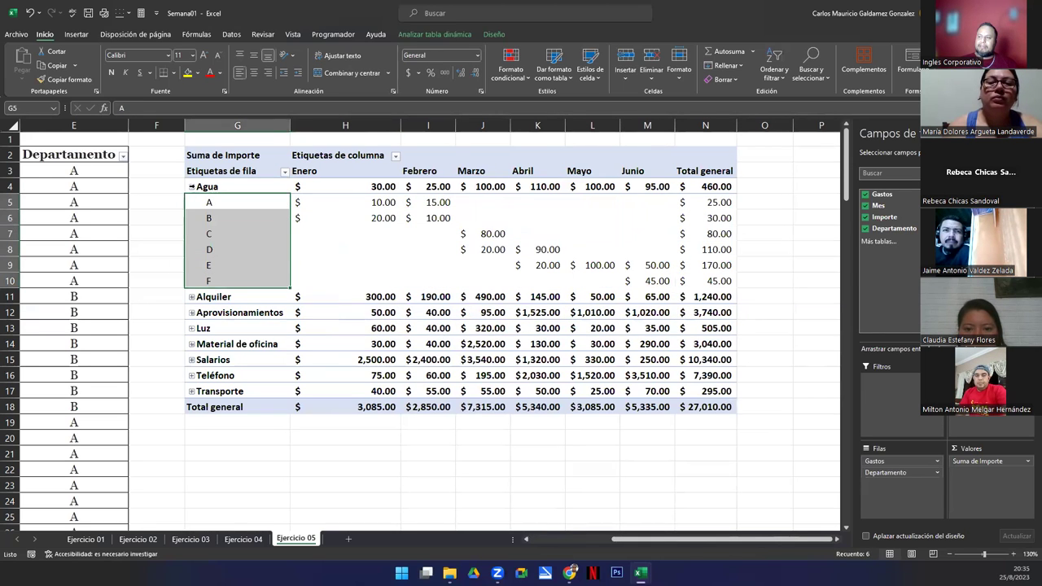
pyautogui.click(199, 186)
pyautogui.click(191, 187)
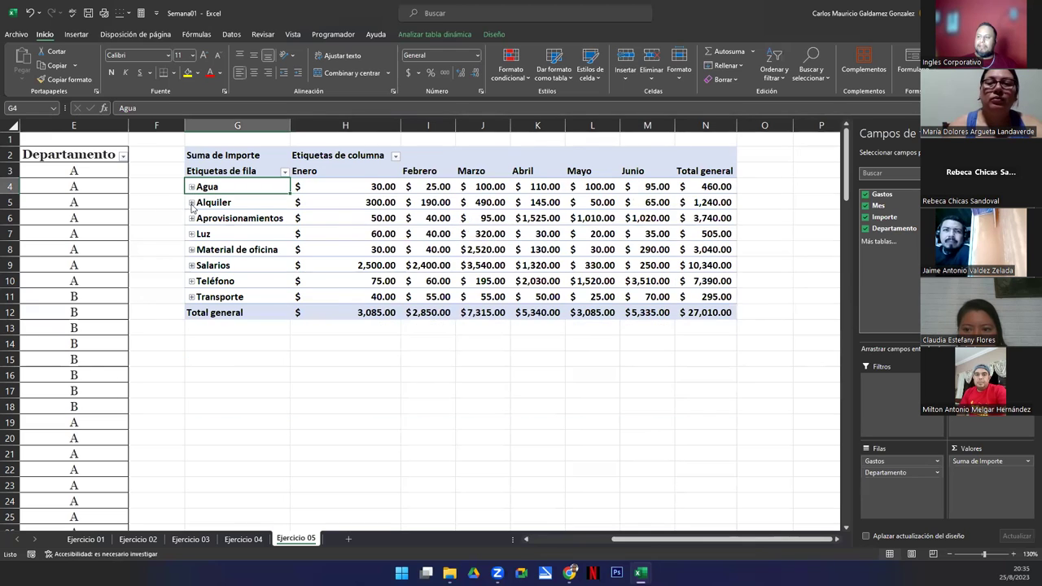
pyautogui.click(194, 203)
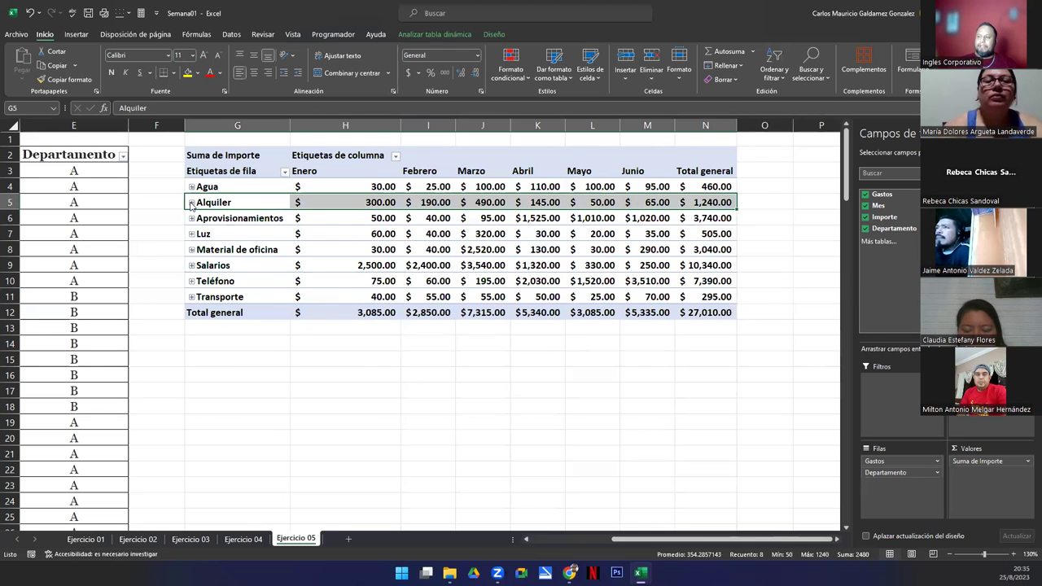
pyautogui.click(192, 202)
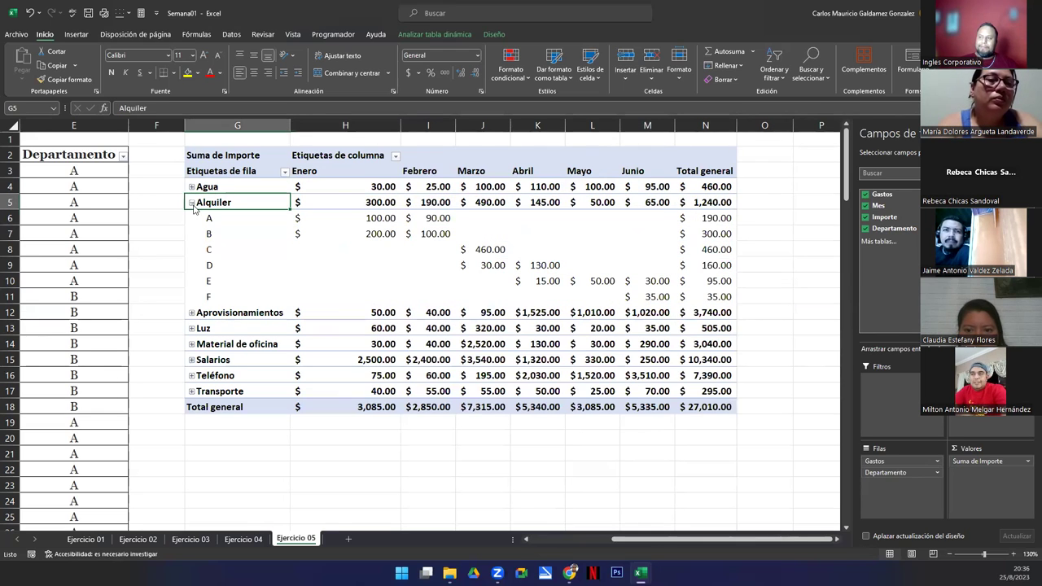
pyautogui.click(192, 202)
pyautogui.click(188, 218)
pyautogui.click(191, 218)
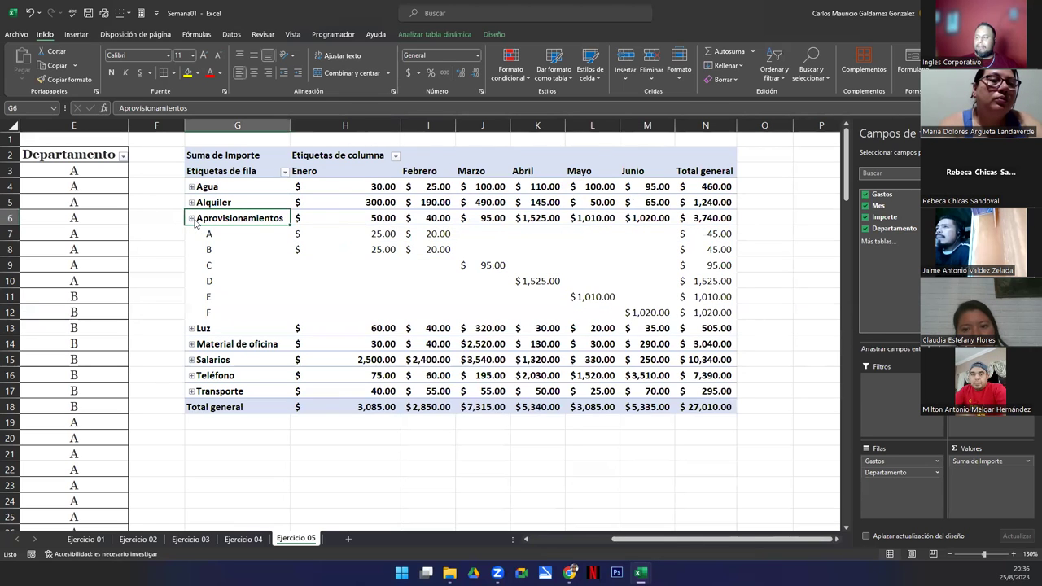
pyautogui.click(191, 218)
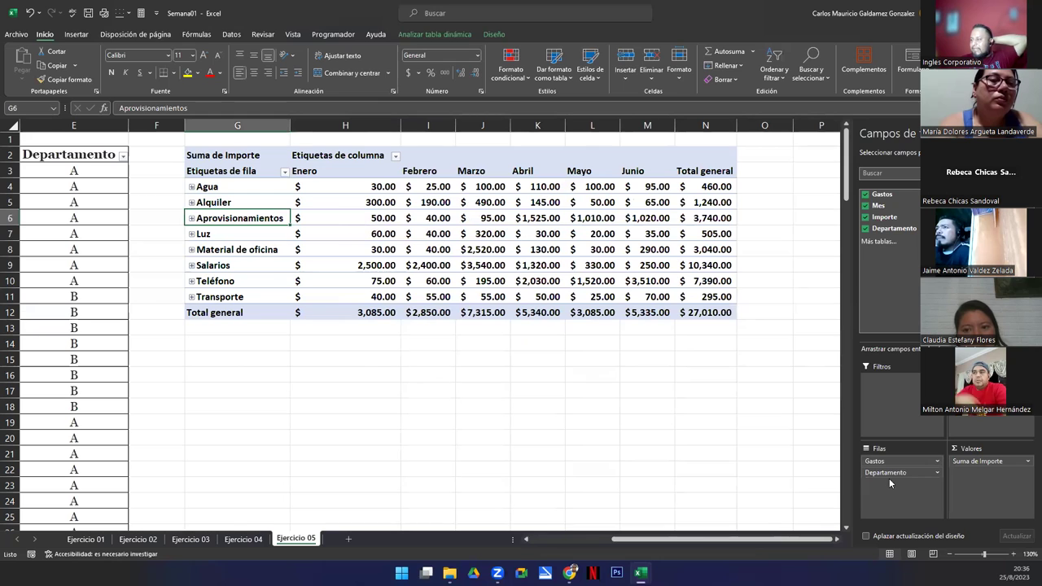
# Step: Place Departamento above Gastos in the pivot table rows and collapse the expense detail under departments A through F
pyautogui.moveTo(885, 473); pyautogui.dragTo(887, 459)
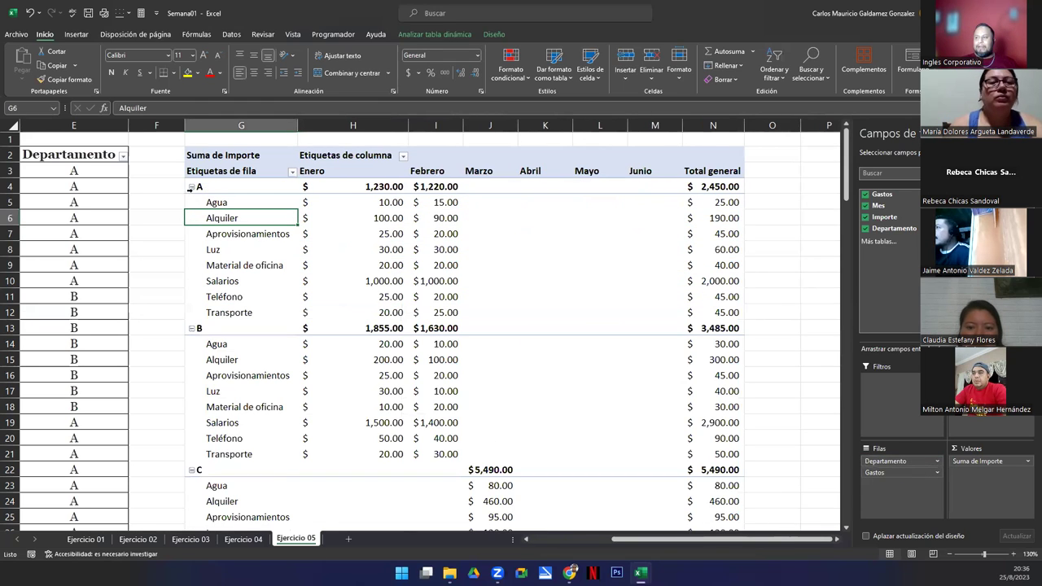
pyautogui.click(191, 187)
pyautogui.click(193, 208)
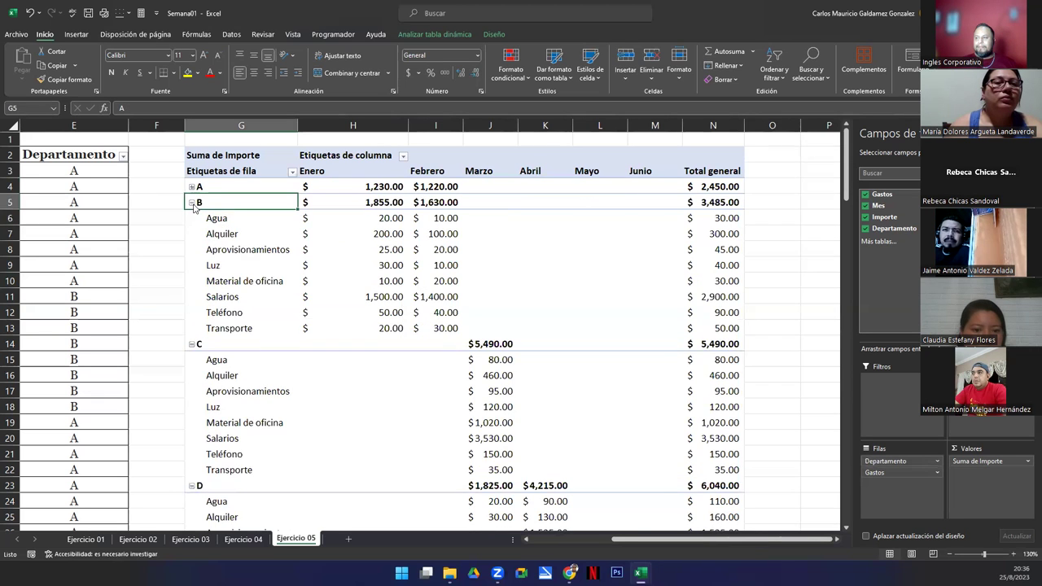
pyautogui.click(192, 204)
pyautogui.click(192, 219)
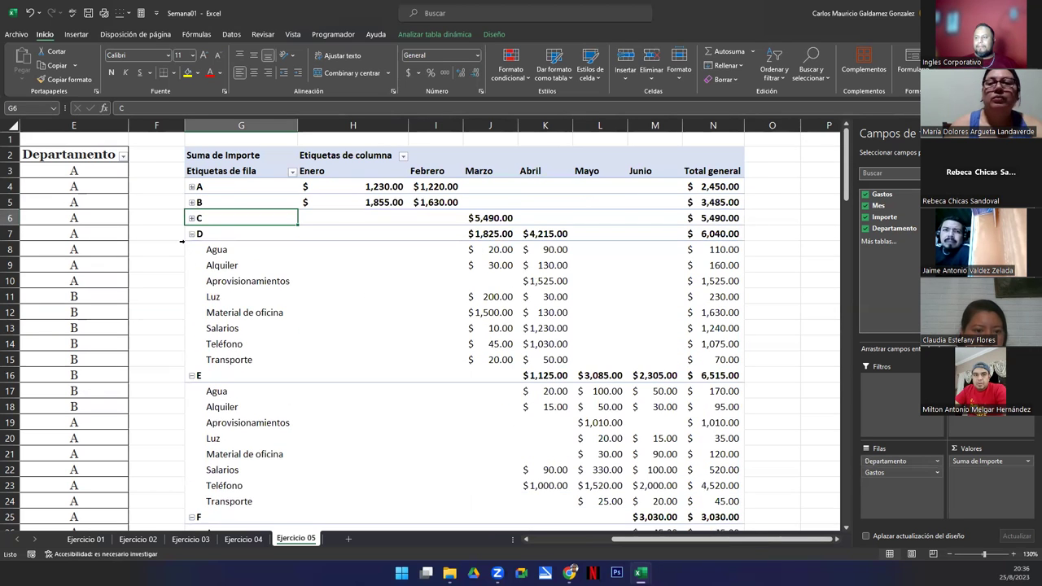
pyautogui.click(191, 234)
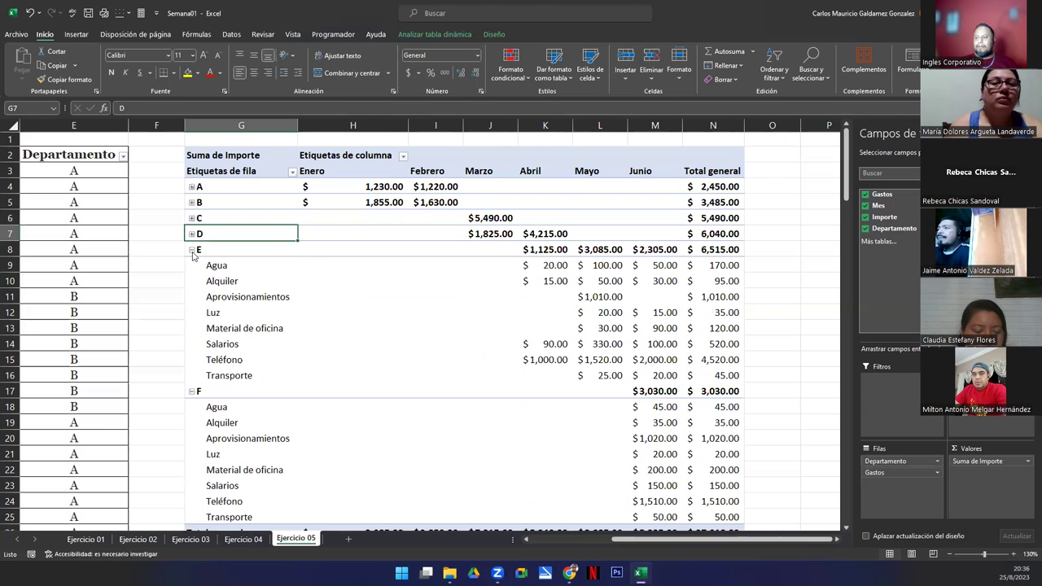
pyautogui.click(191, 250)
pyautogui.click(191, 265)
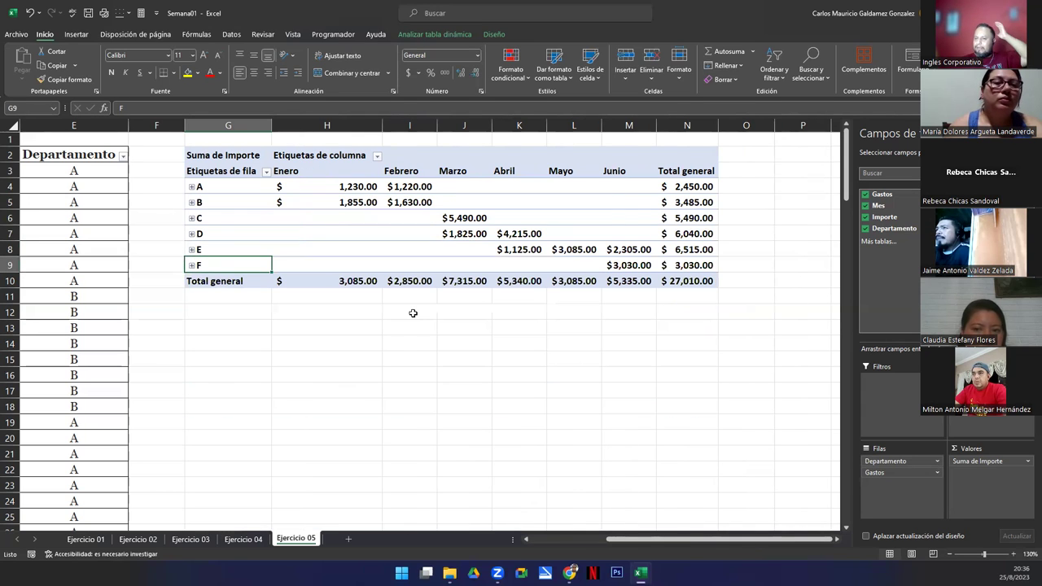
pyautogui.moveTo(330, 189); pyautogui.dragTo(597, 267)
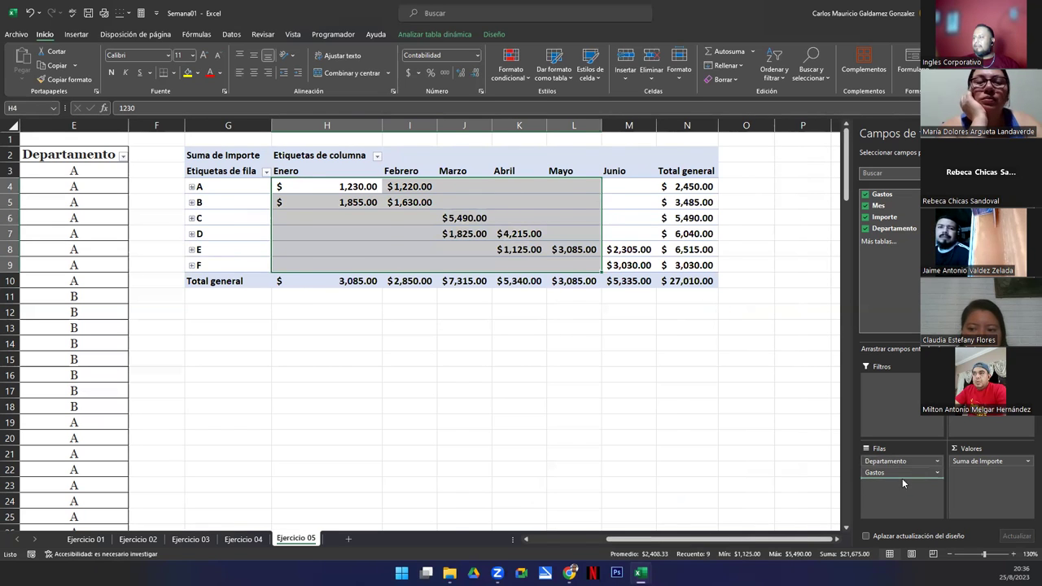
# Step: Move Gastos back above Departamento in the pivot table rows and check the overall grand total cell
pyautogui.moveTo(902, 483); pyautogui.dragTo(902, 482)
pyautogui.click(705, 315)
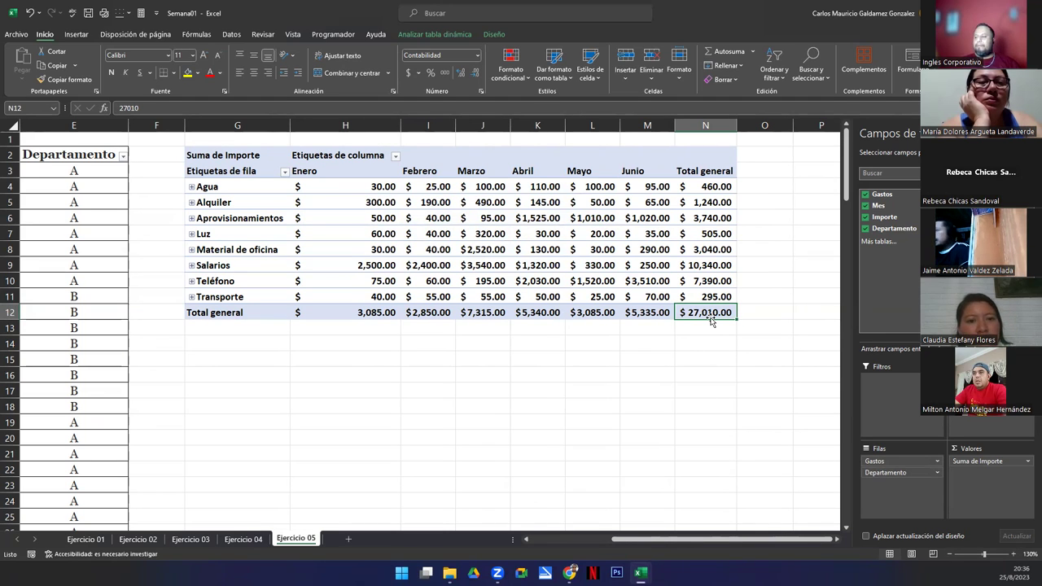
pyautogui.moveTo(714, 315)
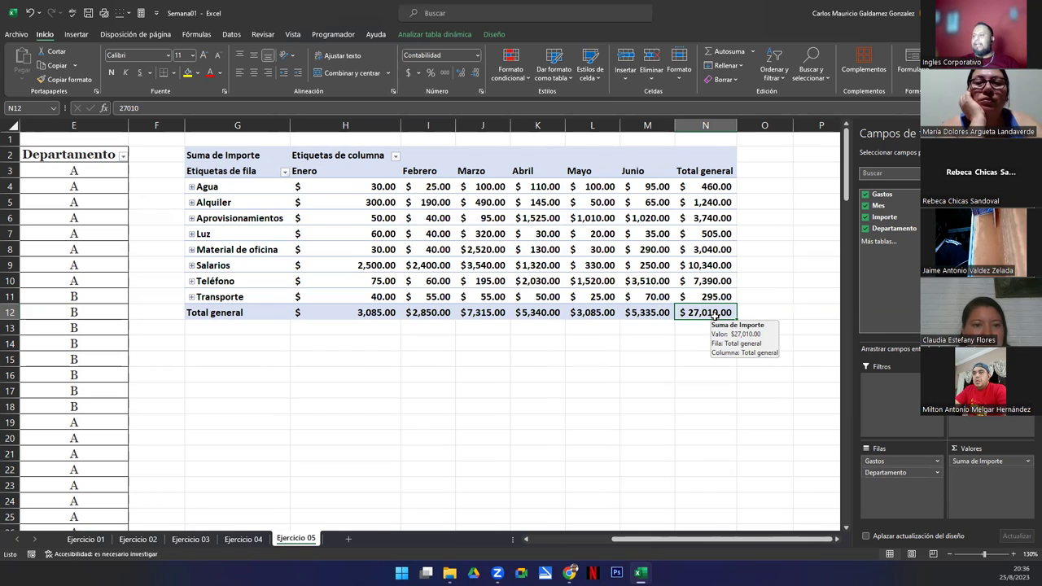
pyautogui.moveTo(837, 543); pyautogui.dragTo(762, 541)
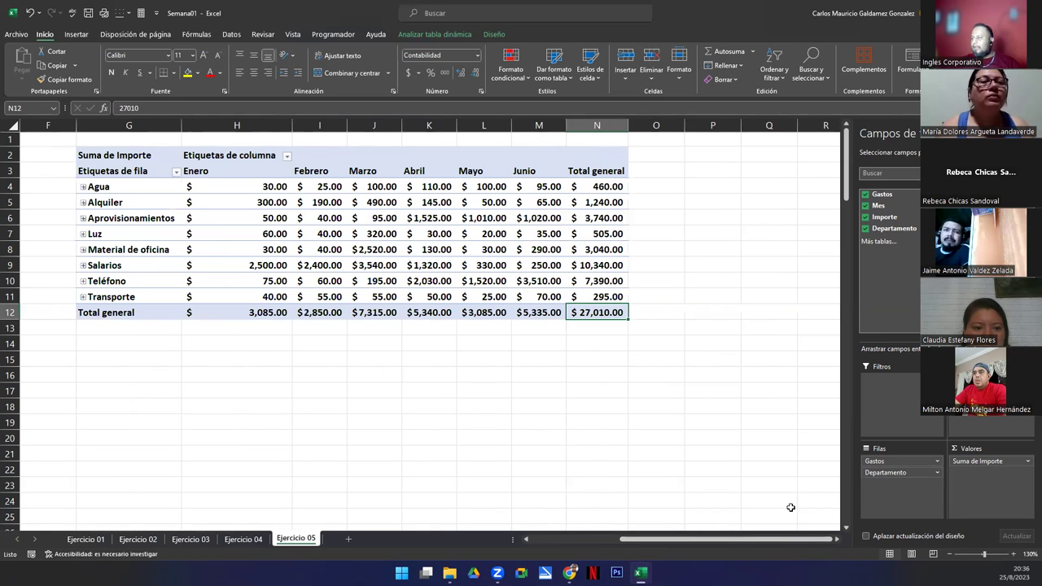
# Step: Remove Departamento from the pivot table rows and add it back below Gastos, checking the department detail under Agua
pyautogui.moveTo(895, 474); pyautogui.dragTo(909, 273)
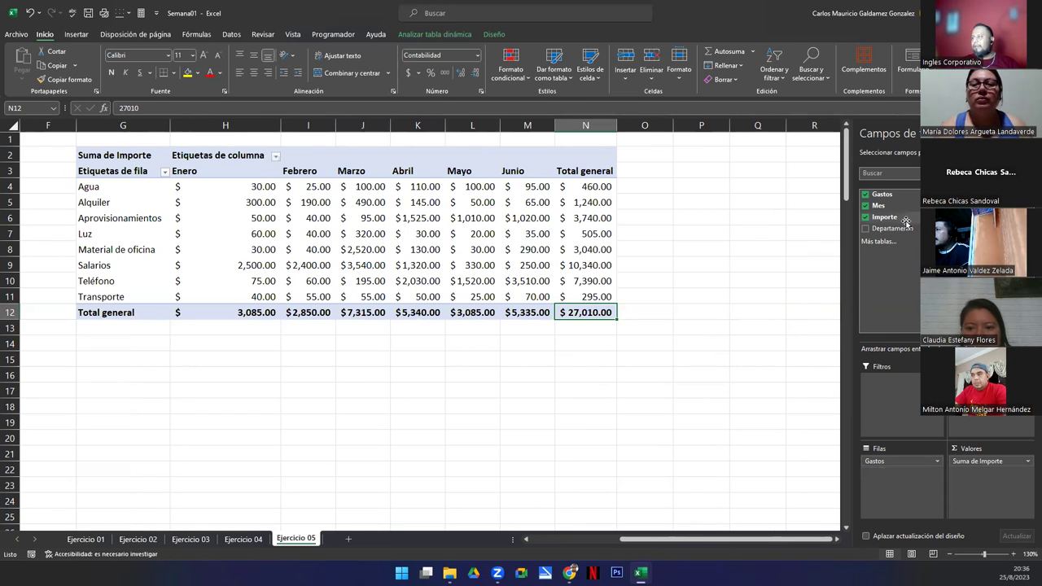
pyautogui.moveTo(896, 229); pyautogui.dragTo(890, 482)
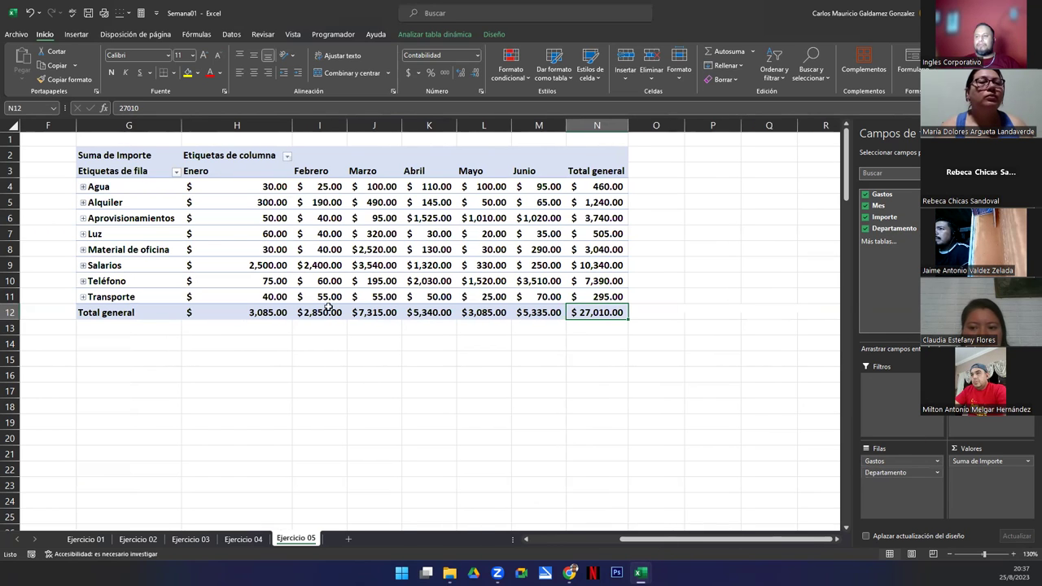
pyautogui.click(83, 187)
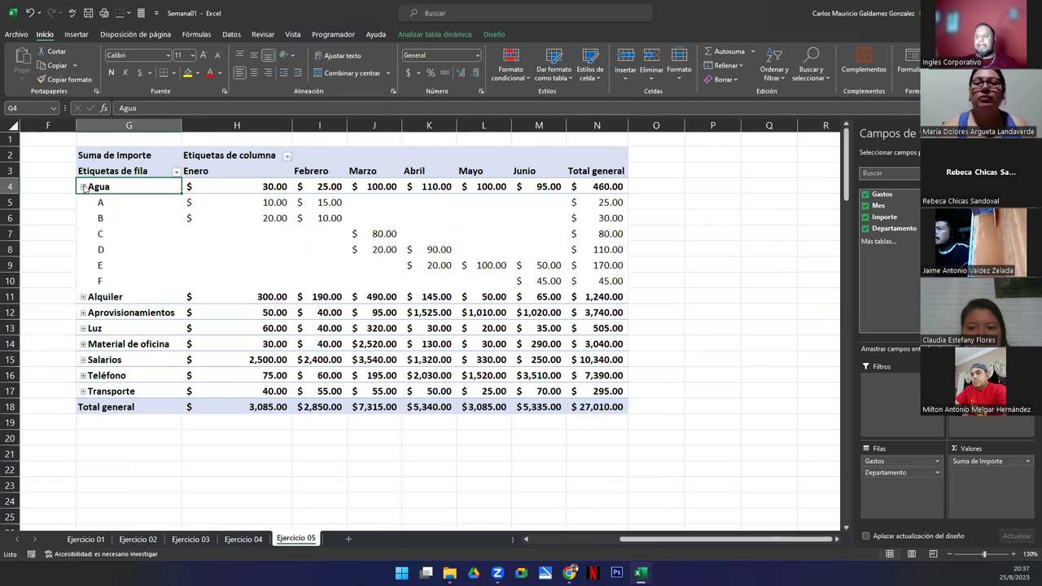
pyautogui.click(83, 187)
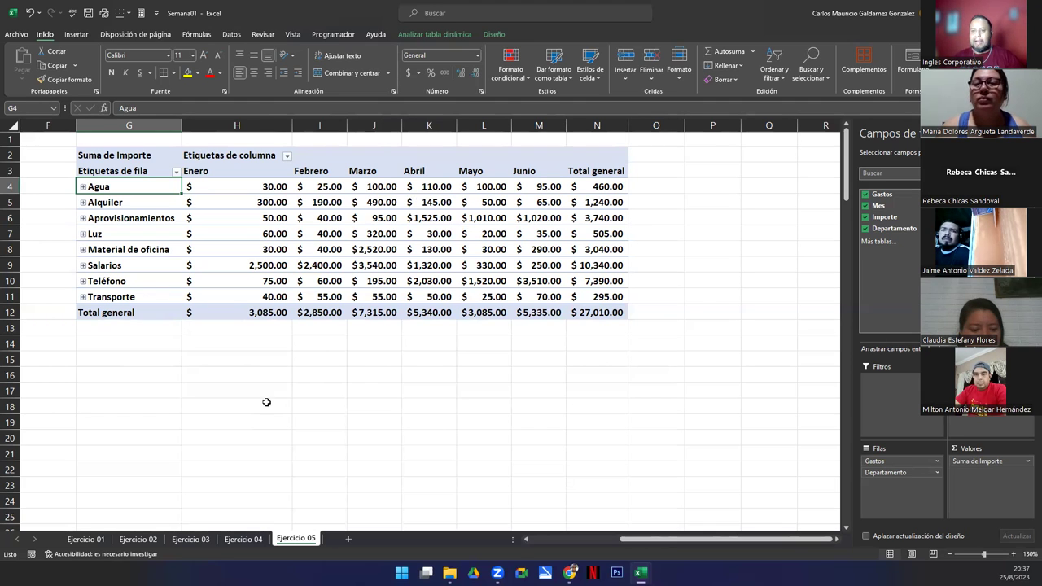
# Step: Examine the two pivot table screenshots enlarged in the image viewer, comparing amounts and styling, and return to the Semana01 workbook
pyautogui.click(231, 298)
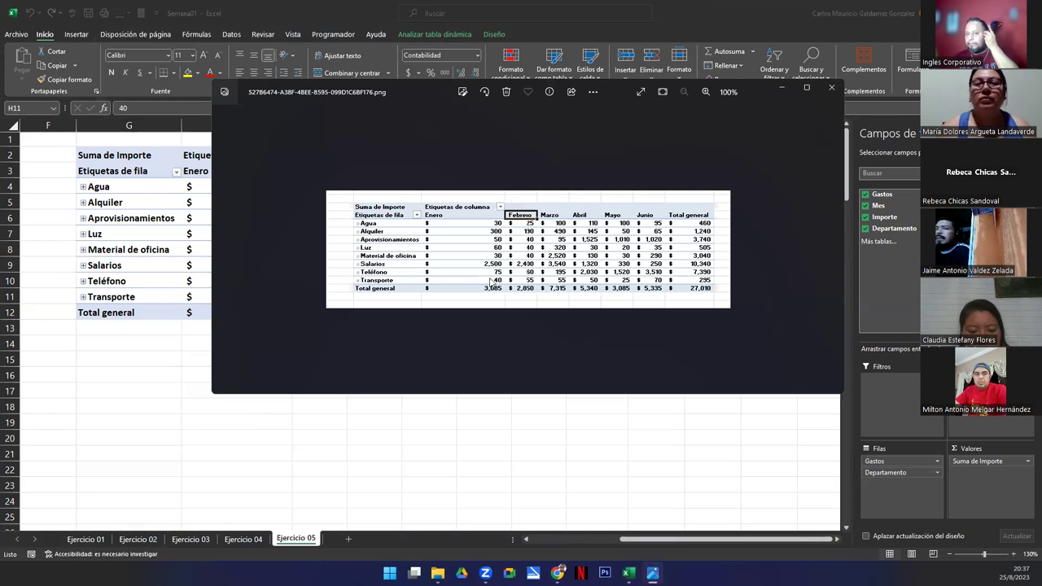
pyautogui.click(806, 87)
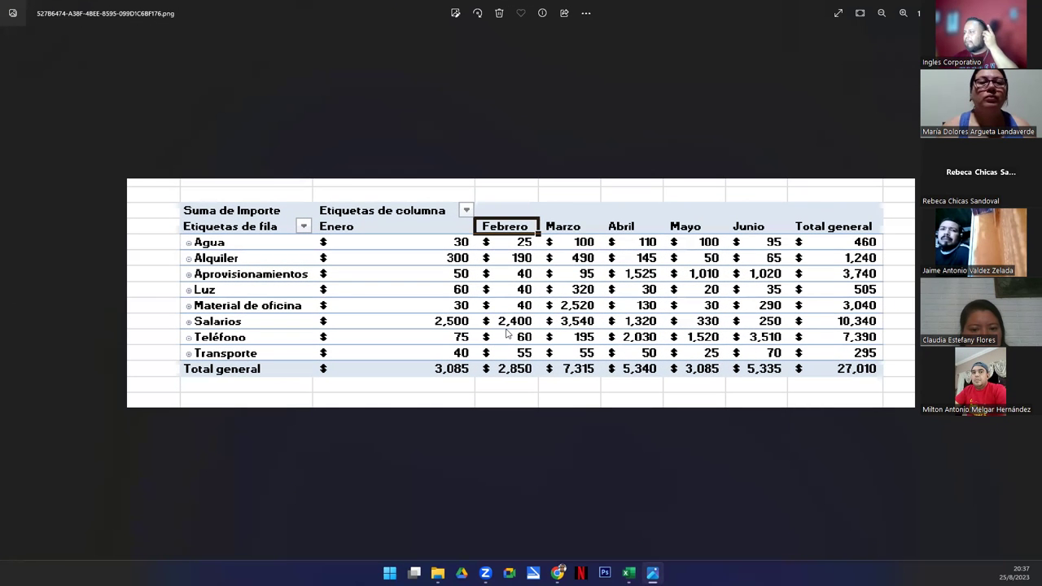
pyautogui.scroll(-1, 556, 377)
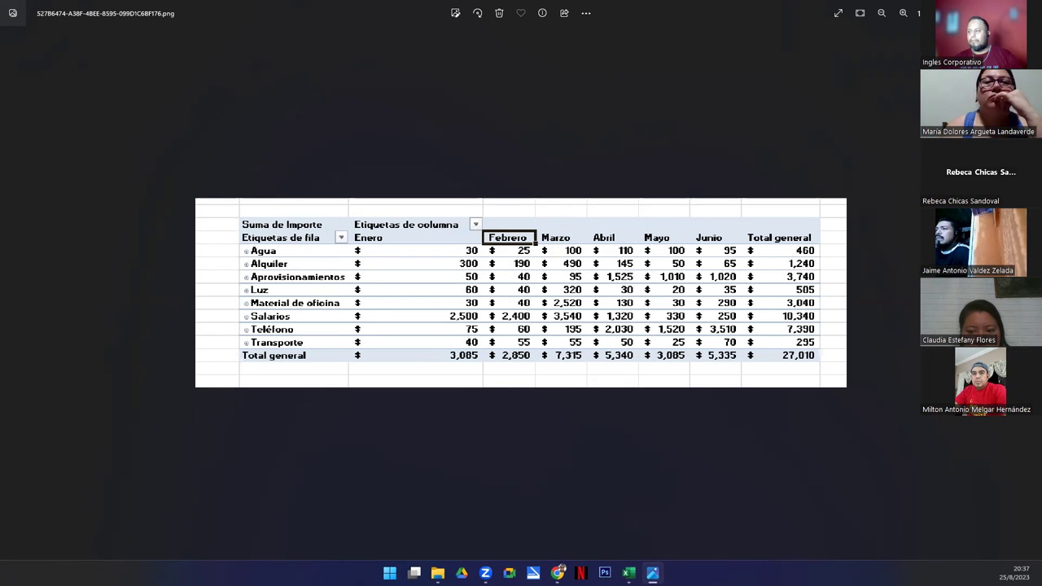
pyautogui.hotkey('alt', 'F4')
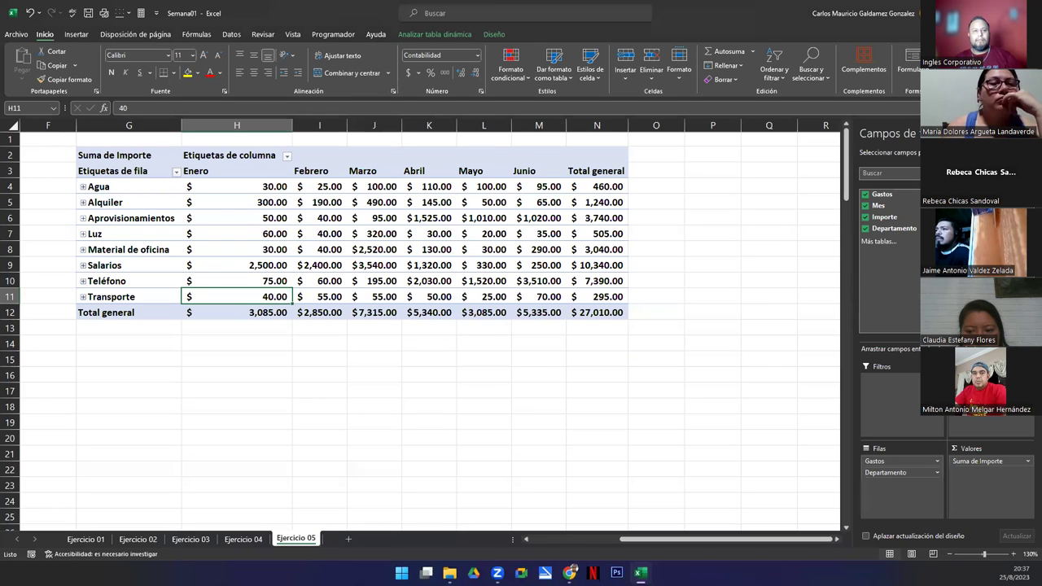
pyautogui.hotkey('alt', 'Tab')
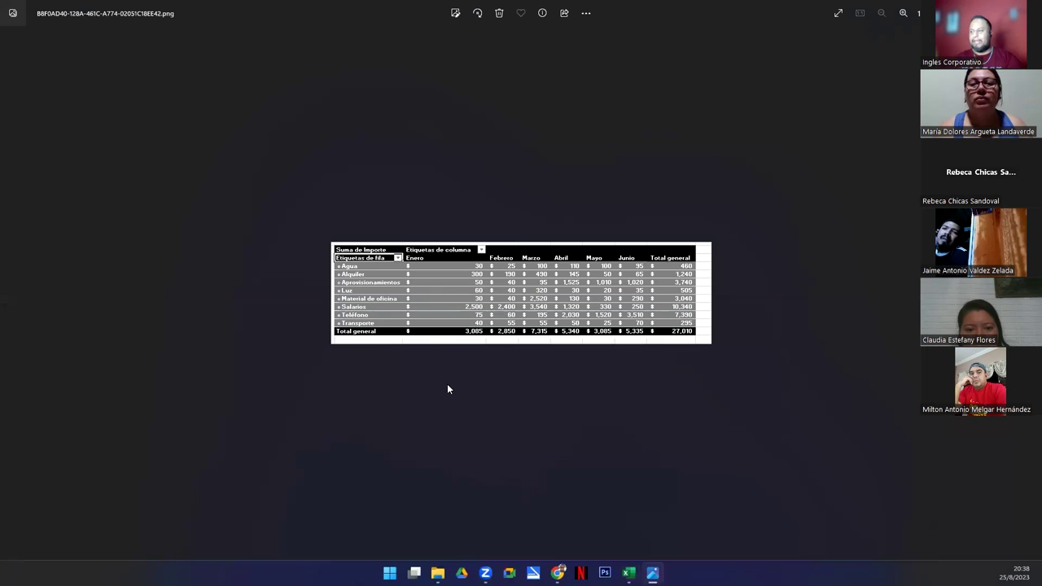
pyautogui.click(902, 12)
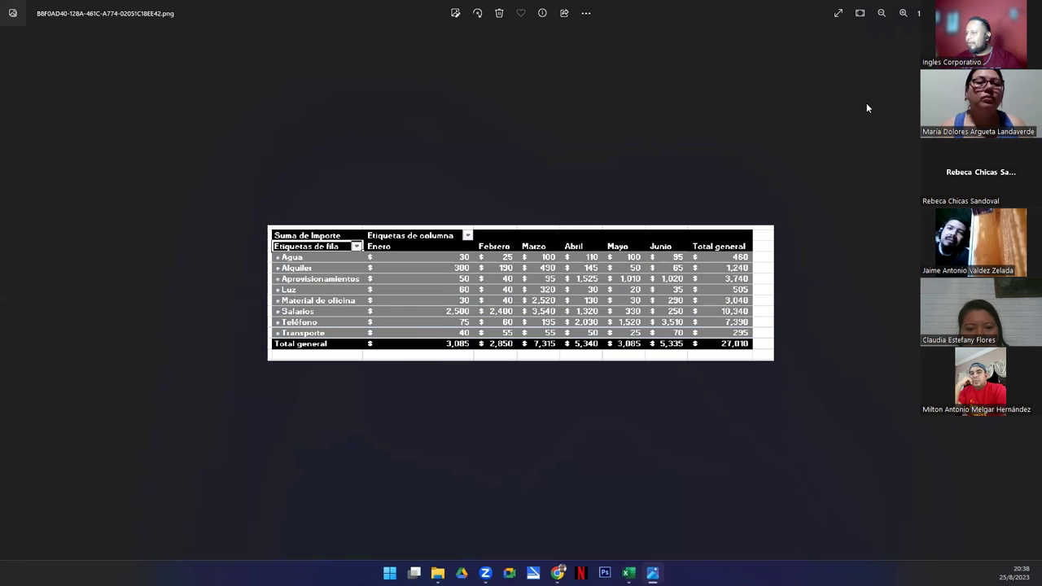
pyautogui.hotkey('alt', 'F4')
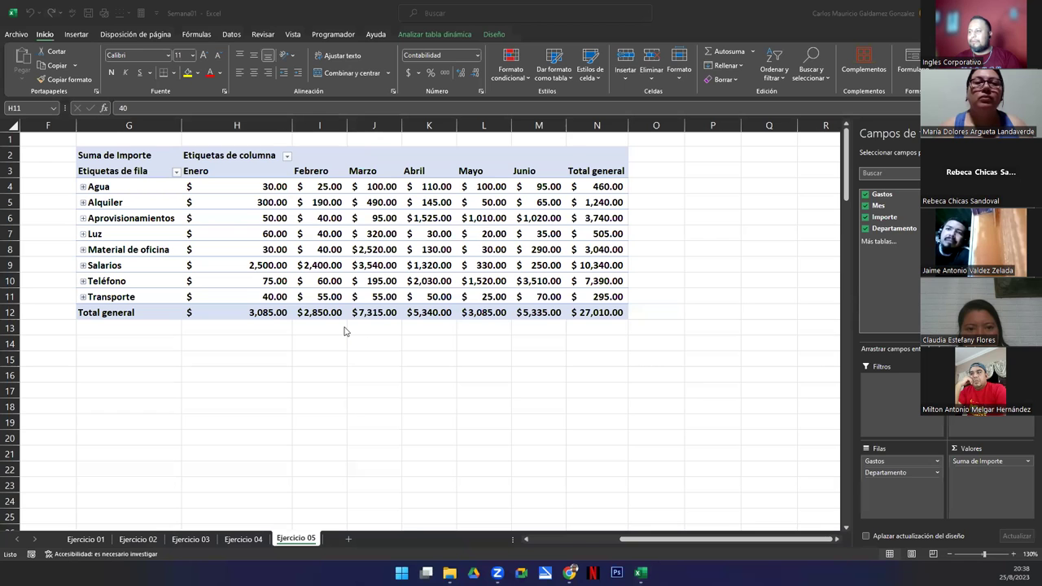
# Step: Apply a dark gold pivot table style with black header and grand total rows to the expense pivot table
pyautogui.click(300, 267)
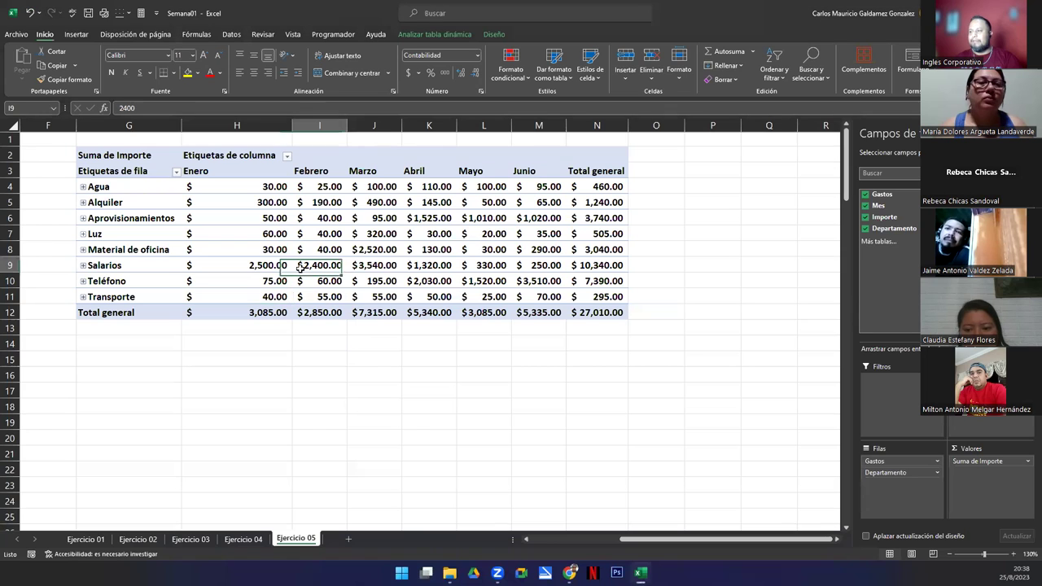
pyautogui.click(494, 34)
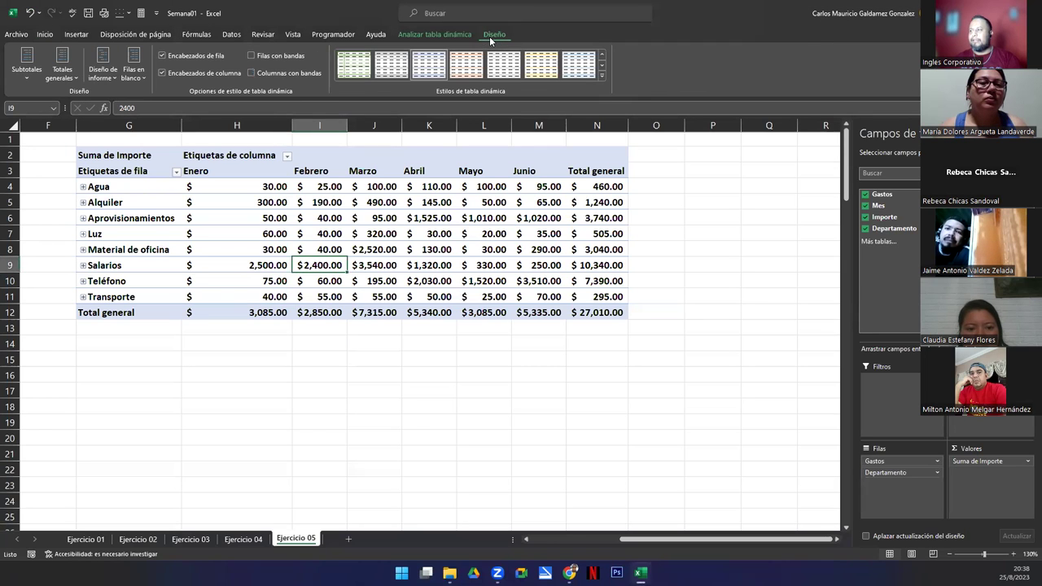
pyautogui.click(602, 76)
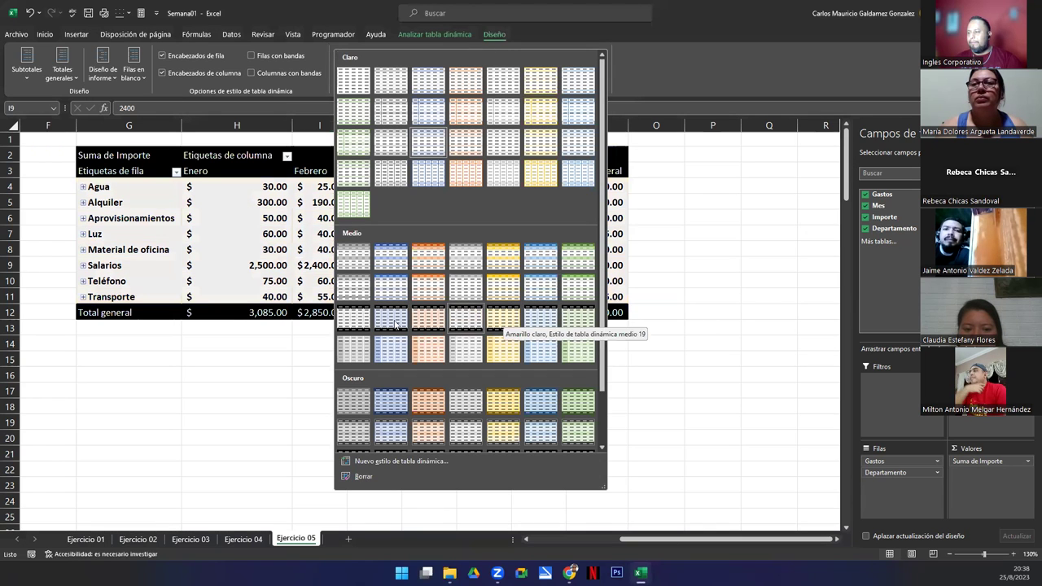
pyautogui.scroll(-2, 395, 330)
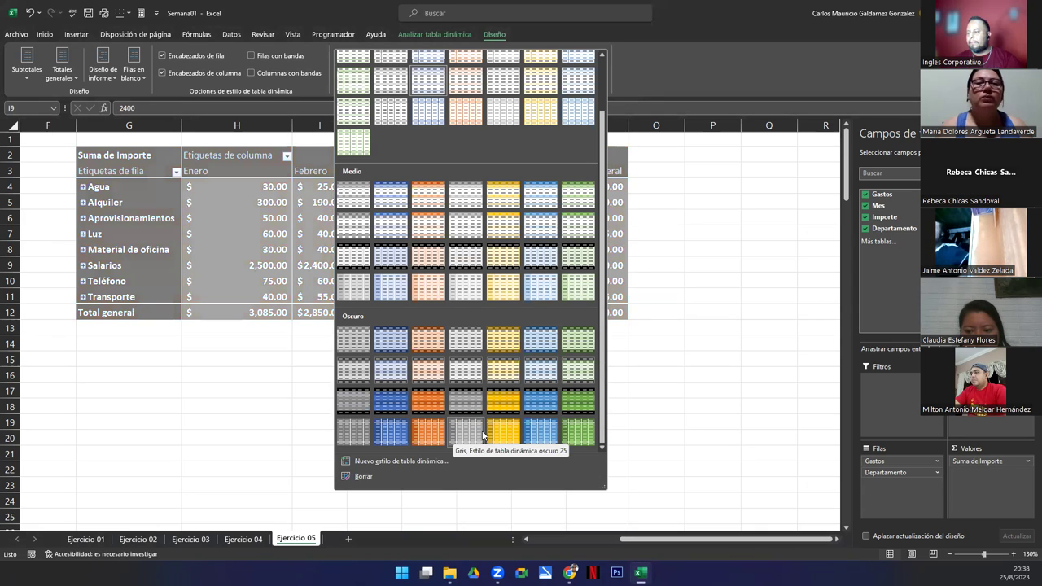
pyautogui.click(510, 396)
pyautogui.click(244, 249)
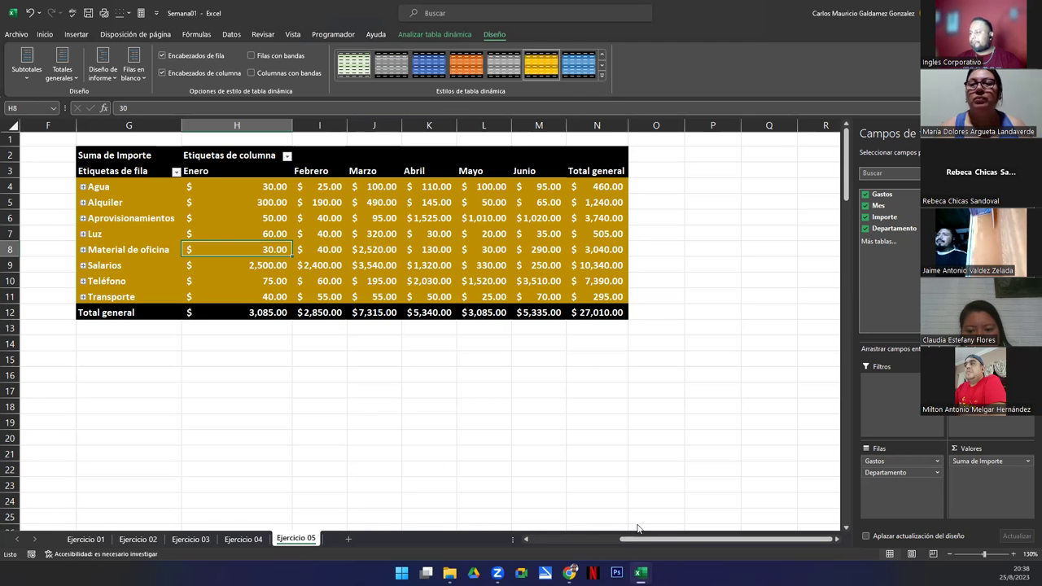
# Step: Autofit the Importe column D of the source expense table so its amounts fit the column width
pyautogui.click(595, 539)
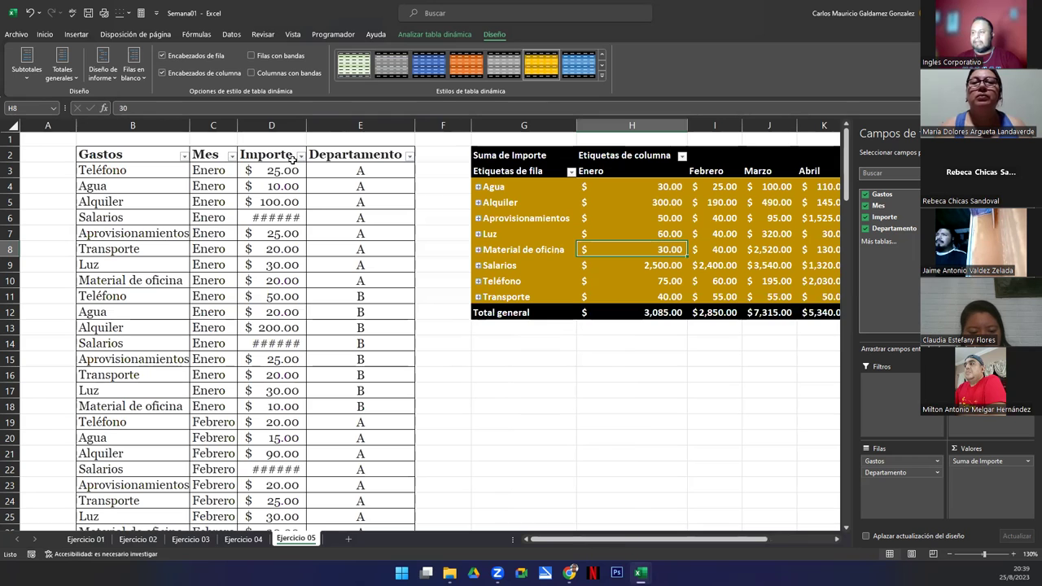
pyautogui.doubleClick(306, 128)
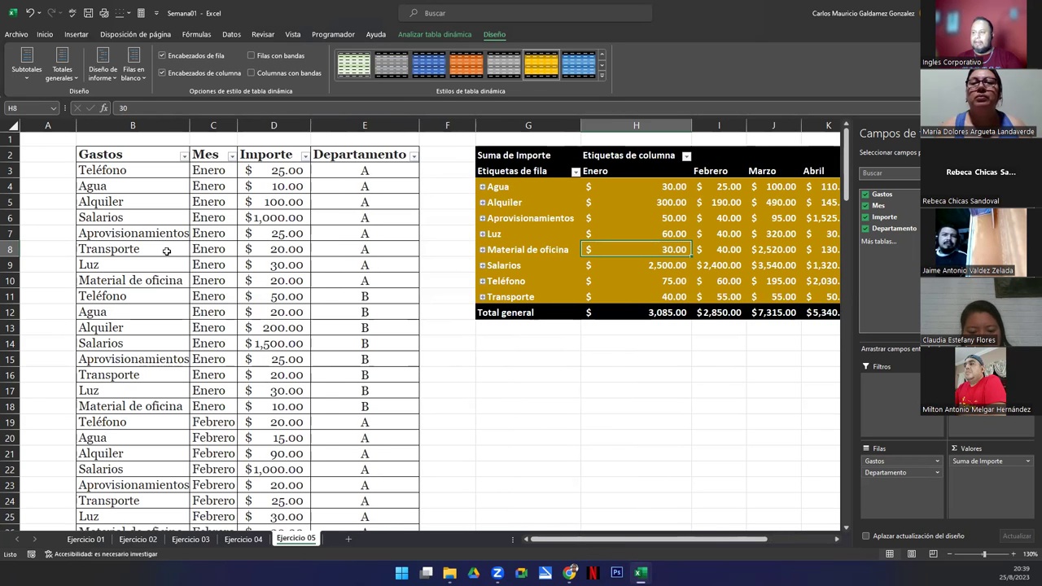
pyautogui.click(231, 285)
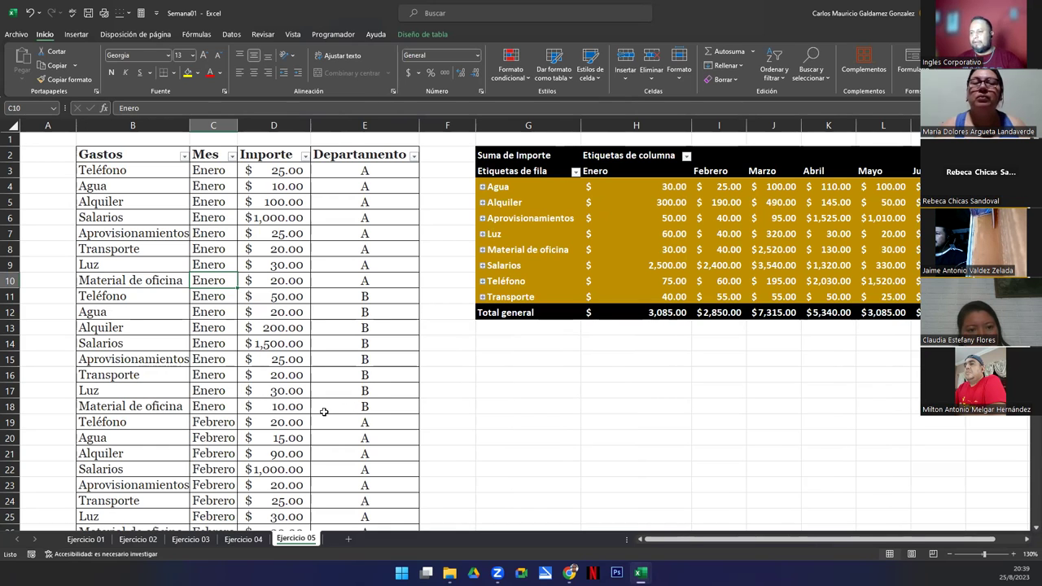
# Step: Compare the recommended pivot tables for the source expense table and insert Suma de Importe por Mes on a new sheet
pyautogui.click(623, 248)
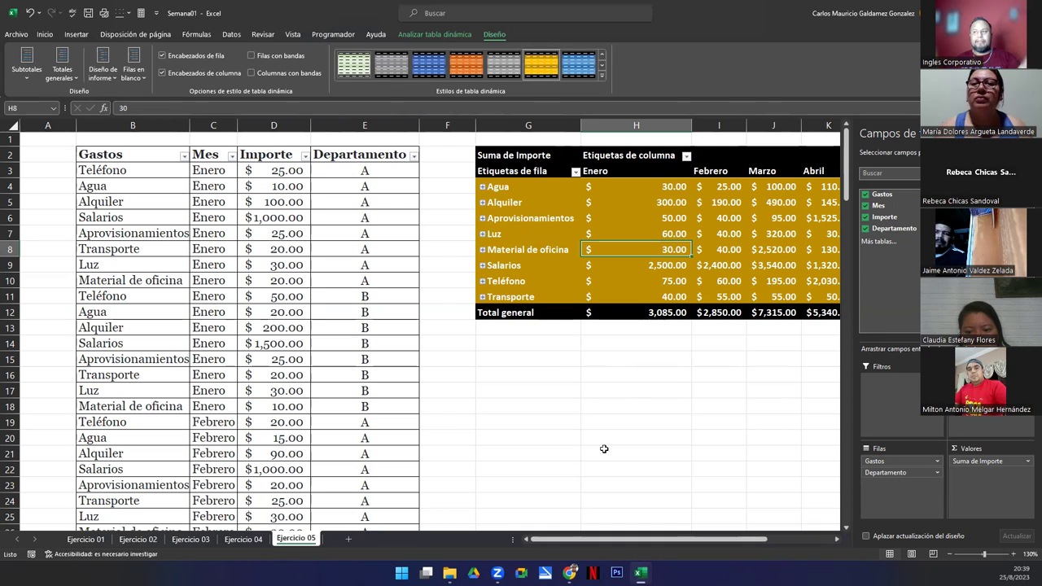
pyautogui.click(248, 343)
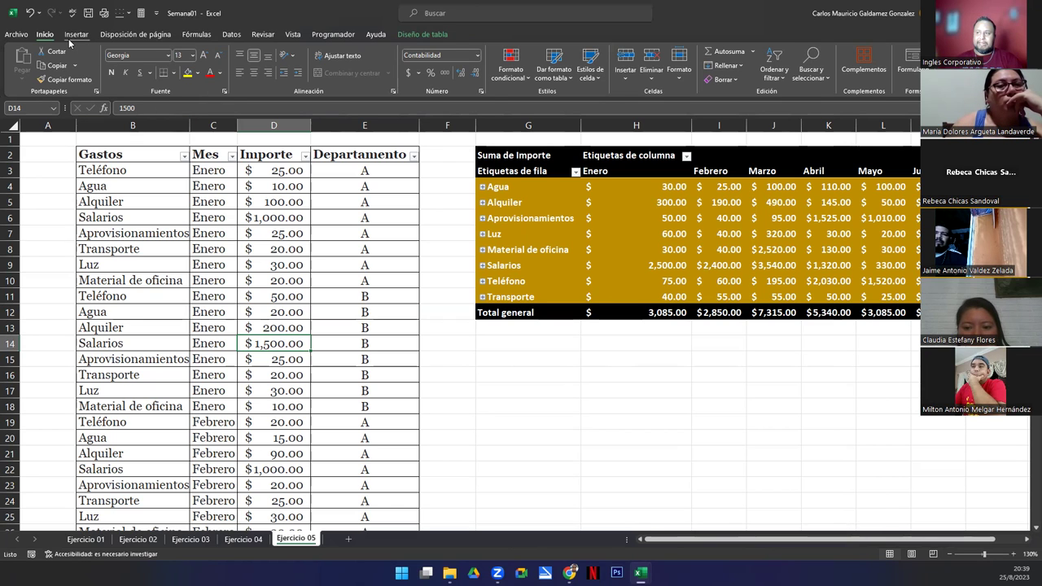
pyautogui.click(74, 36)
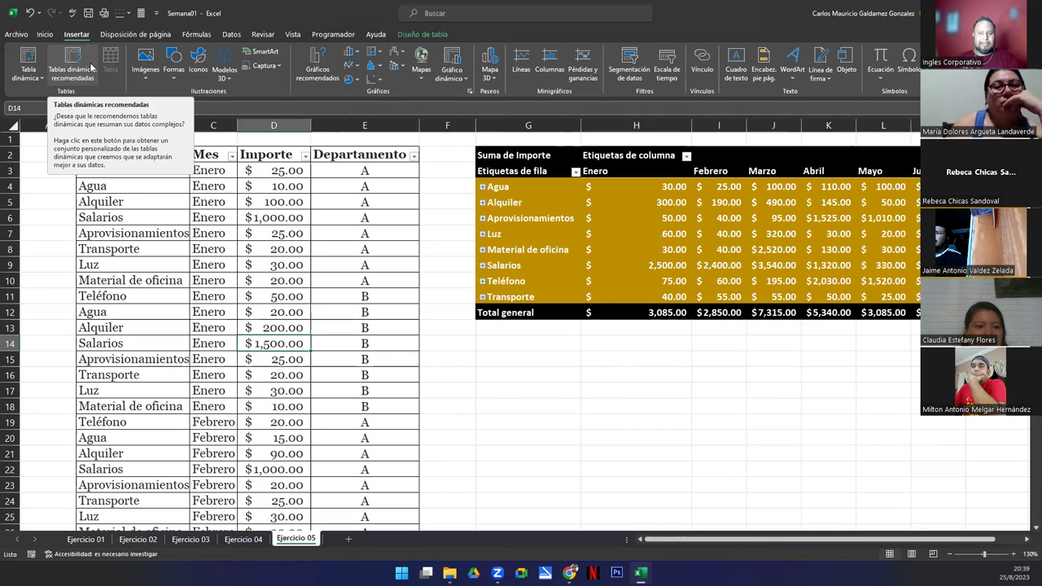
pyautogui.click(82, 68)
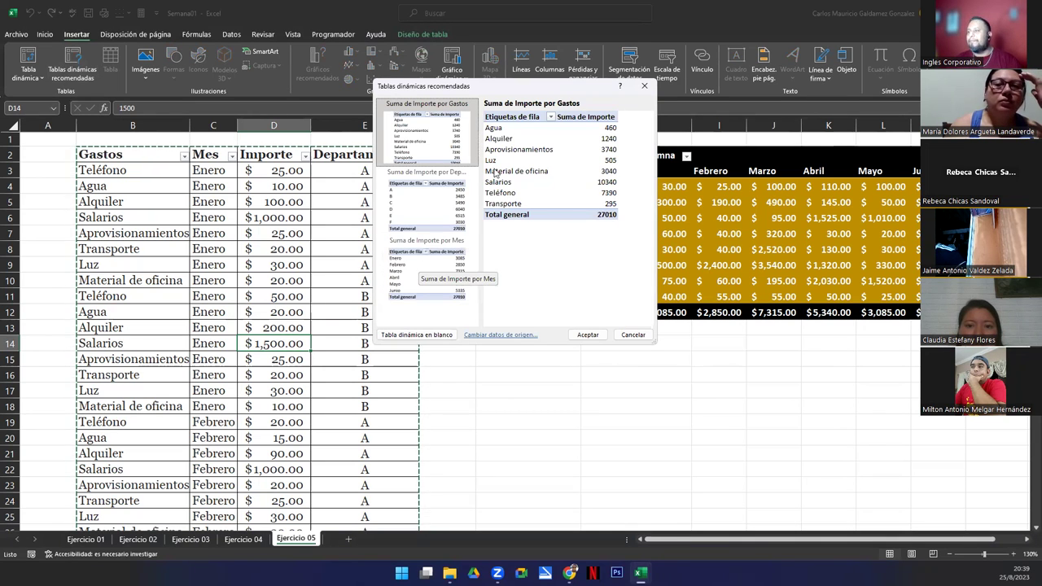
pyautogui.click(412, 202)
pyautogui.click(418, 277)
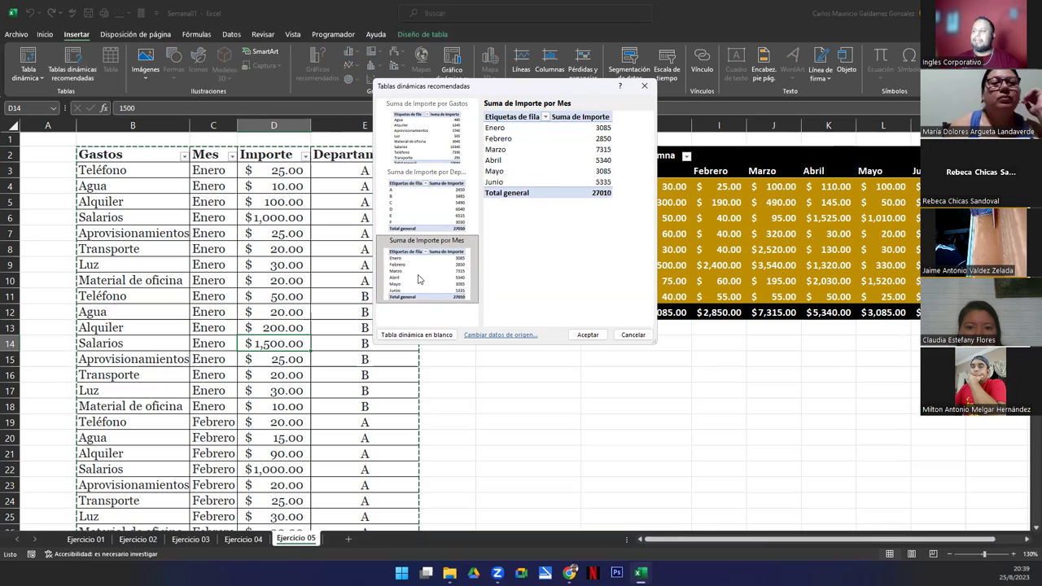
pyautogui.click(413, 213)
pyautogui.click(418, 145)
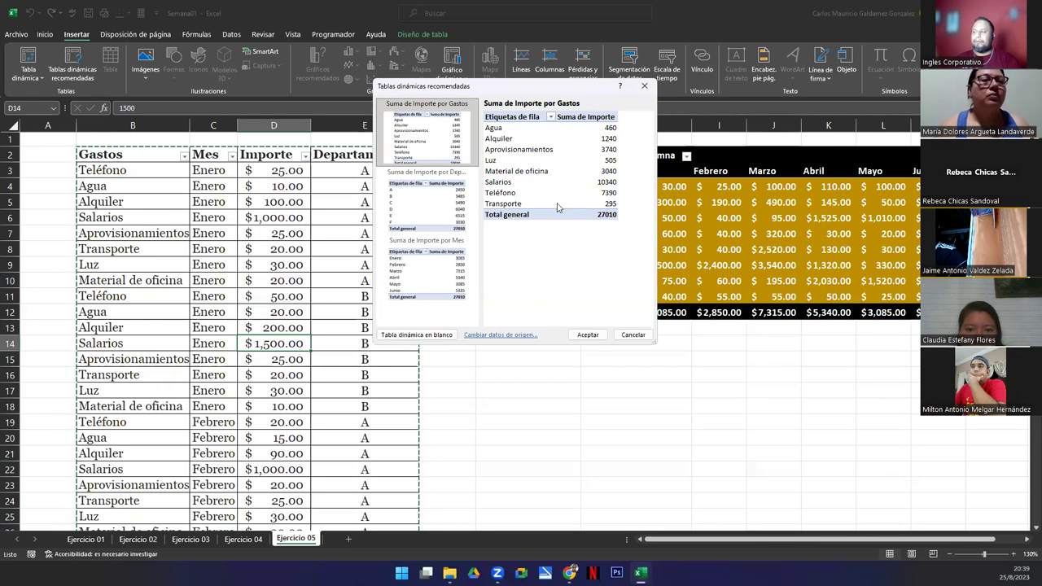
pyautogui.moveTo(423, 86); pyautogui.dragTo(252, 105)
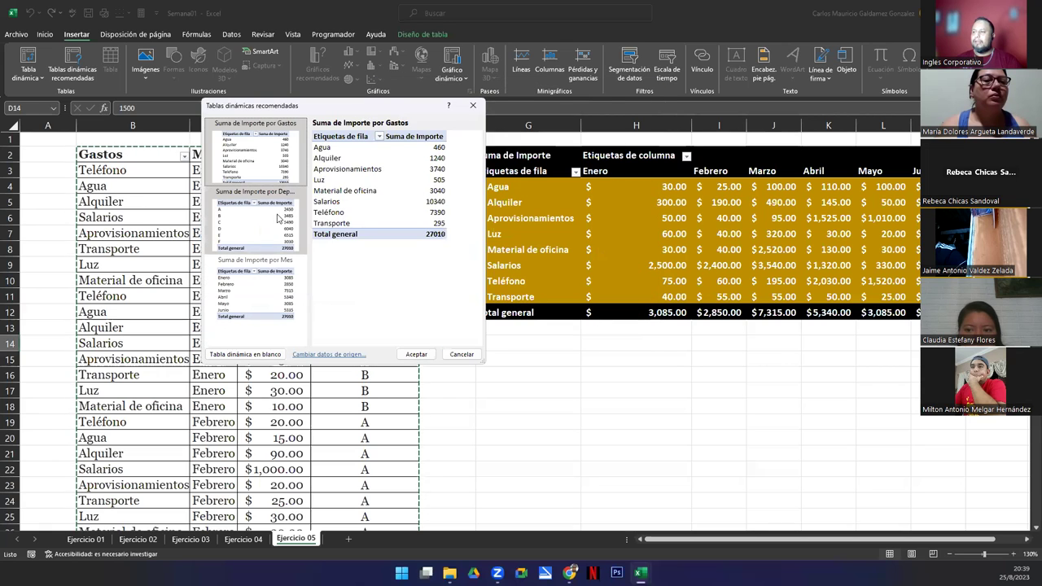
pyautogui.click(263, 227)
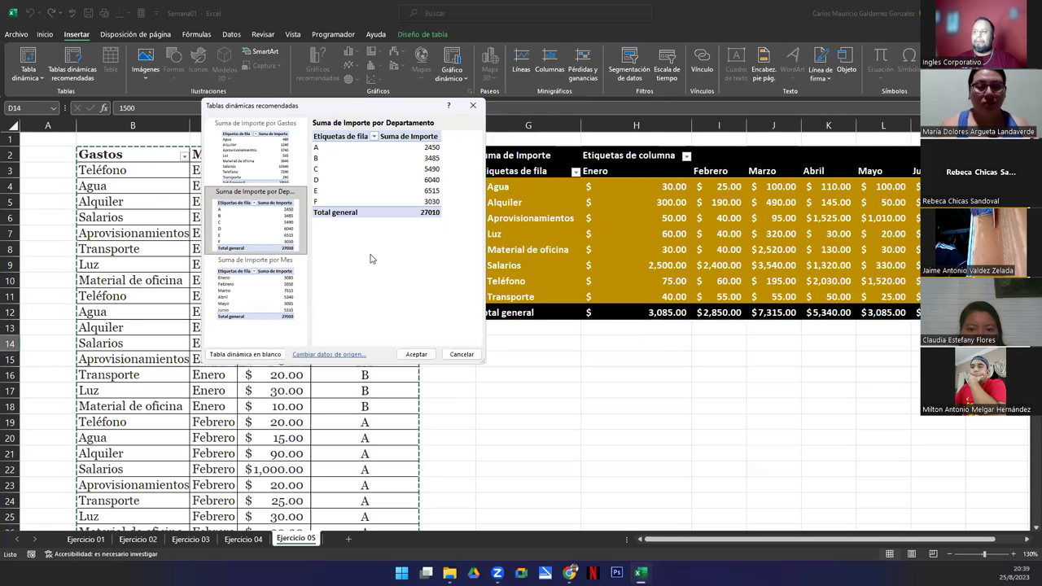
pyautogui.click(237, 304)
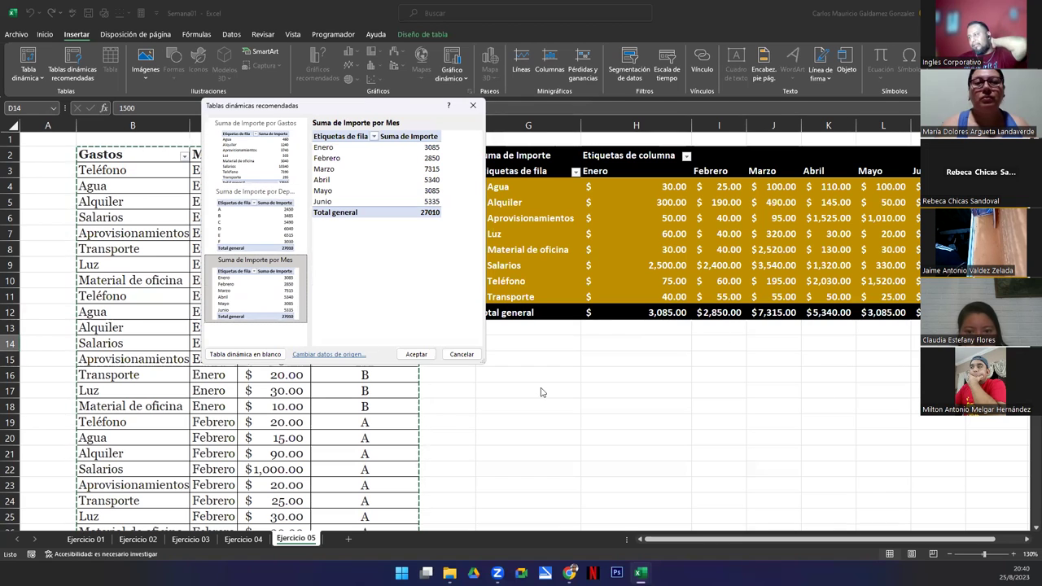
pyautogui.click(417, 355)
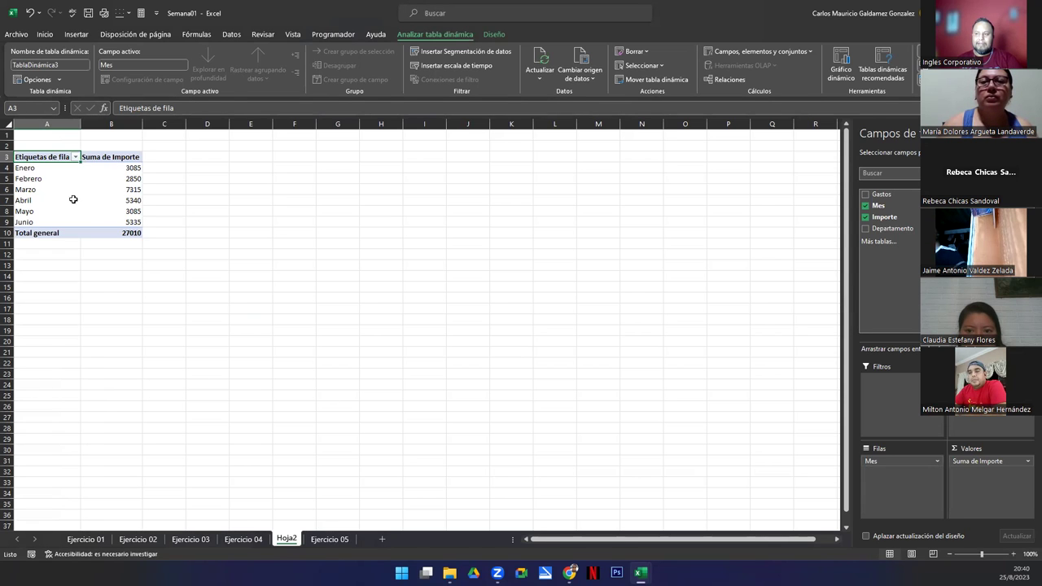
# Step: Move the monthly pivot table from Hoja2 to cell G15 of sheet Ejercicio 05, below the expense pivot table
pyautogui.click(98, 189)
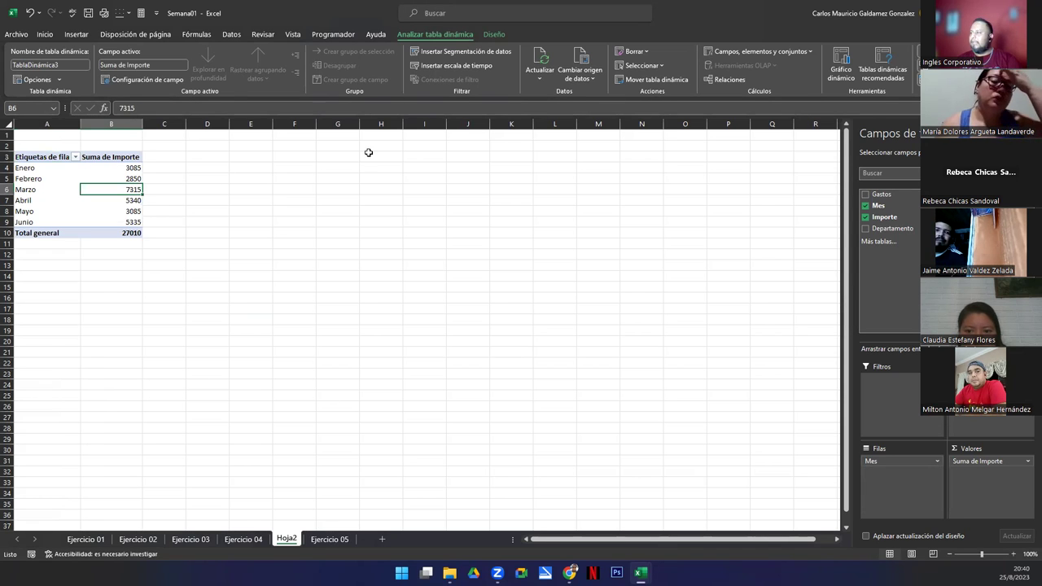
pyautogui.click(658, 80)
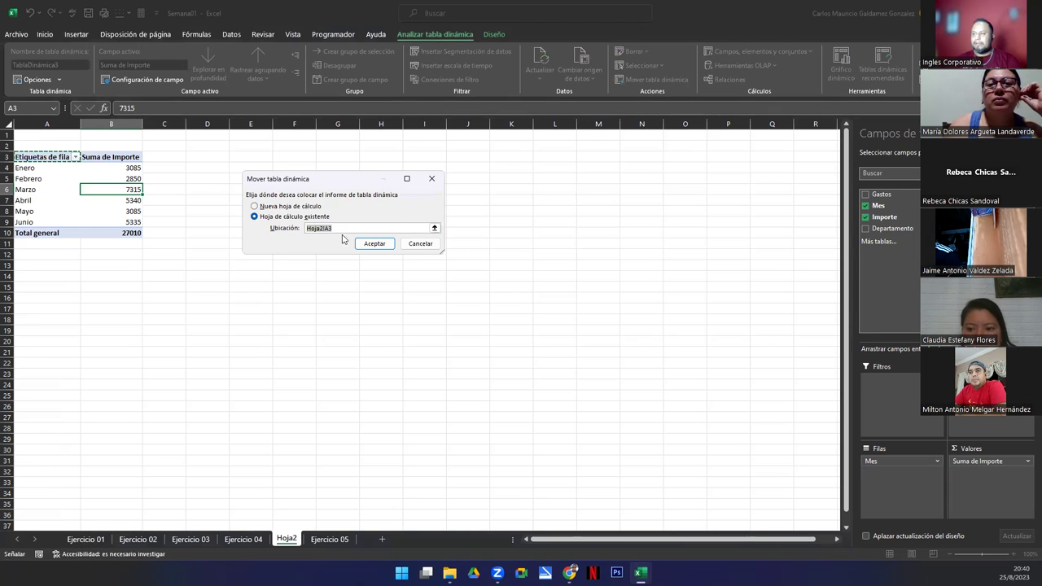
pyautogui.click(331, 539)
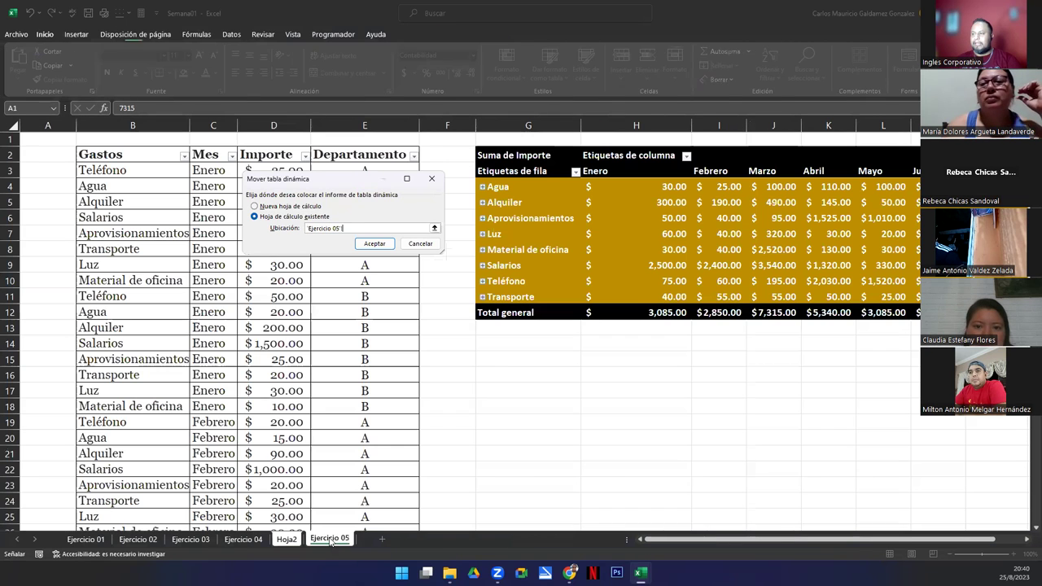
pyautogui.click(491, 359)
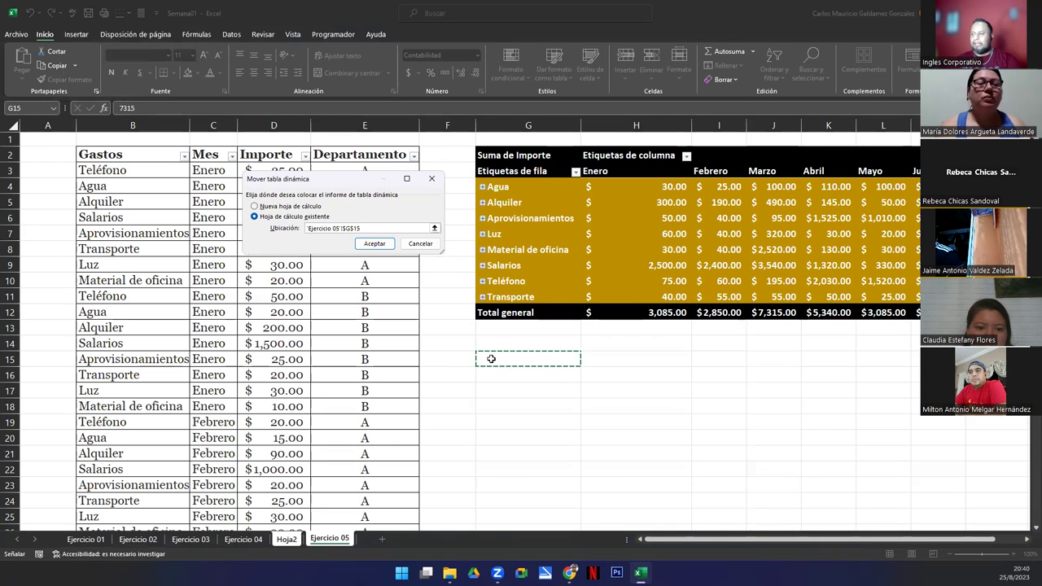
pyautogui.click(313, 231)
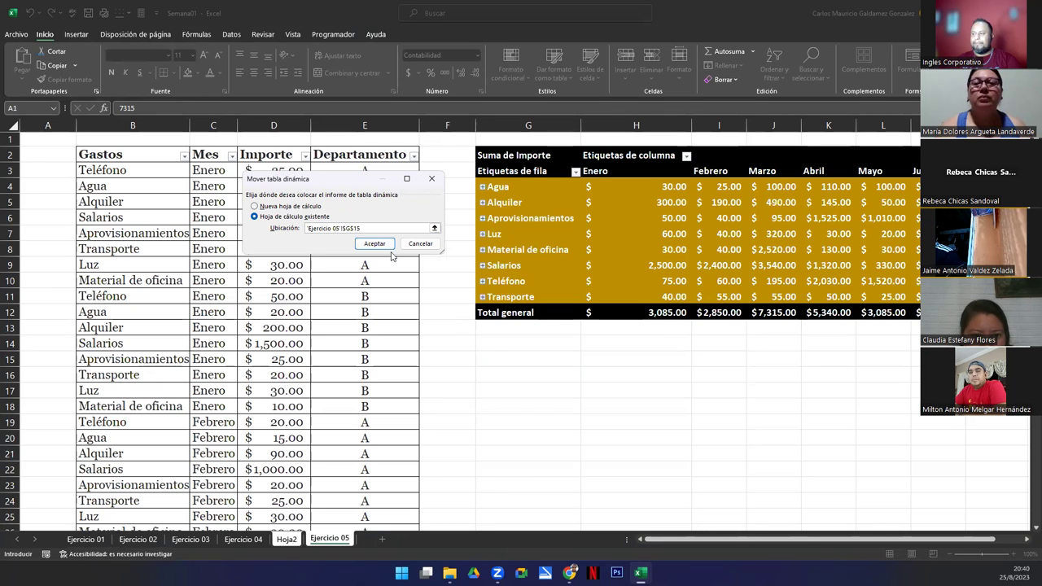
pyautogui.click(504, 355)
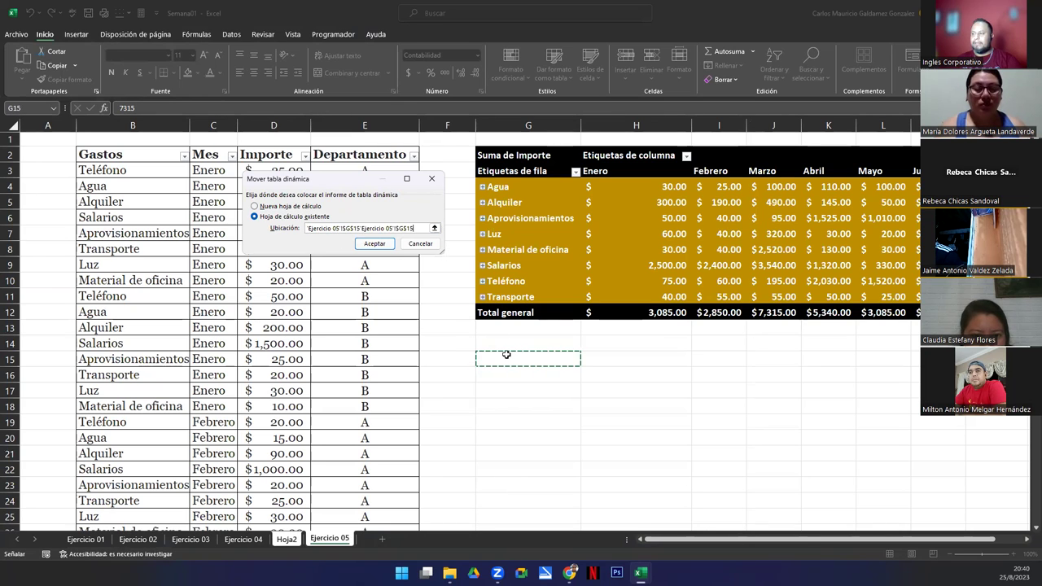
pyautogui.click(377, 245)
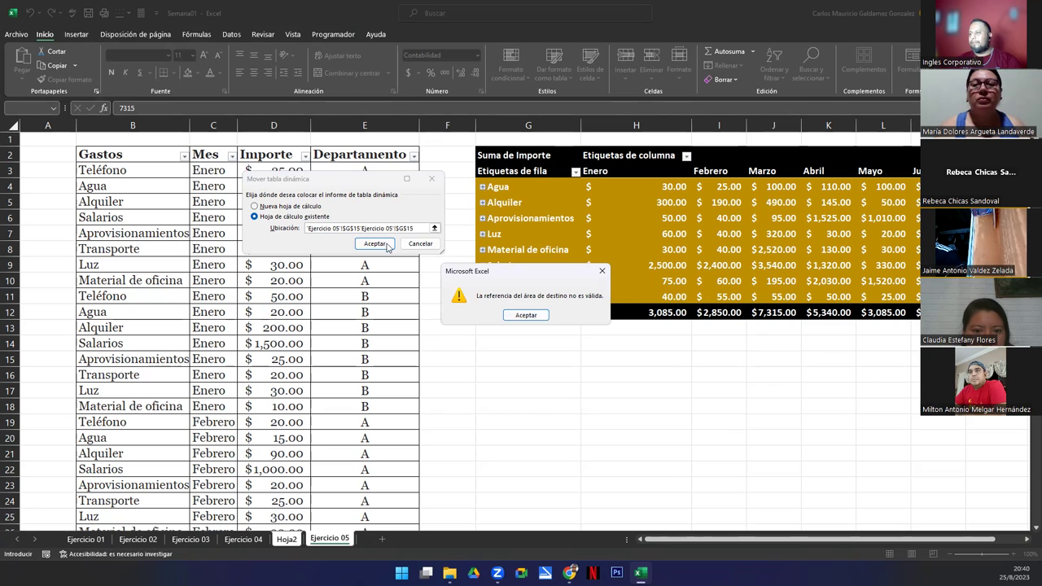
pyautogui.click(523, 316)
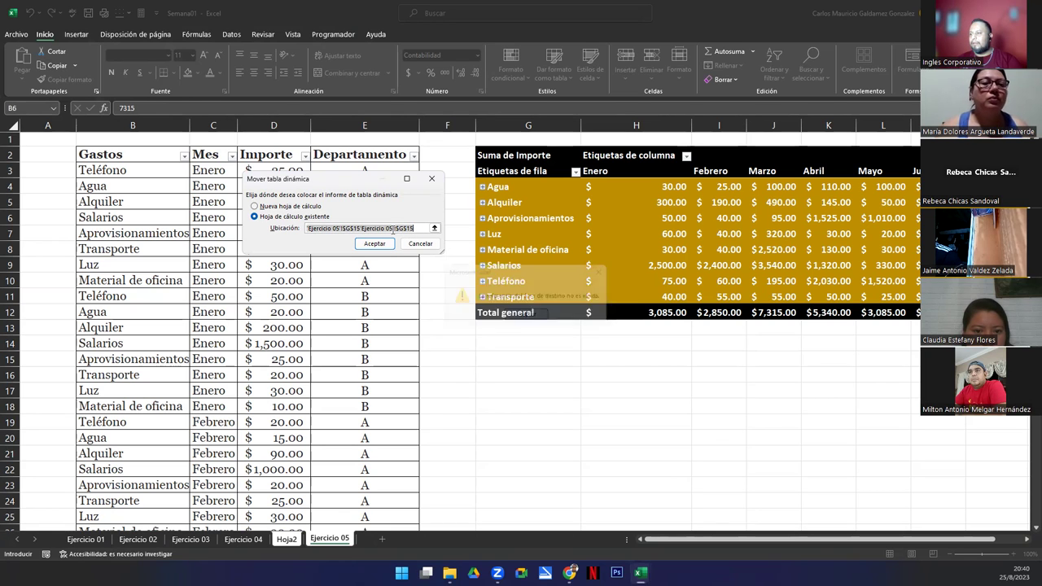
pyautogui.click(374, 244)
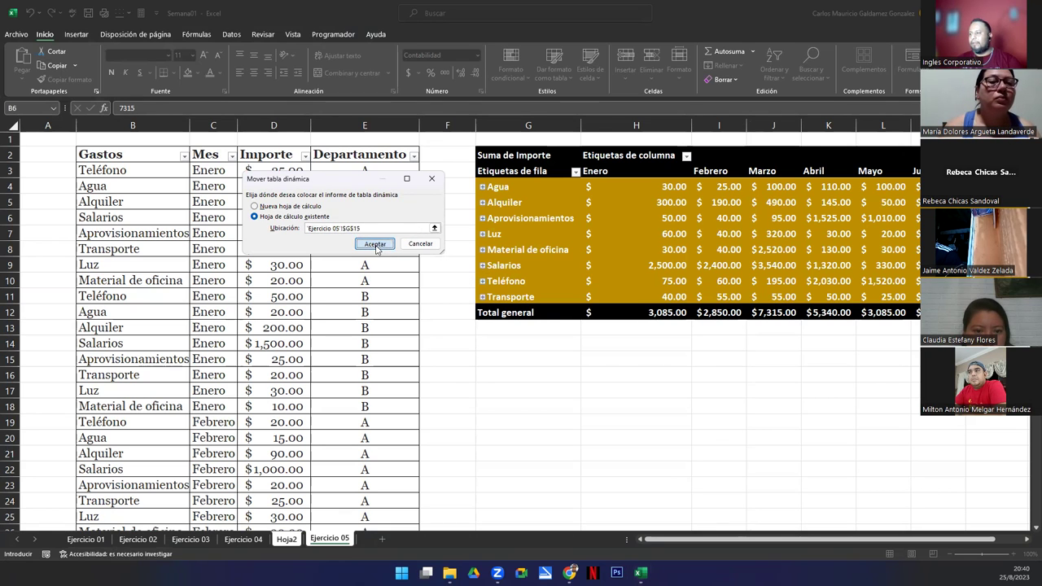
# Step: Delete the empty sheet Hoja2 from the workbook
pyautogui.click(286, 539)
pyautogui.rightClick(287, 541)
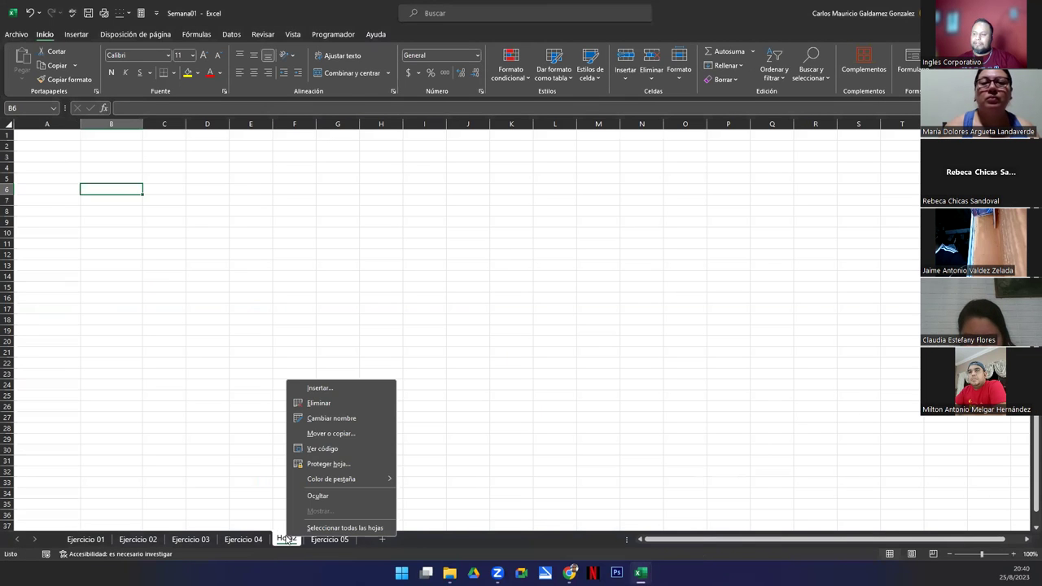
pyautogui.click(316, 403)
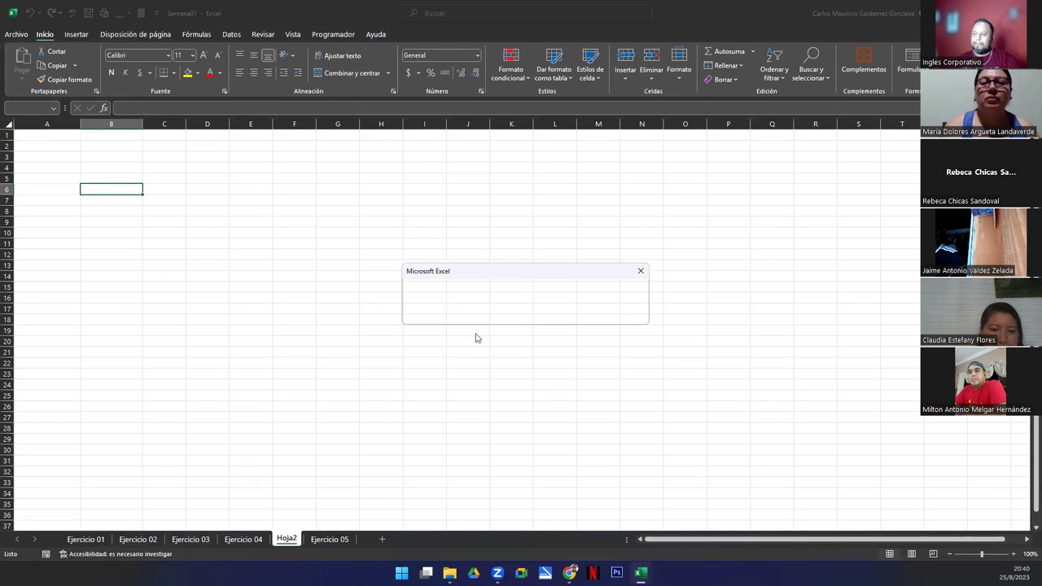
pyautogui.click(505, 315)
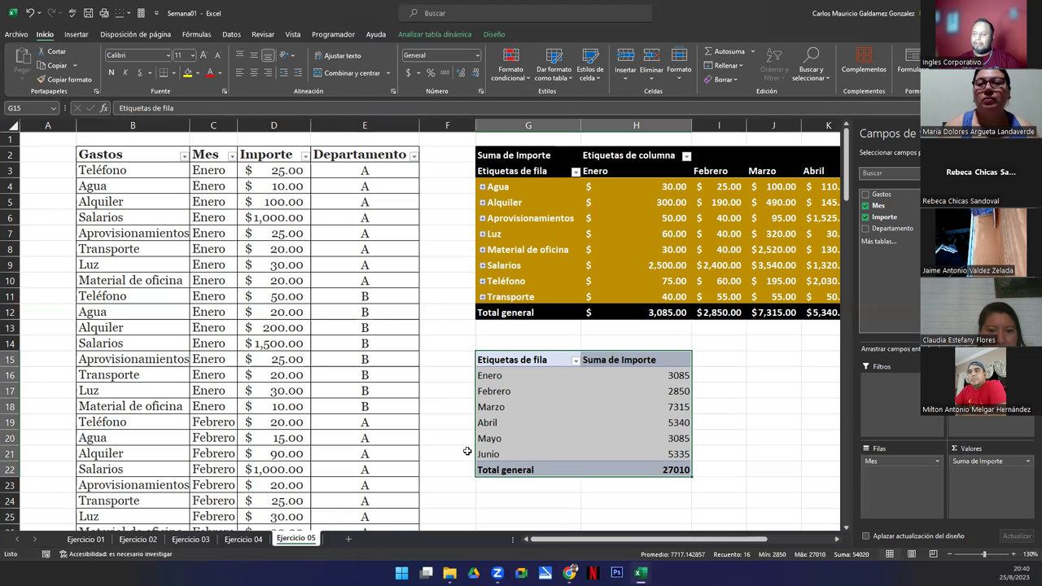
# Step: Start a recommended pivot table from empty cell G25, below the monthly pivot table
pyautogui.click(504, 407)
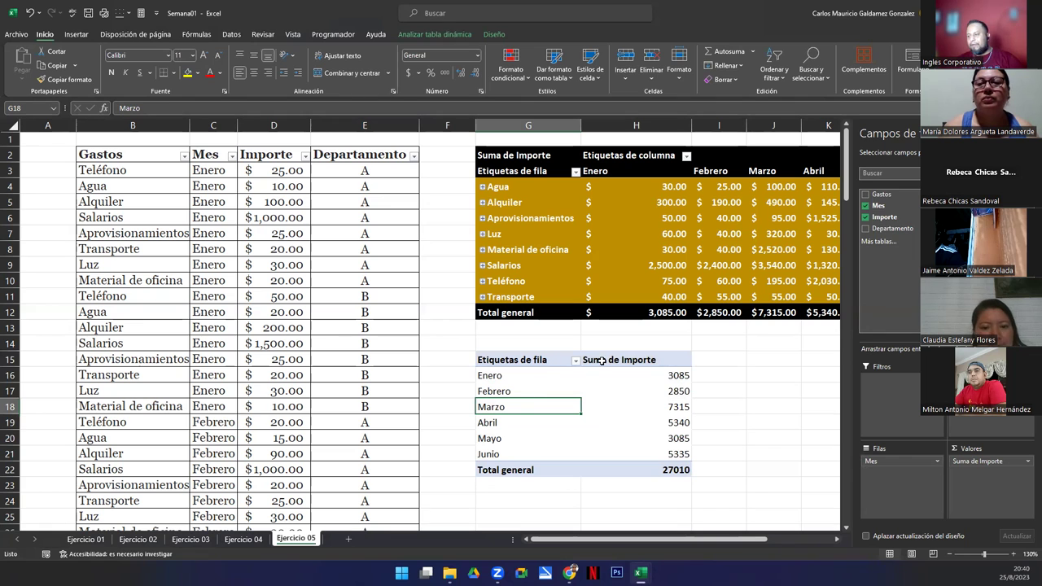
pyautogui.scroll(-1, 609, 359)
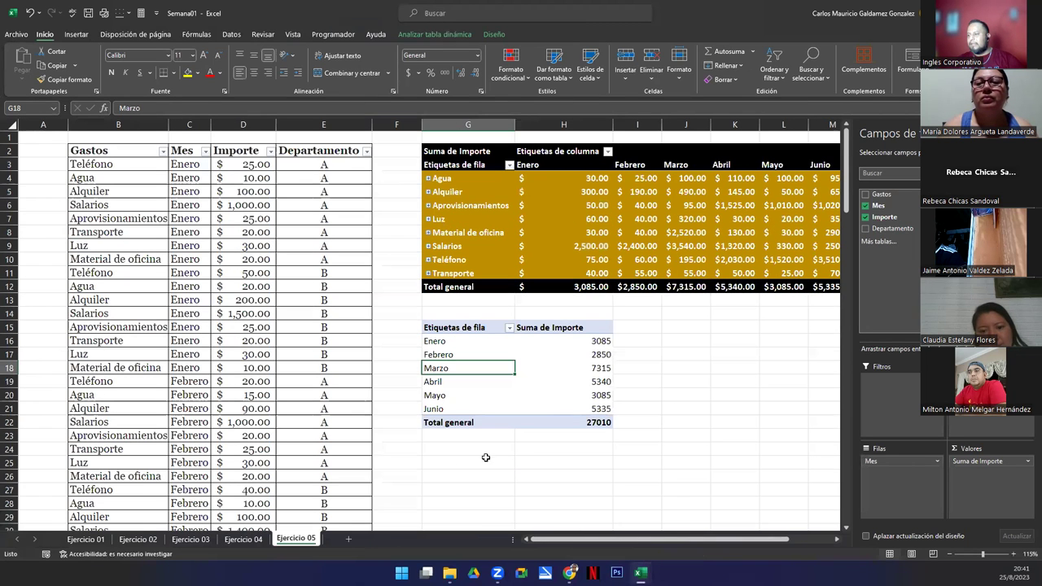
pyautogui.click(442, 466)
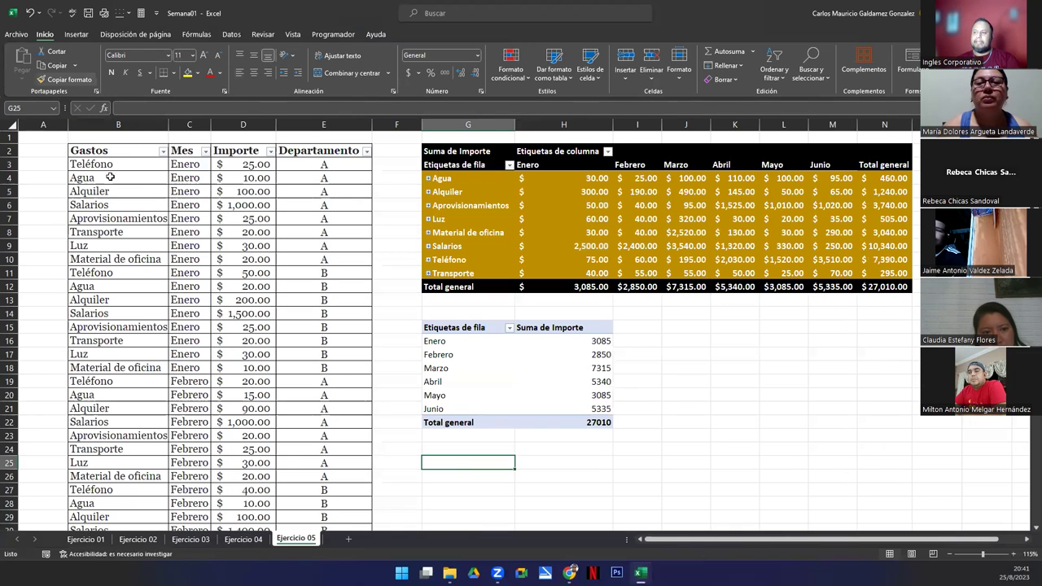
pyautogui.click(76, 36)
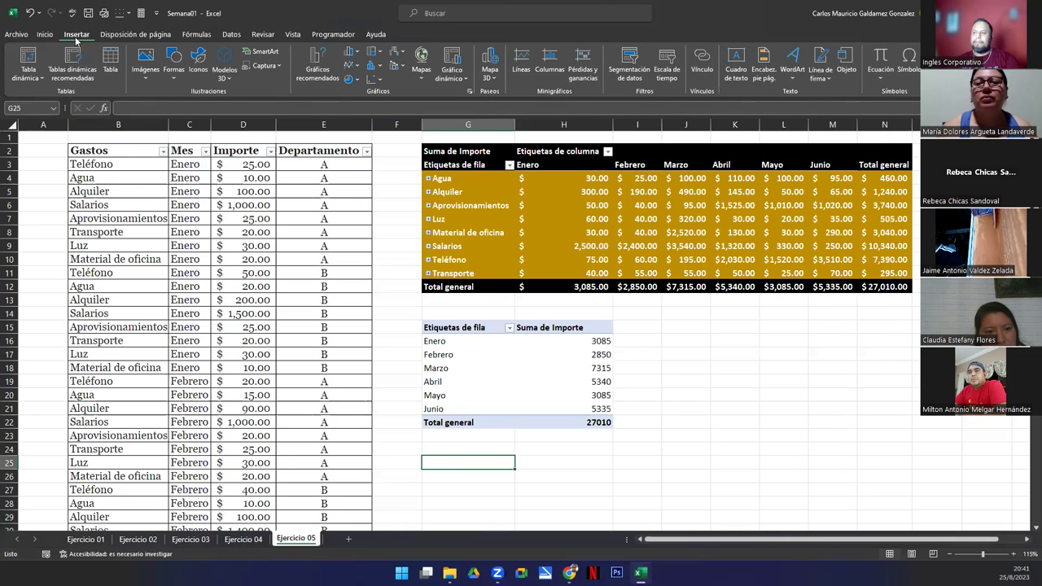
pyautogui.click(71, 57)
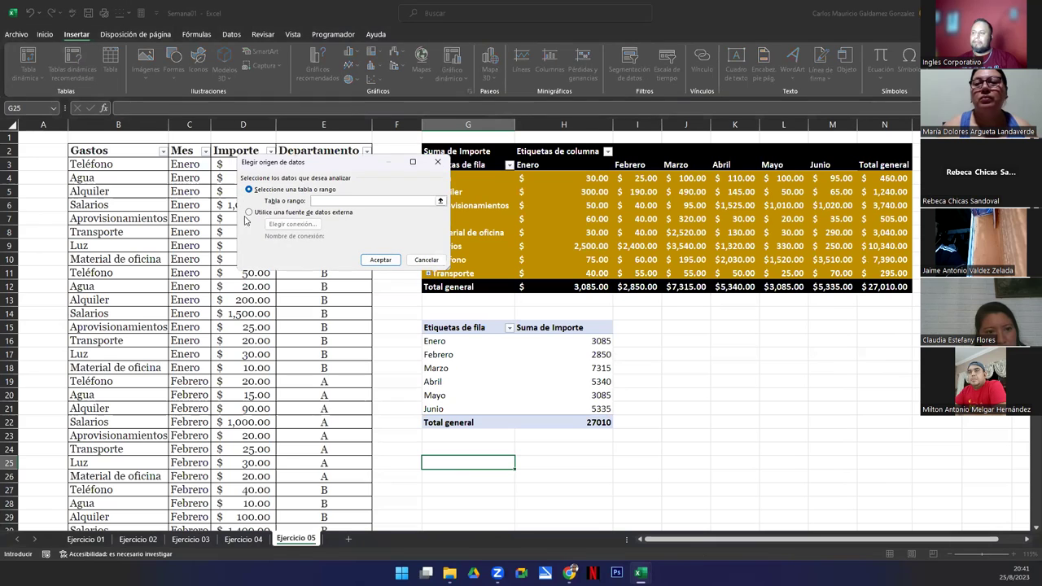
# Step: Try to use only cell C13 as the data source for the recommended pivot tables
pyautogui.click(180, 300)
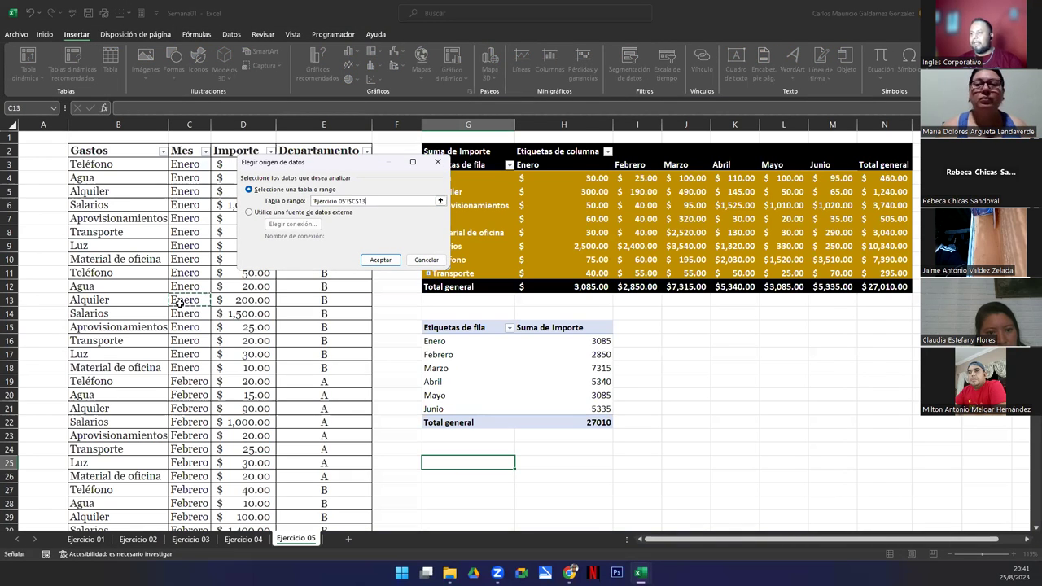
pyautogui.click(375, 263)
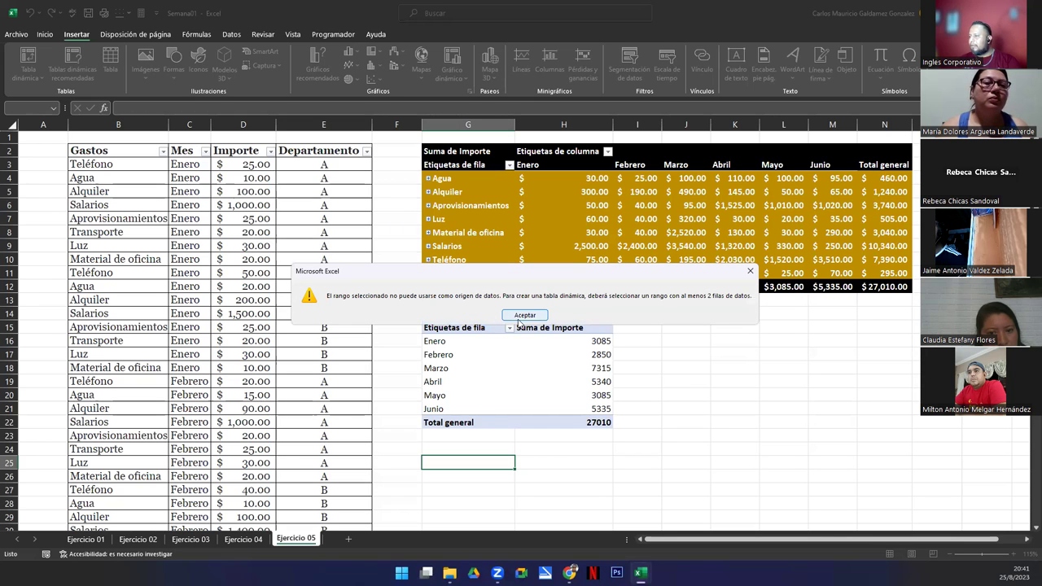
pyautogui.click(524, 316)
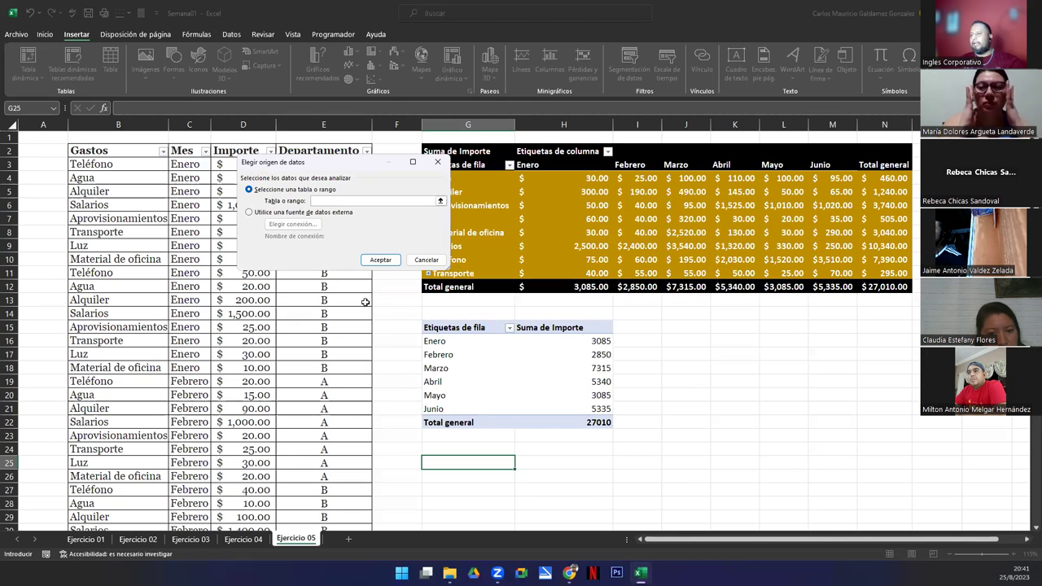
# Step: Set all data rows of the source expense table, Tabla4, as the data source for the recommended pivot tables
pyautogui.click(440, 201)
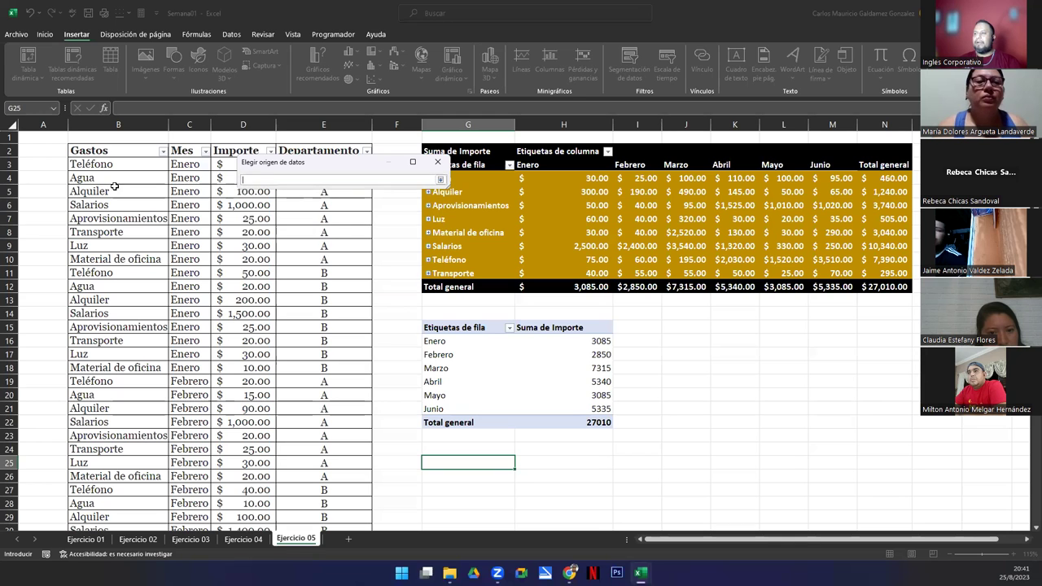
pyautogui.click(75, 163)
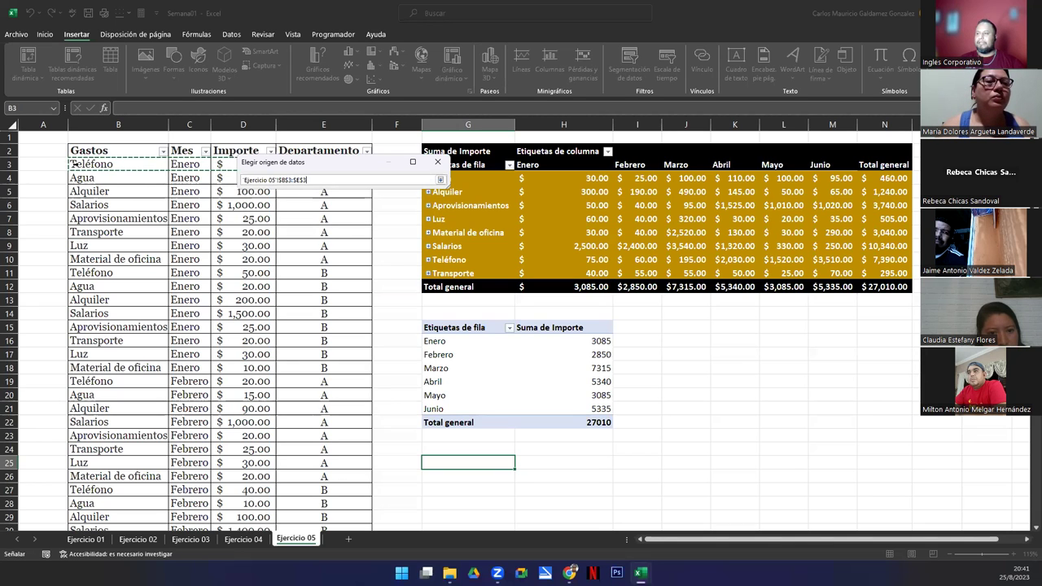
pyautogui.hotkey('ctrl', 'shift', 'Down')
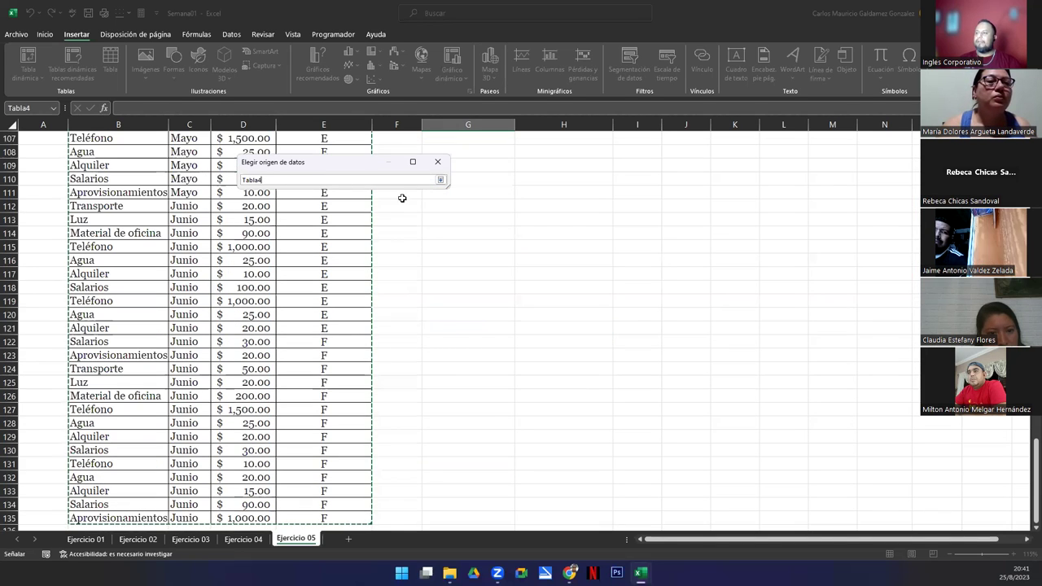
pyautogui.click(439, 179)
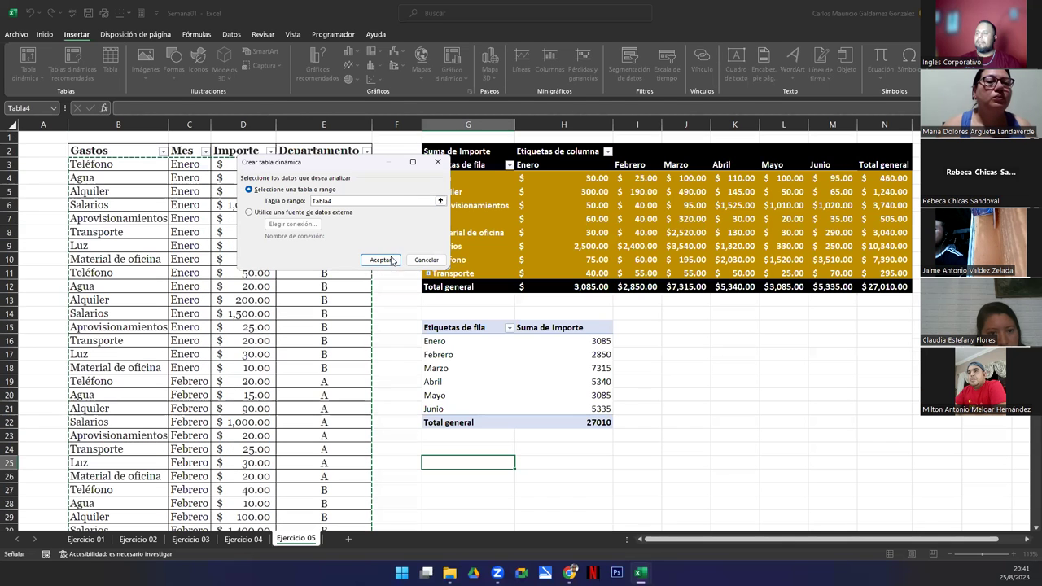
pyautogui.click(382, 260)
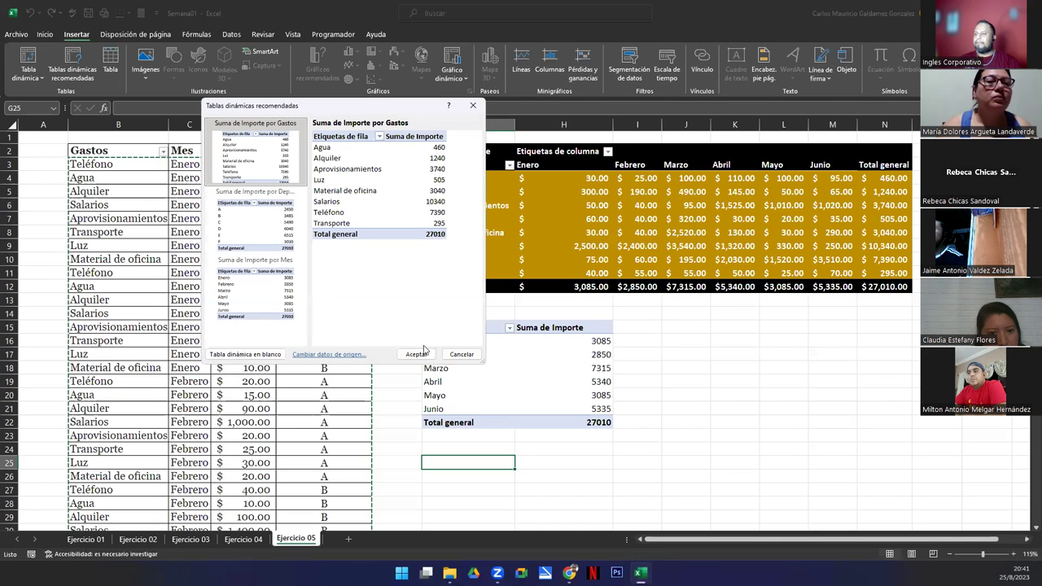
# Step: Insert the recommended pivot table Suma de Importe por Gastos after previewing Suma de Importe por Mes
pyautogui.click(230, 304)
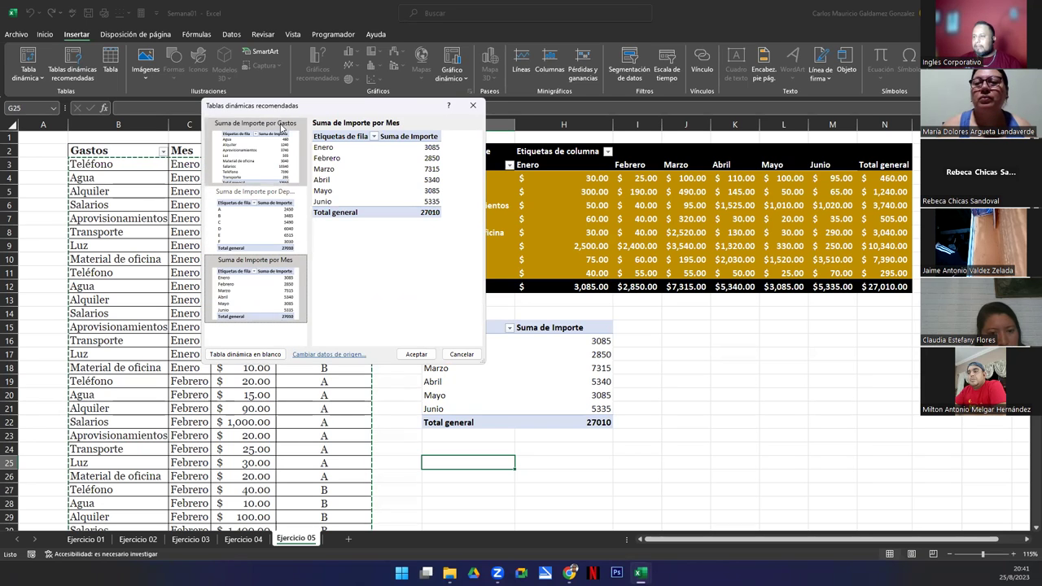
pyautogui.moveTo(278, 111); pyautogui.dragTo(696, 176)
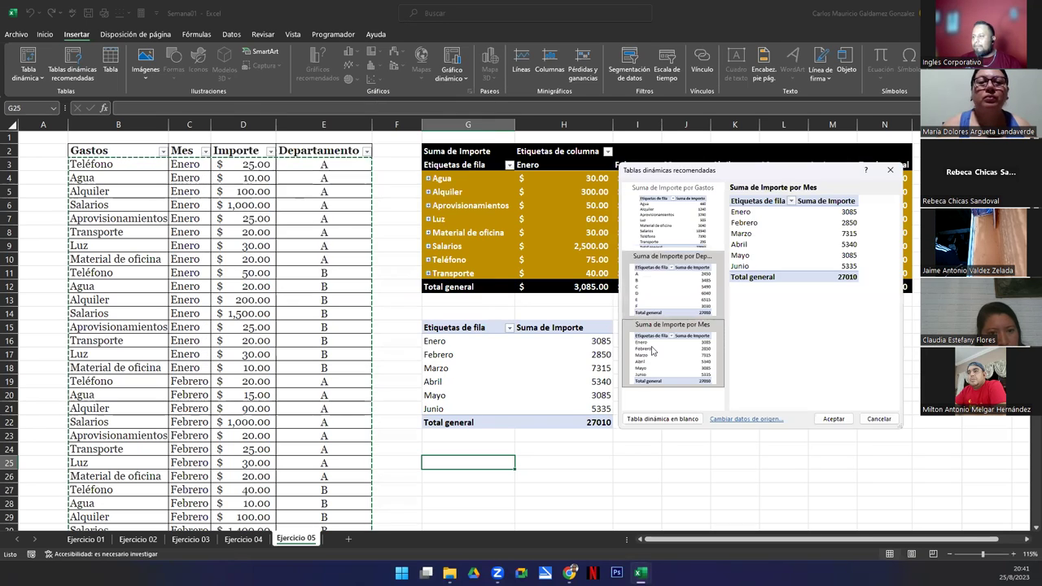
pyautogui.click(665, 246)
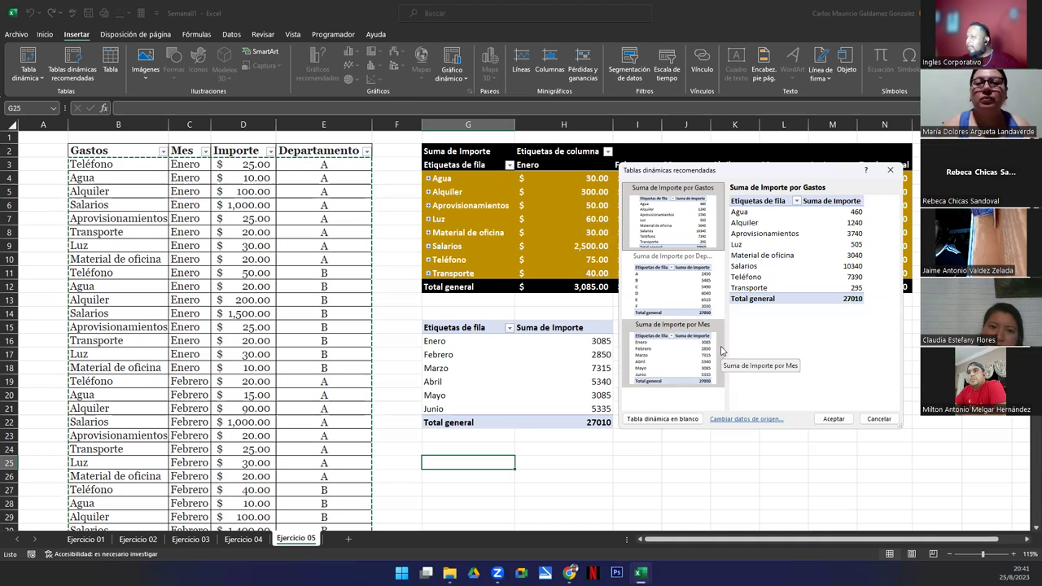
pyautogui.click(823, 422)
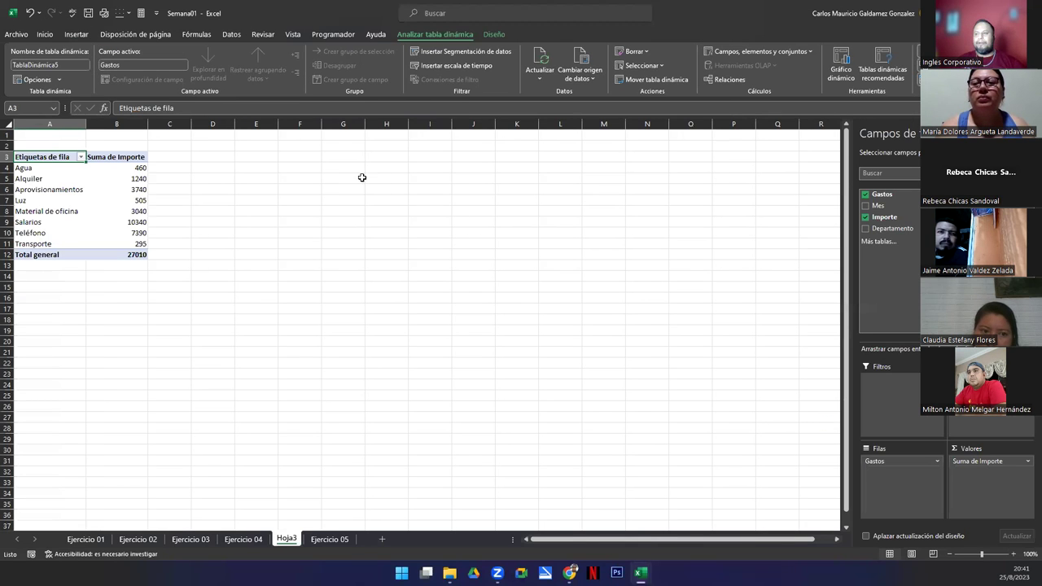
# Step: Move the new expense pivot table to the existing sheet Ejercicio 05 at cell G26, below the monthly pivot table
pyautogui.click(112, 188)
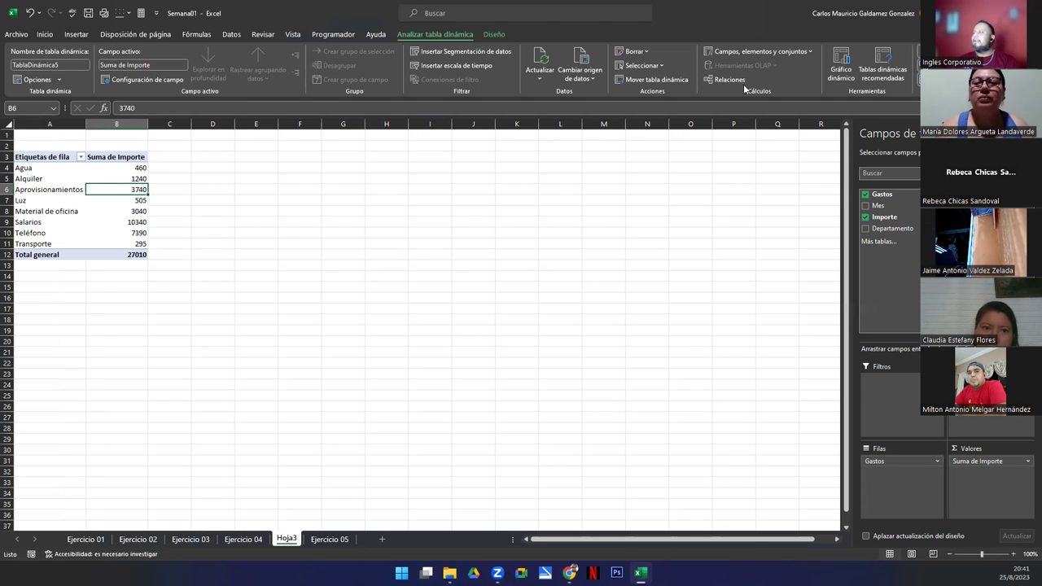
pyautogui.click(652, 80)
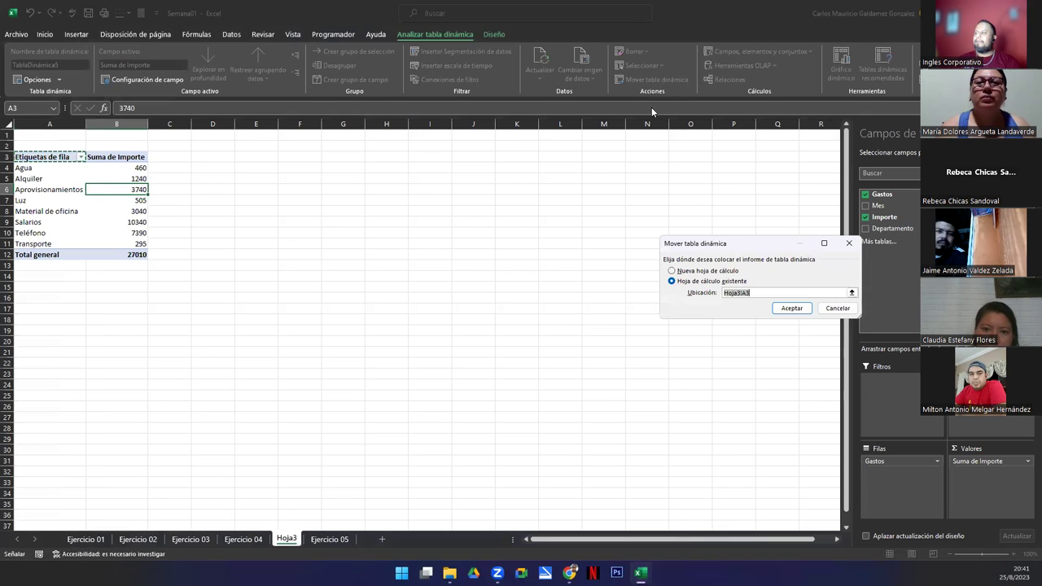
pyautogui.click(326, 539)
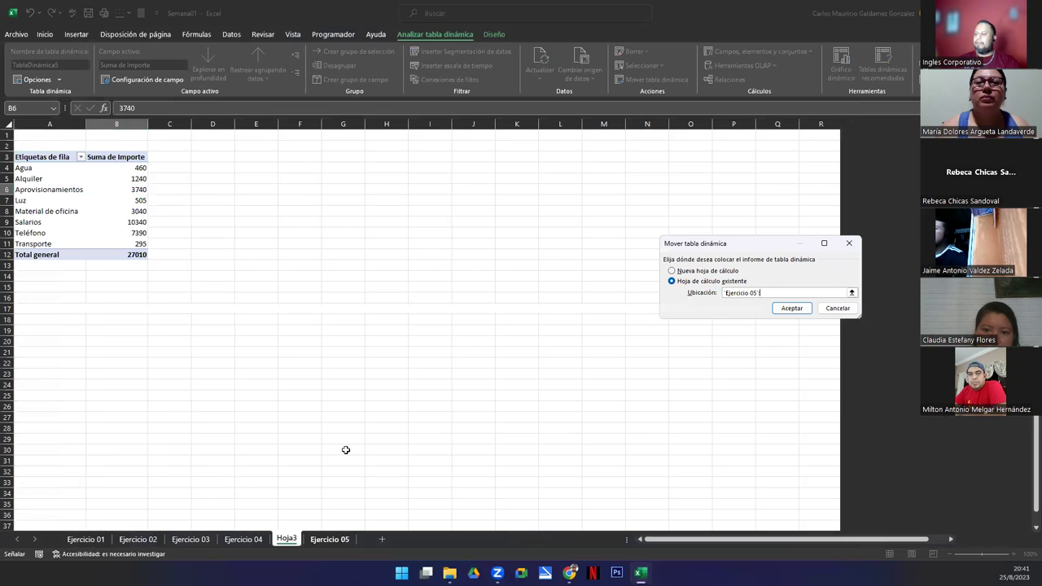
pyautogui.click(791, 307)
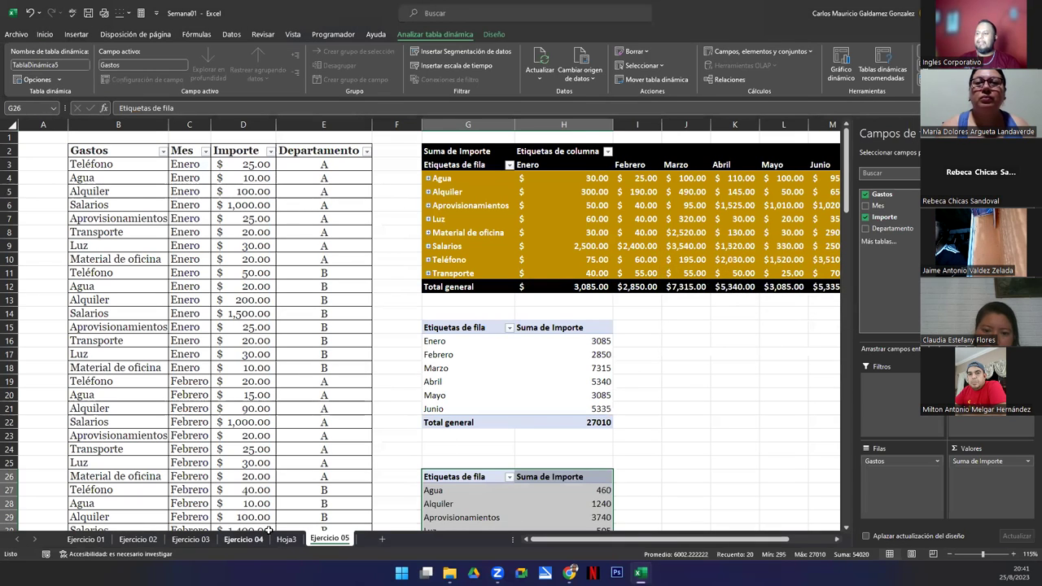
# Step: Delete the empty sheet Hoja3 from the workbook
pyautogui.click(285, 538)
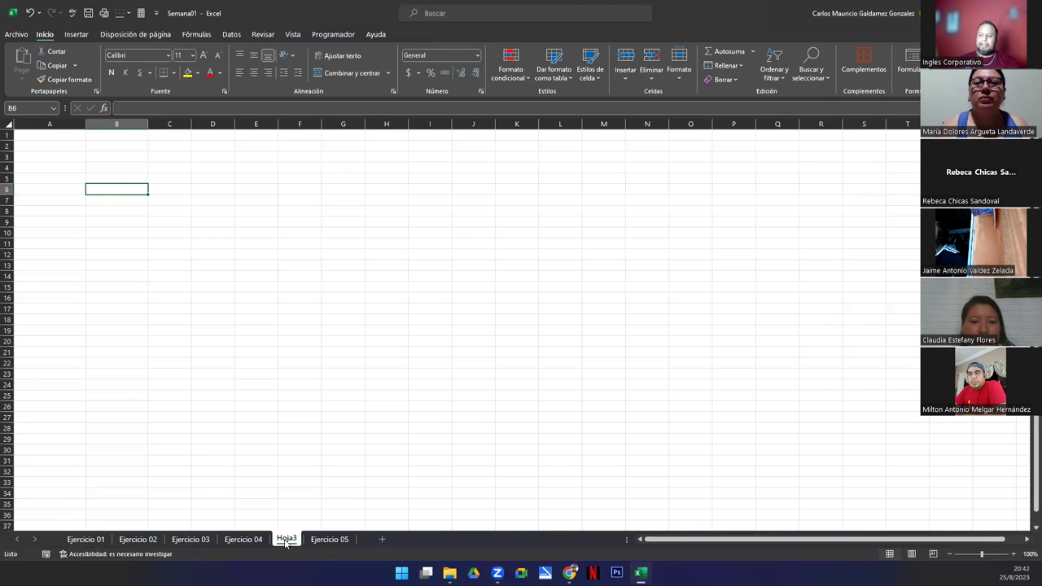
pyautogui.rightClick(284, 539)
pyautogui.click(319, 406)
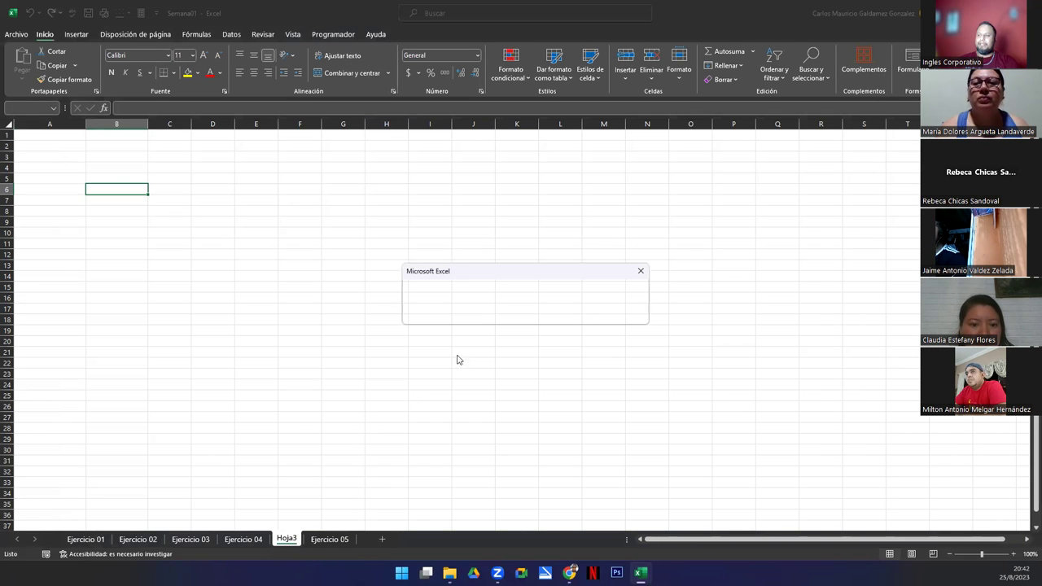
pyautogui.click(496, 315)
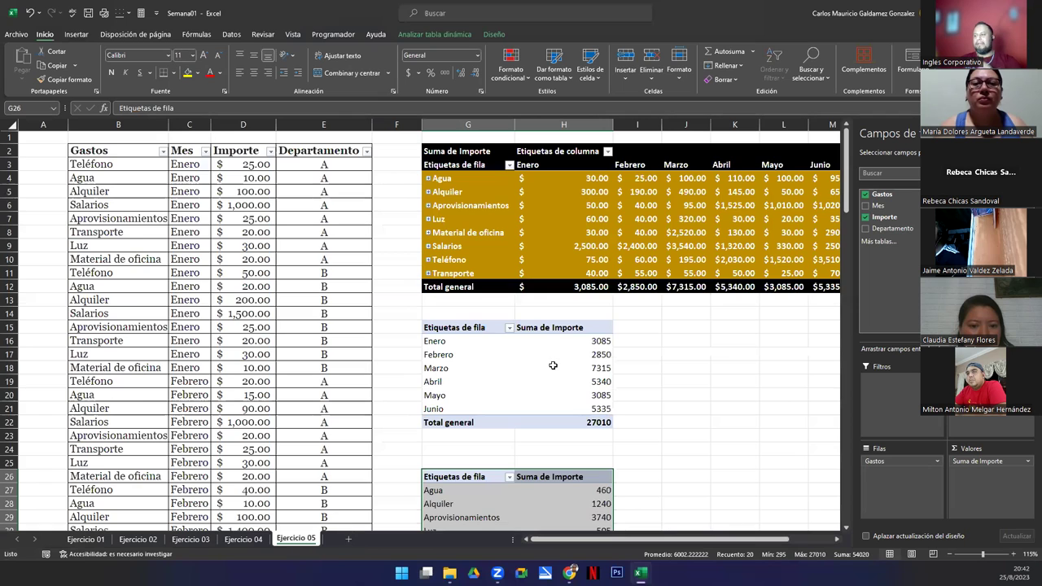
# Step: Review the month labels and the expense labels of the two recommended pivot tables on Ejercicio 05
pyautogui.scroll(-5, 553, 365)
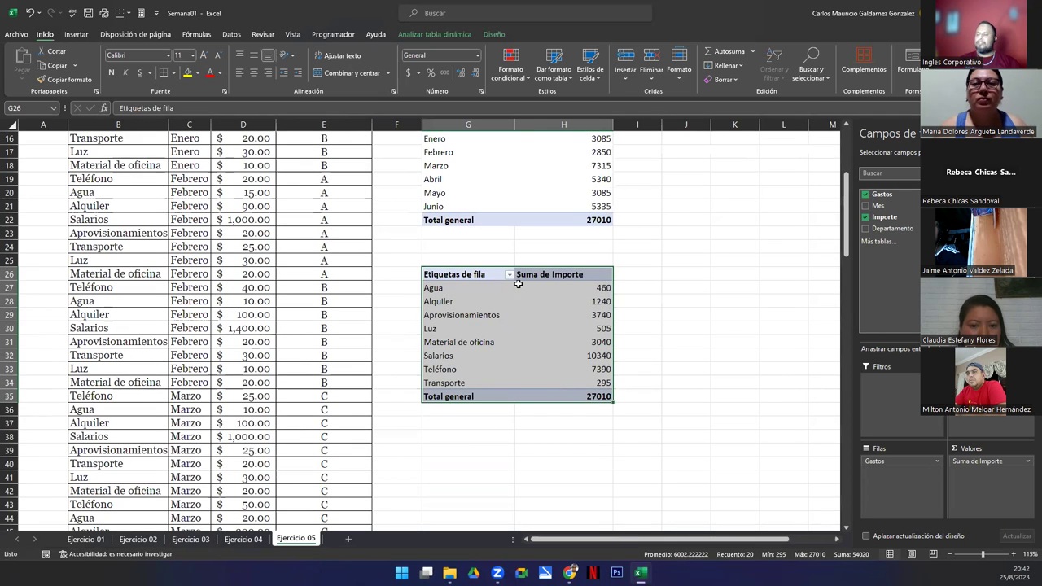
pyautogui.scroll(5, 537, 325)
pyautogui.moveTo(470, 345); pyautogui.dragTo(472, 409)
pyautogui.scroll(-4, 475, 410)
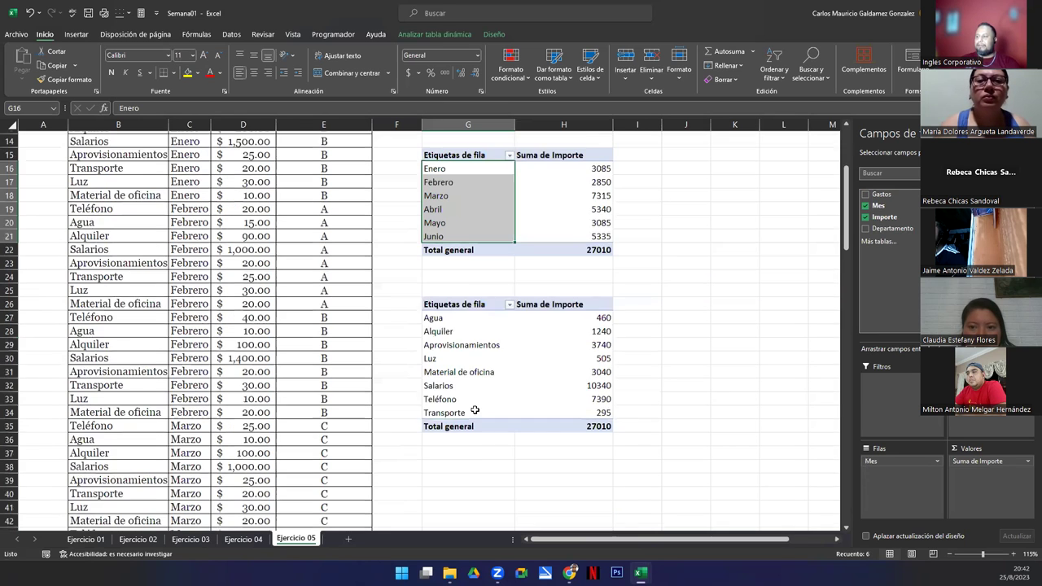
pyautogui.moveTo(459, 289); pyautogui.dragTo(460, 384)
pyautogui.scroll(5, 578, 436)
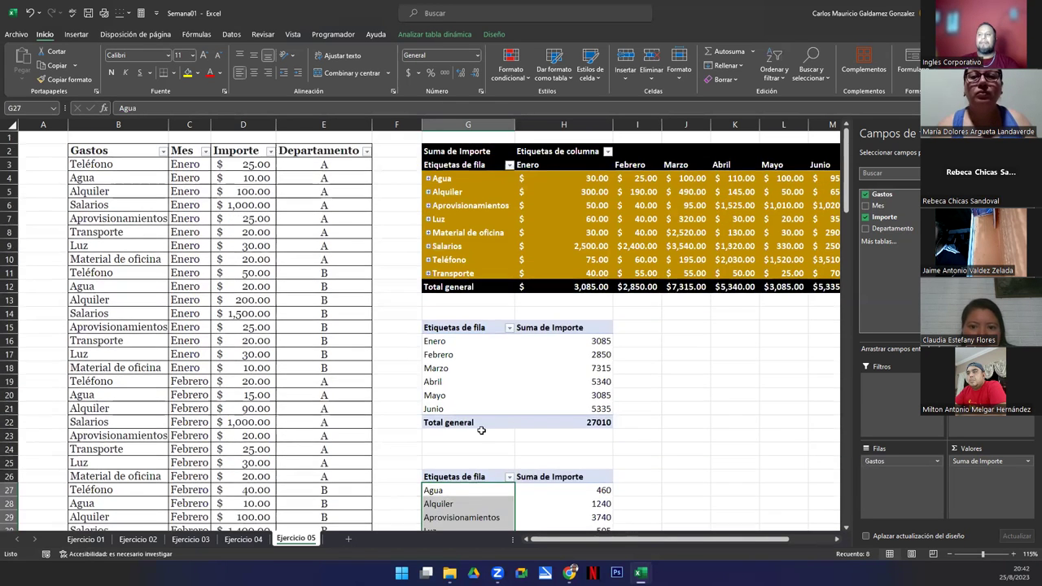
# Step: Apply the dollar accounting format to the Suma de Importe values and totals of both recommended pivot tables, H16:H22 and H27:H35
pyautogui.scroll(-5, 580, 438)
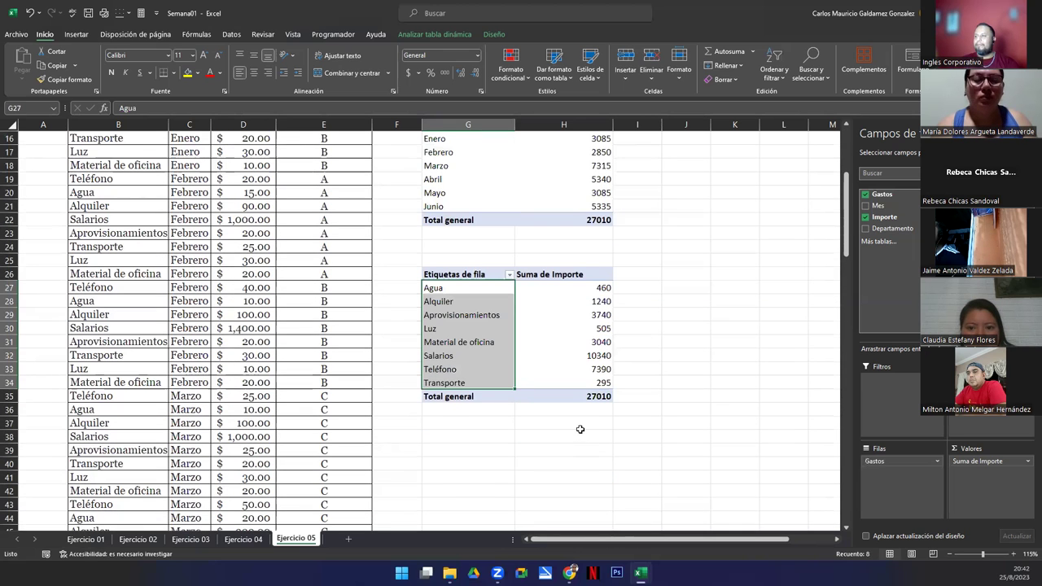
pyautogui.moveTo(586, 396); pyautogui.dragTo(557, 422)
pyautogui.scroll(5, 609, 328)
pyautogui.click(407, 73)
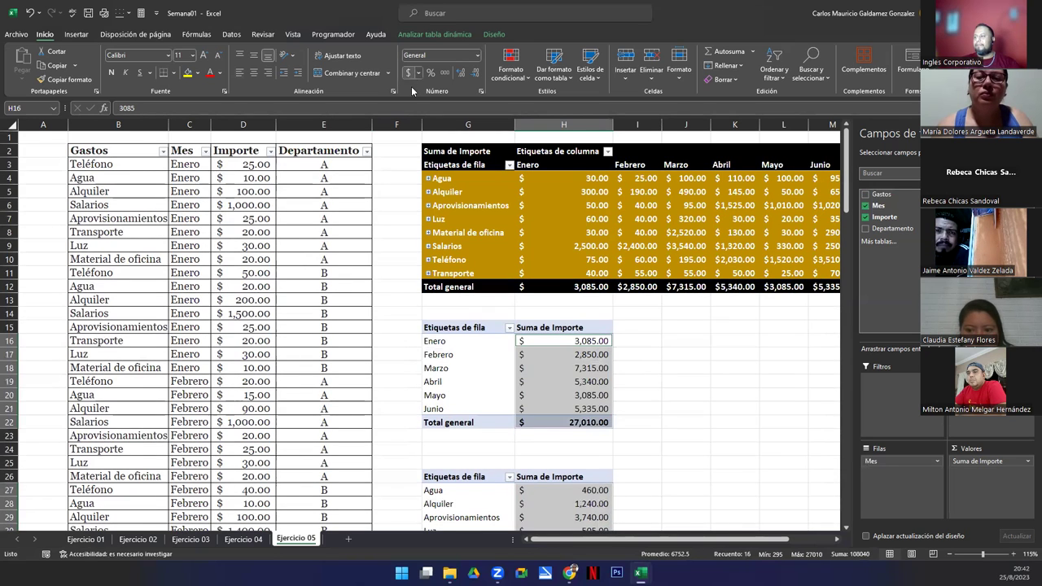
pyautogui.click(564, 435)
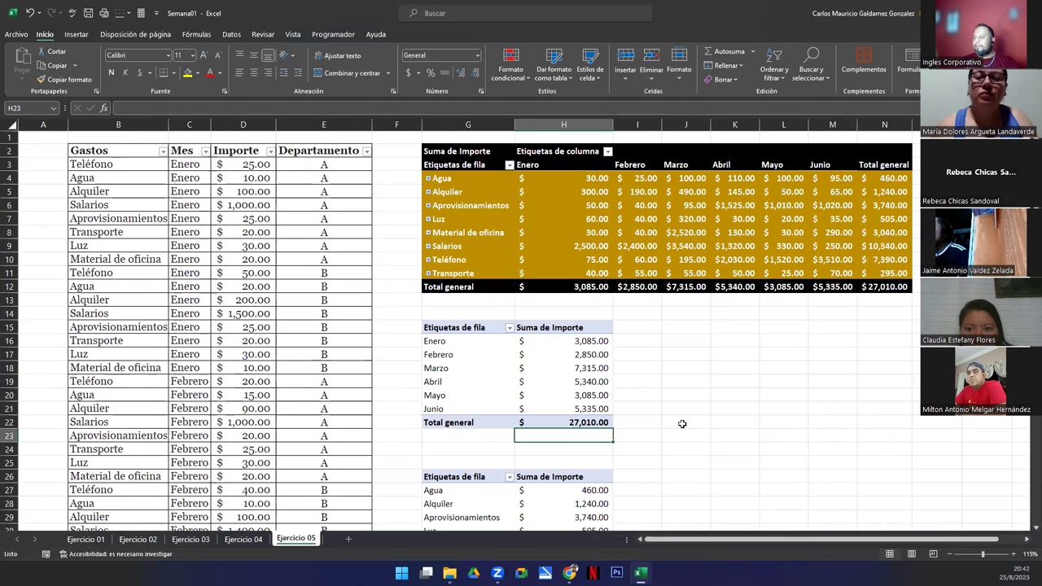
# Step: Examine both recommended pivot tables and the source table, view the image of the Tabla dinámica command, and close that image
pyautogui.click(655, 397)
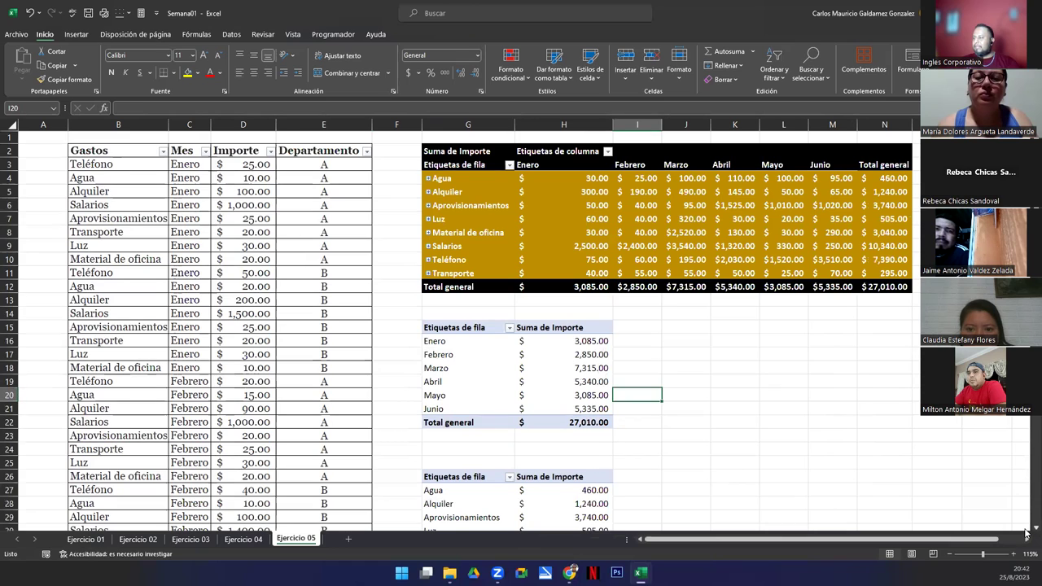
pyautogui.scroll(-3, 1025, 531)
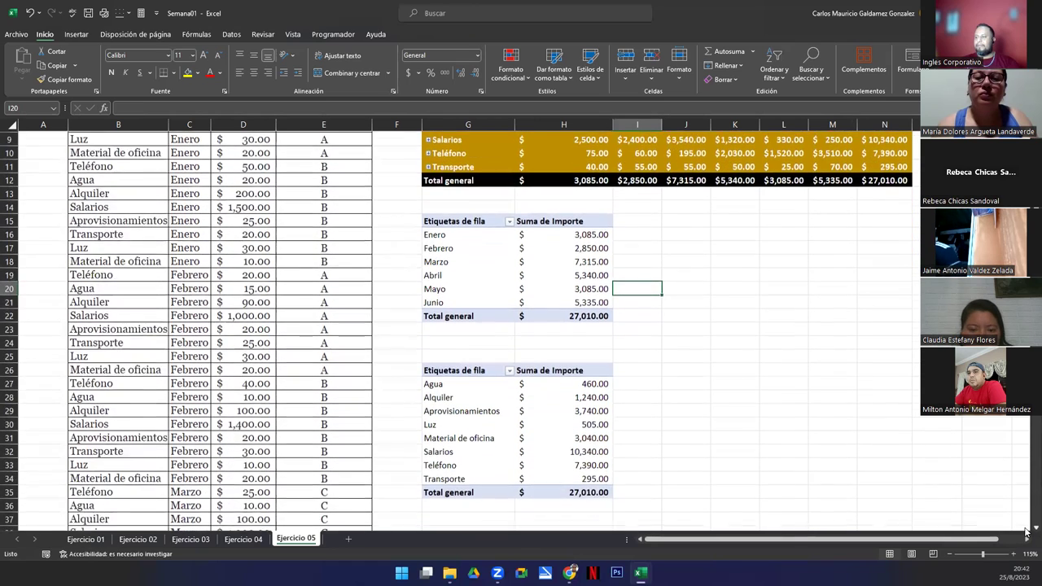
pyautogui.click(455, 252)
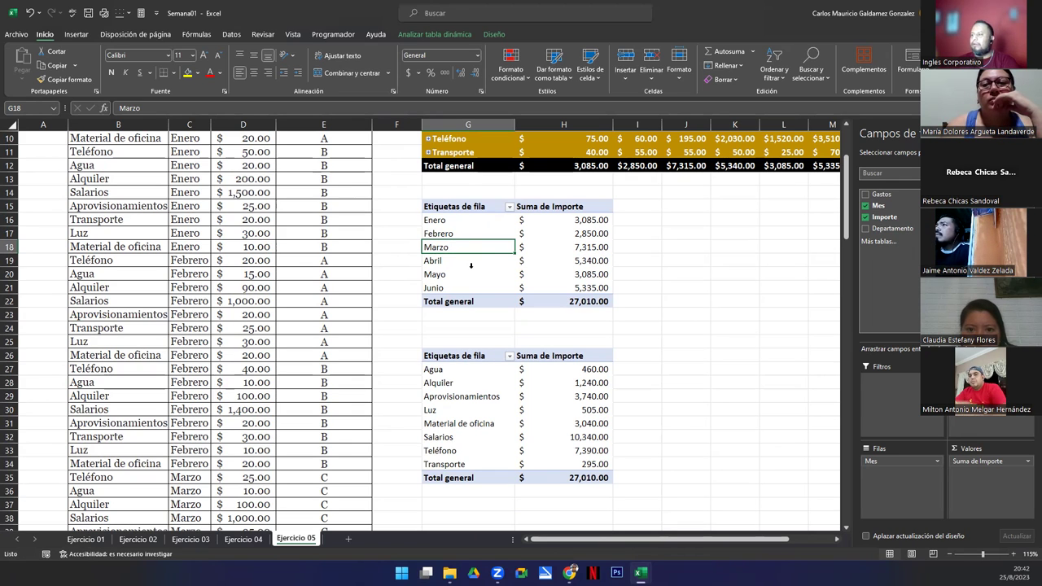
pyautogui.click(454, 252)
pyautogui.click(471, 248)
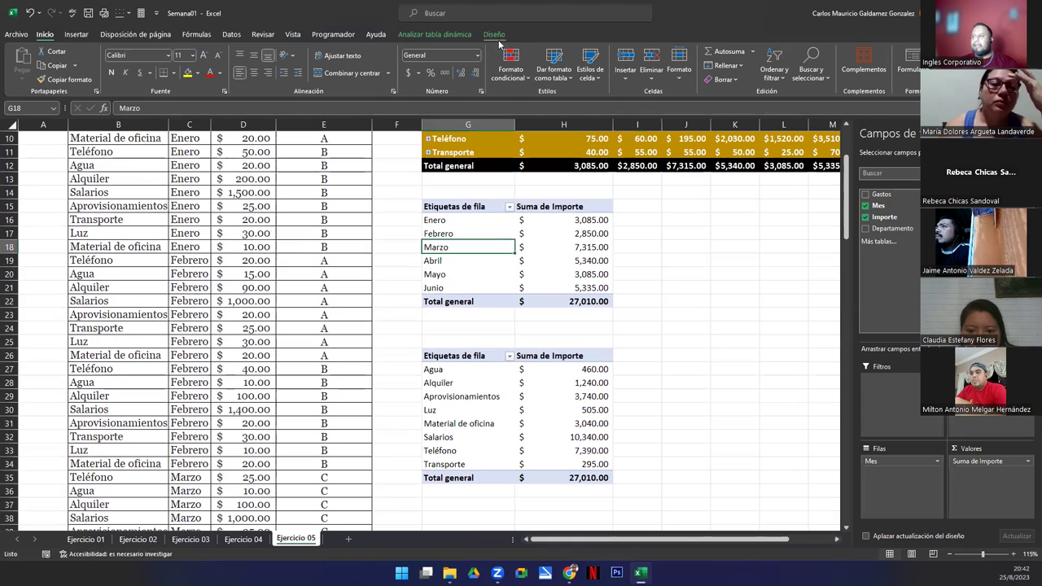
pyautogui.click(413, 38)
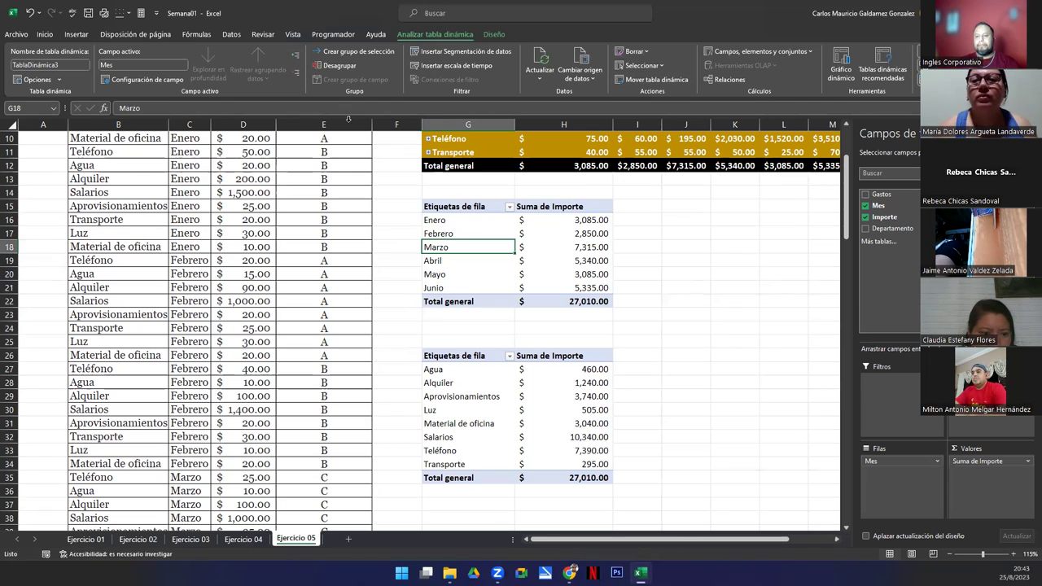
pyautogui.click(311, 284)
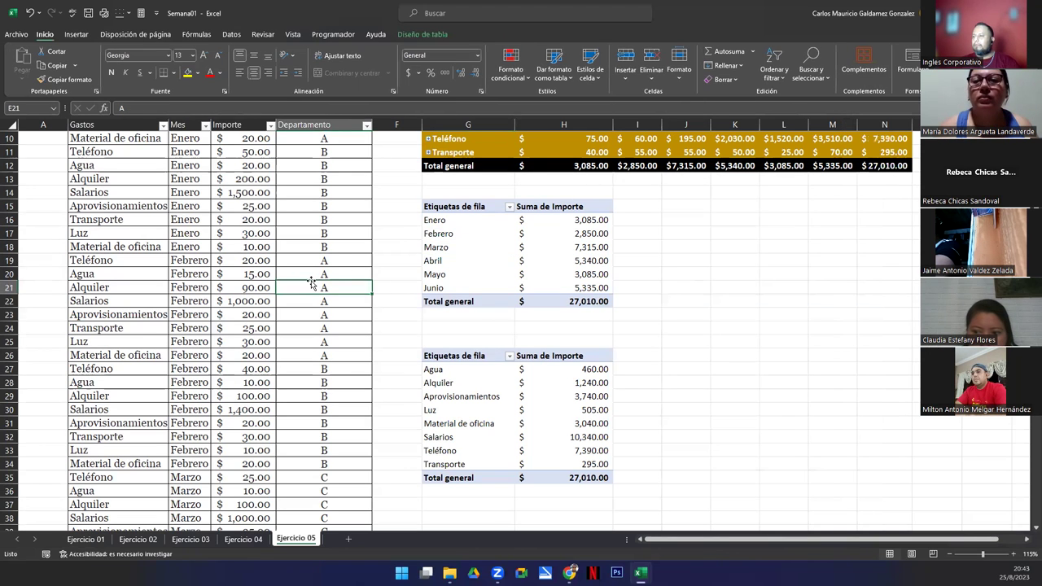
pyautogui.scroll(3, 520, 329)
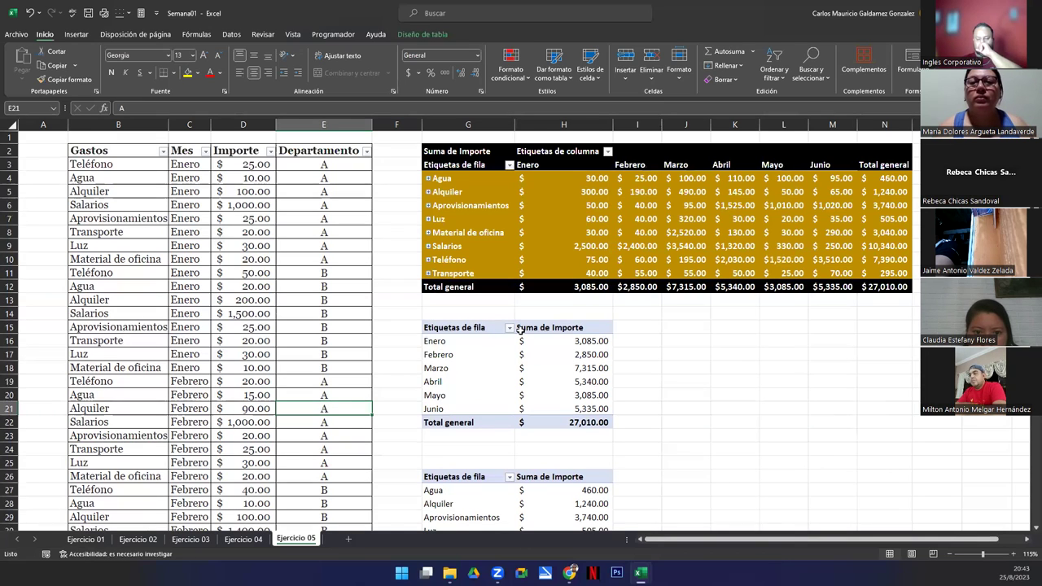
pyautogui.click(448, 340)
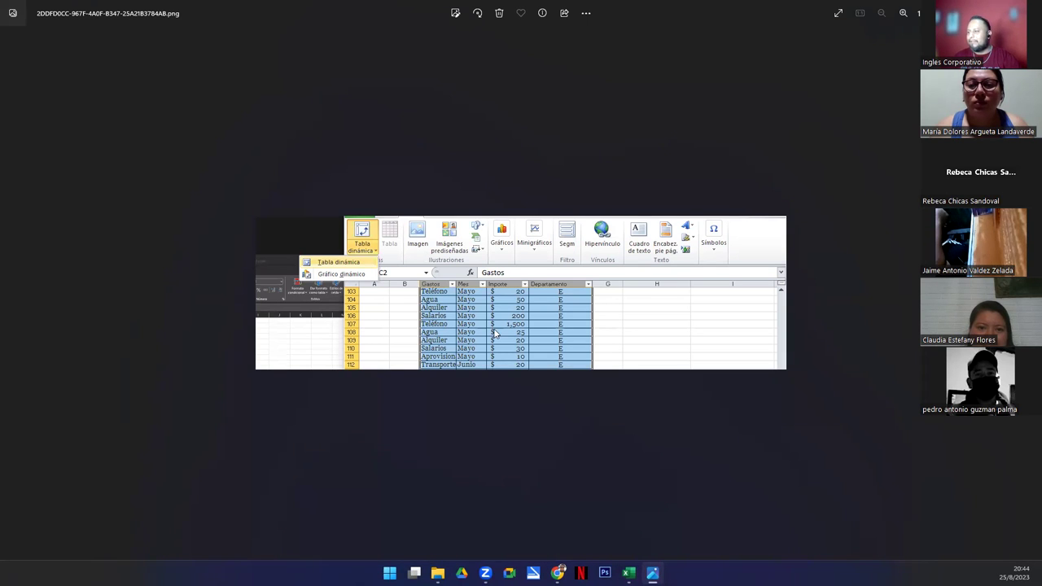
pyautogui.hotkey('alt', 'F4')
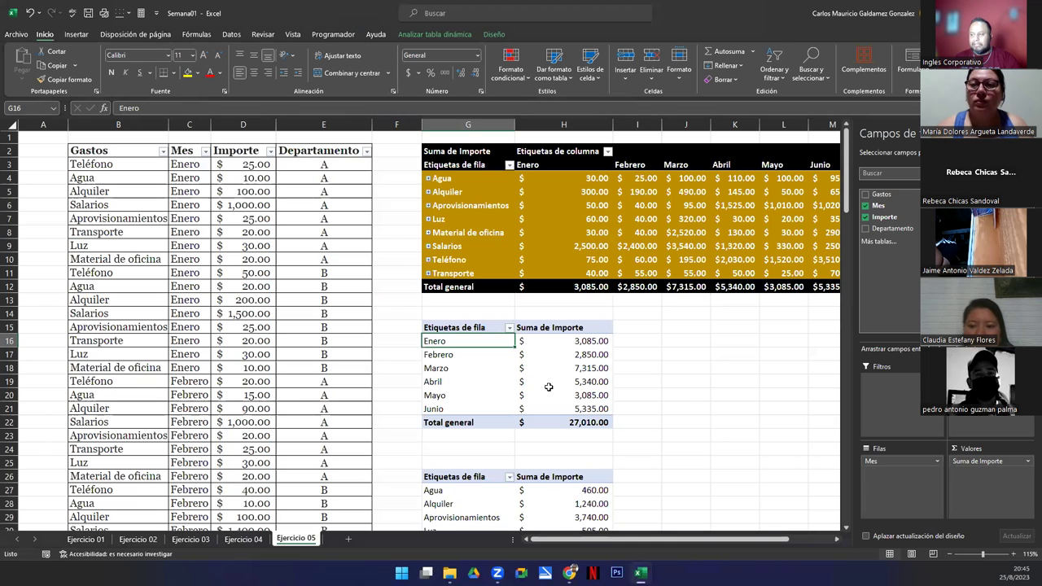
# Step: Take a screen snip of the monthly pivot table with its field pane showing, starting just above row 15
pyautogui.click(847, 530)
pyautogui.click(846, 530)
pyautogui.click(846, 529)
pyautogui.scroll(-1, 847, 530)
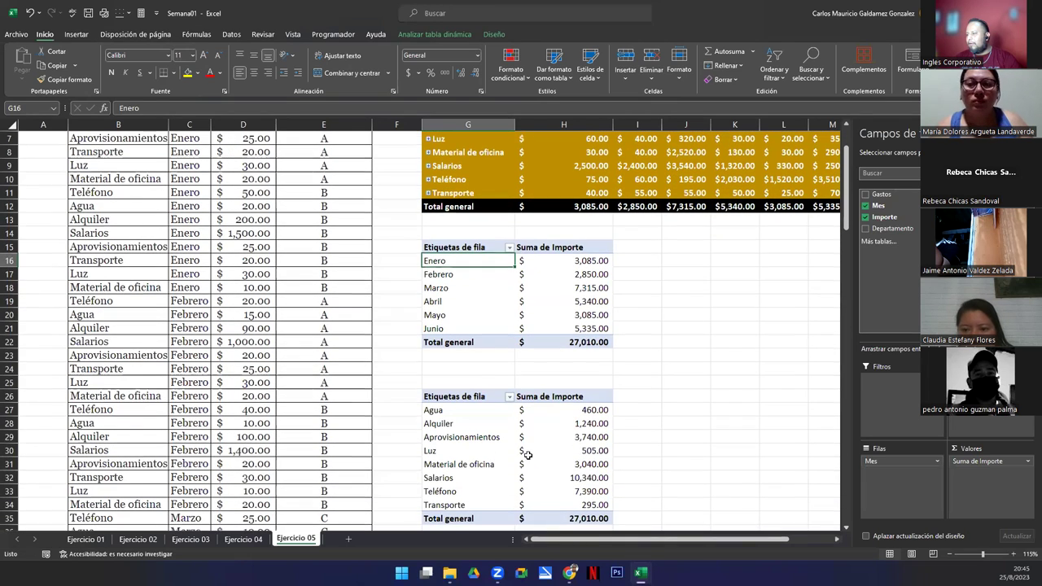
pyautogui.click(526, 452)
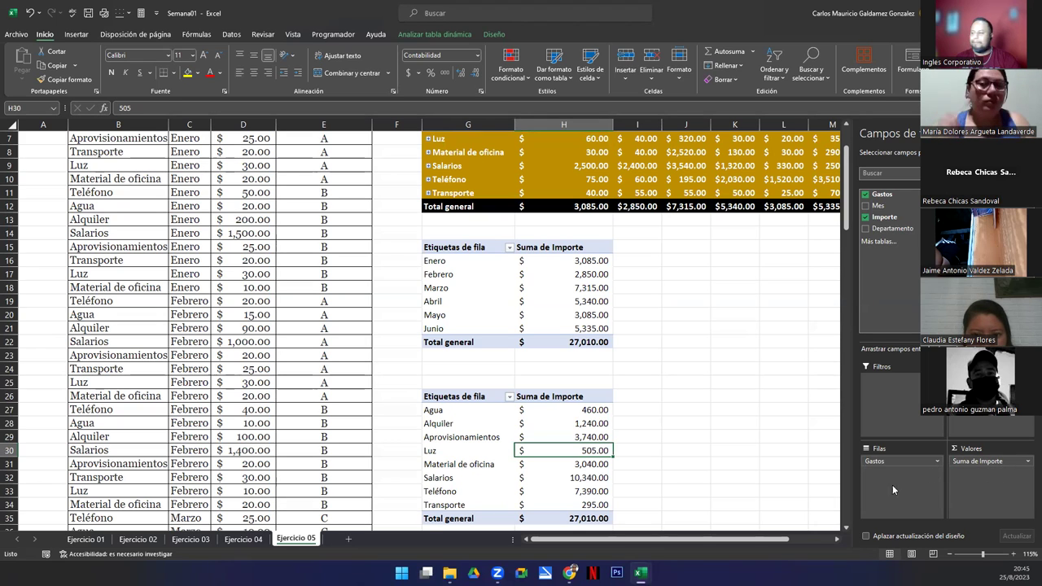
pyautogui.moveTo(527, 334)
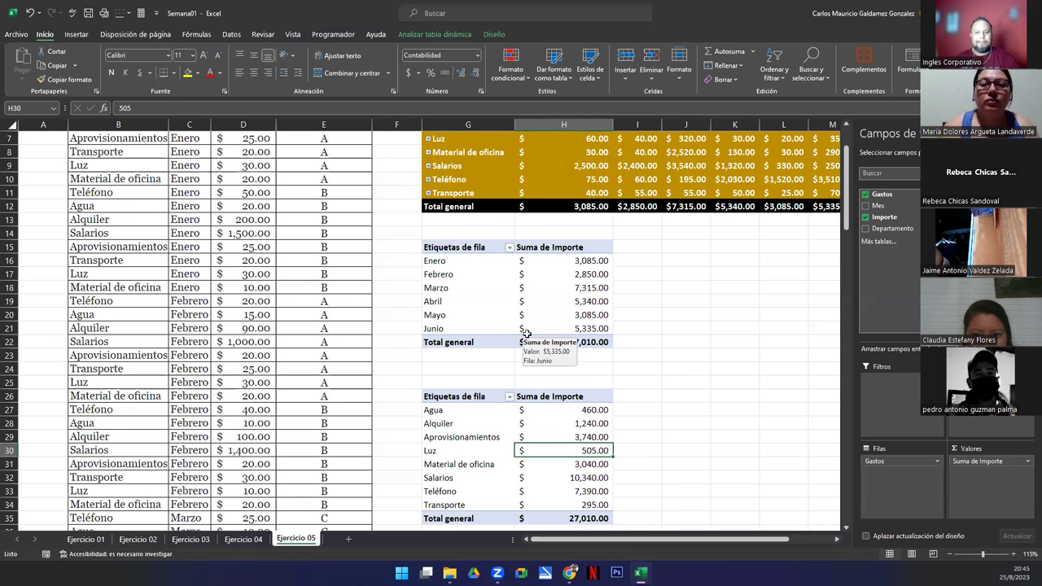
pyautogui.click(577, 291)
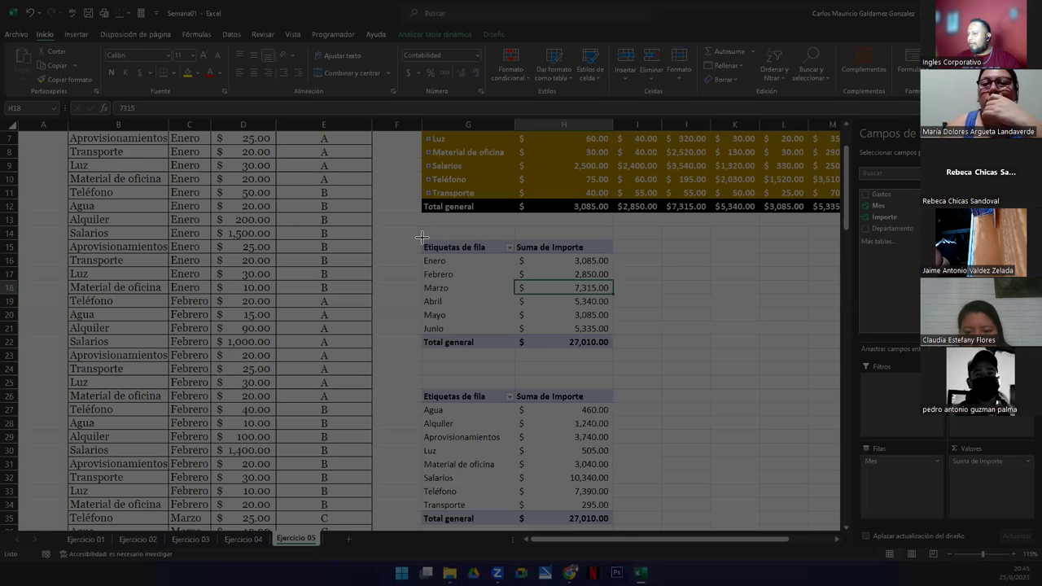
pyautogui.moveTo(421, 237); pyautogui.dragTo(1036, 539)
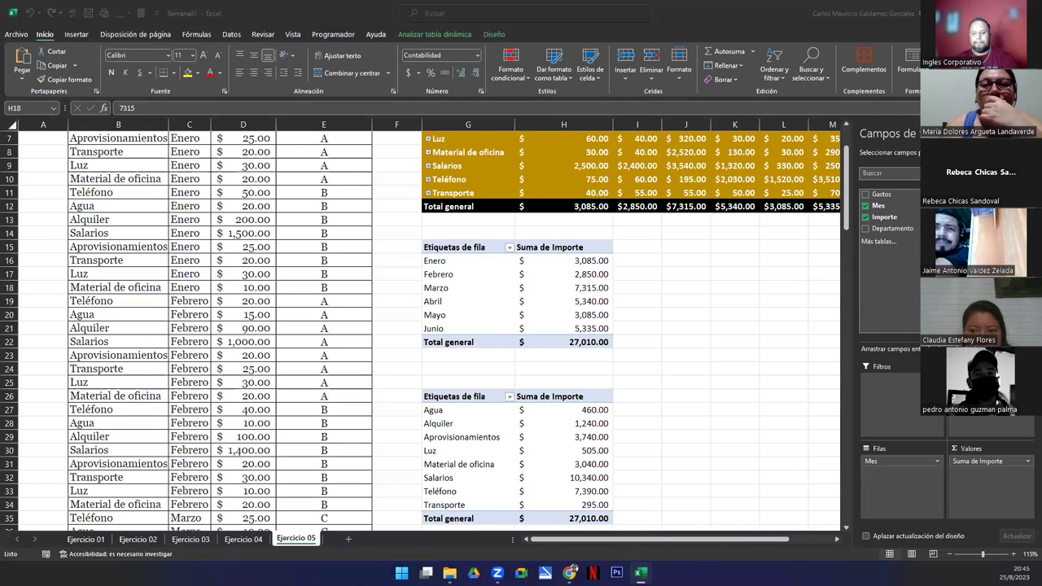
# Step: Take a screen snip of the expense pivot table in G26:H35 together with its field pane
pyautogui.click(547, 453)
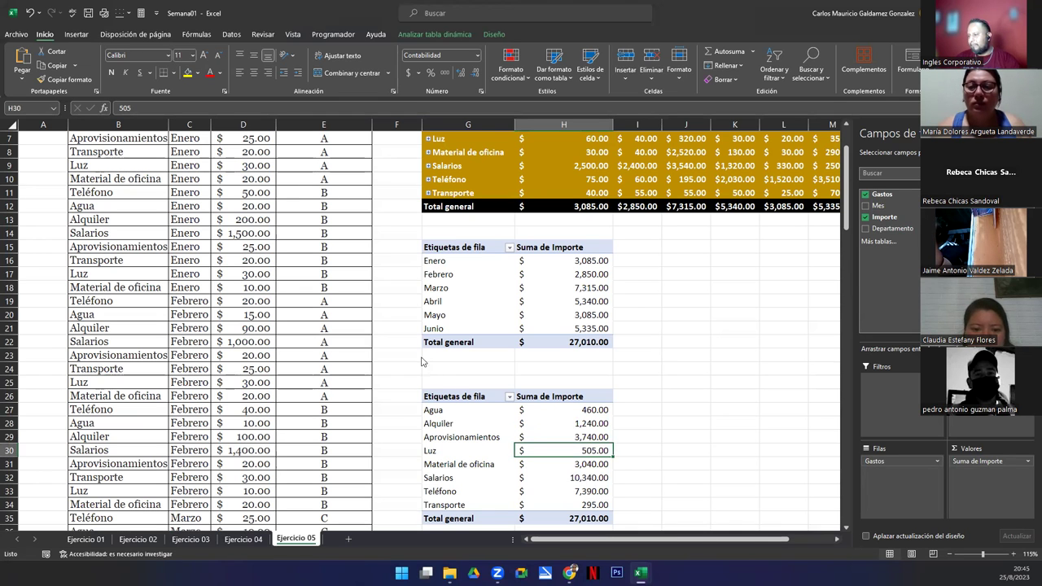
pyautogui.press('super+shift+s')
pyautogui.moveTo(420, 355); pyautogui.dragTo(1027, 535)
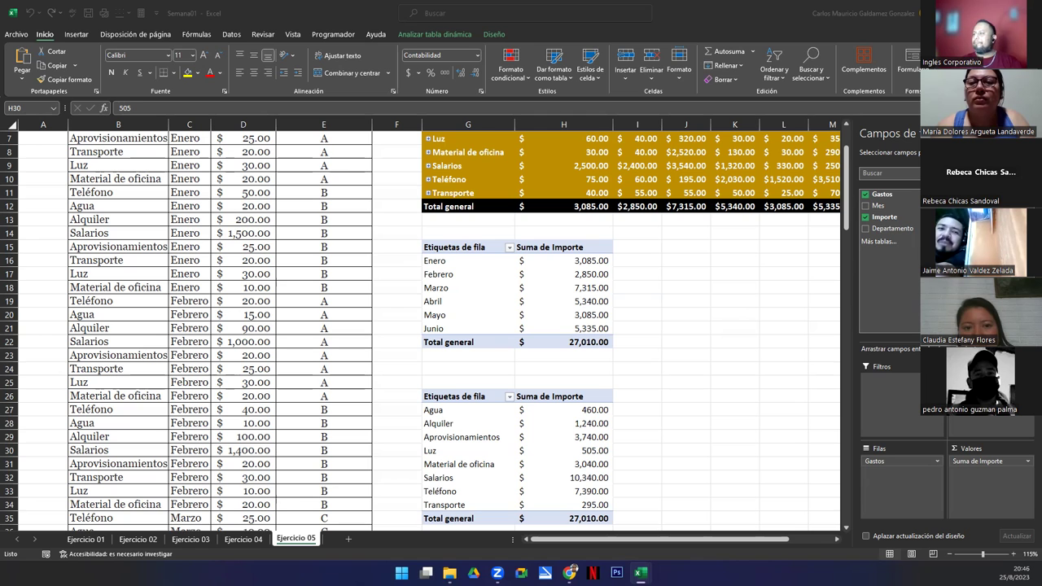
# Step: Try to clear everything from the gold pivot table in G2 on Ejercicio 05 with Borrar todo
pyautogui.scroll(2, 555, 219)
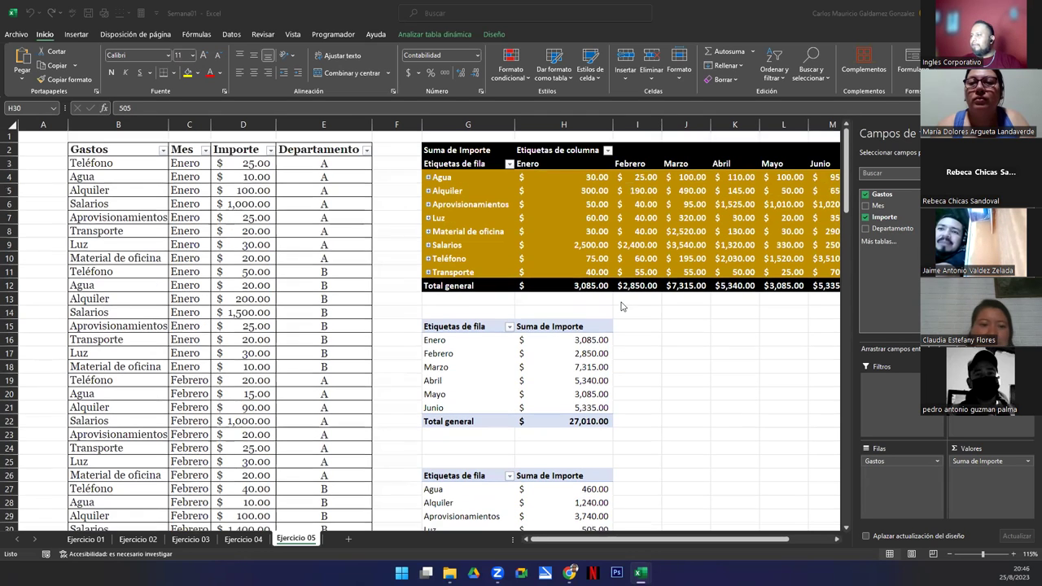
pyautogui.click(555, 214)
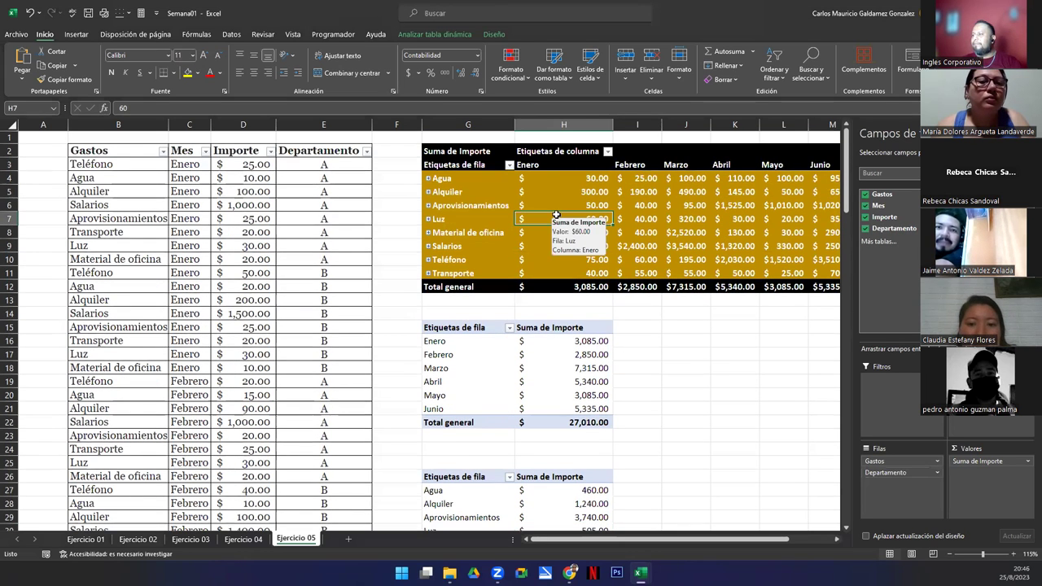
pyautogui.click(449, 34)
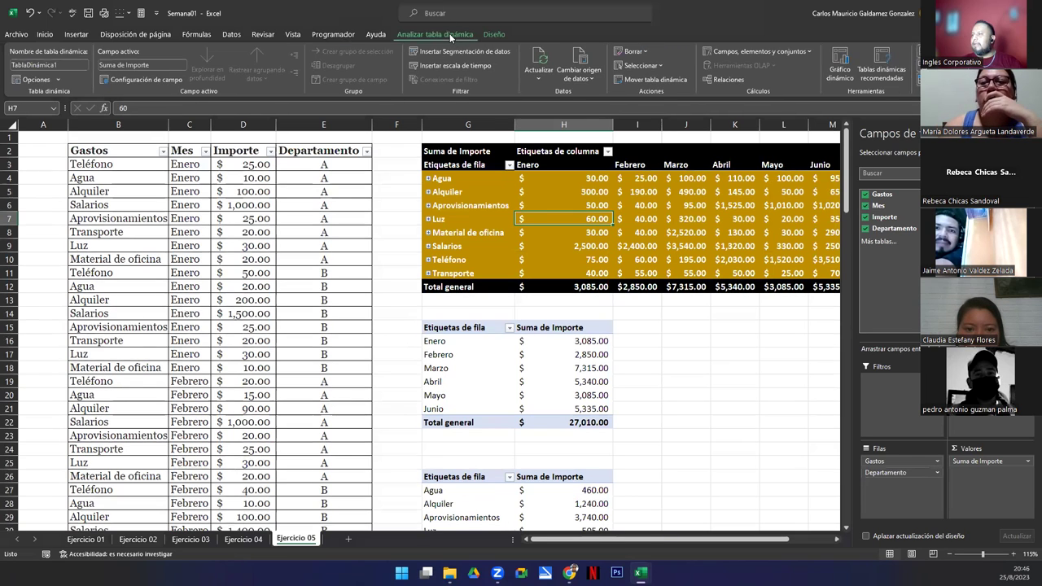
pyautogui.click(634, 51)
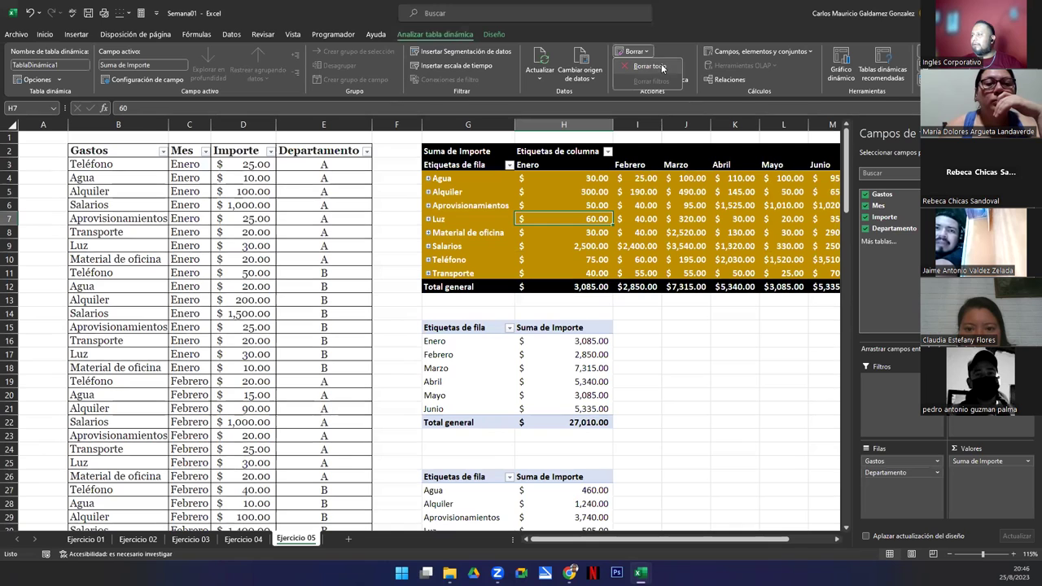
pyautogui.click(661, 65)
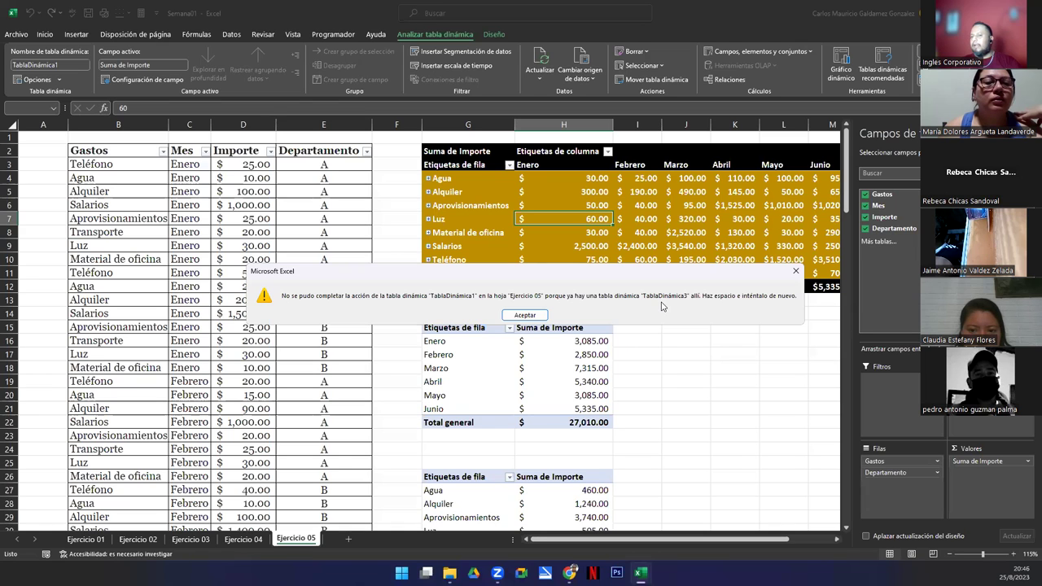
pyautogui.click(543, 316)
# Step: Compare cells of the three pivot tables and try to clear the monthly one from cell H19
pyautogui.click(505, 387)
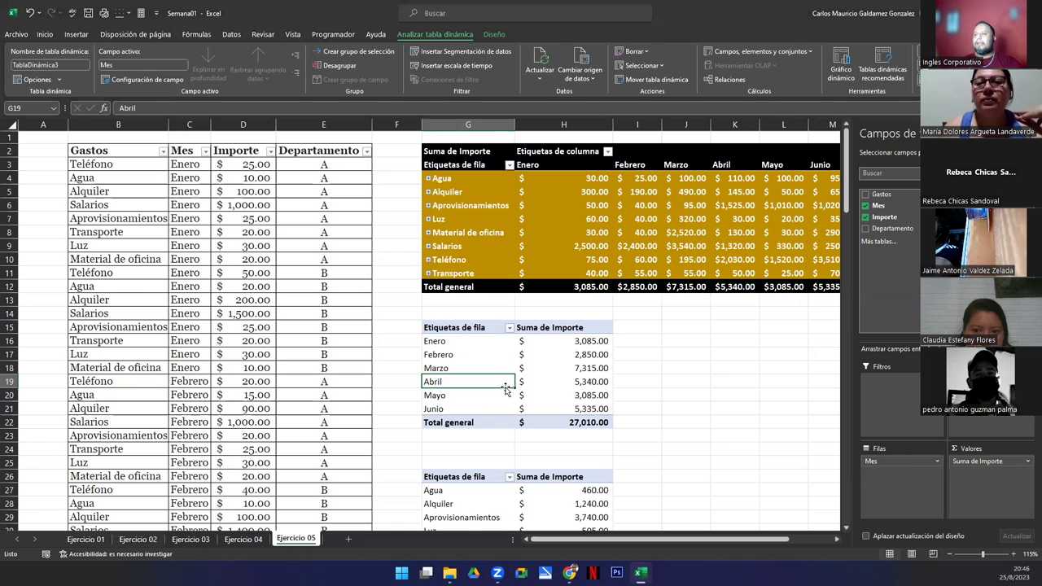
pyautogui.click(494, 504)
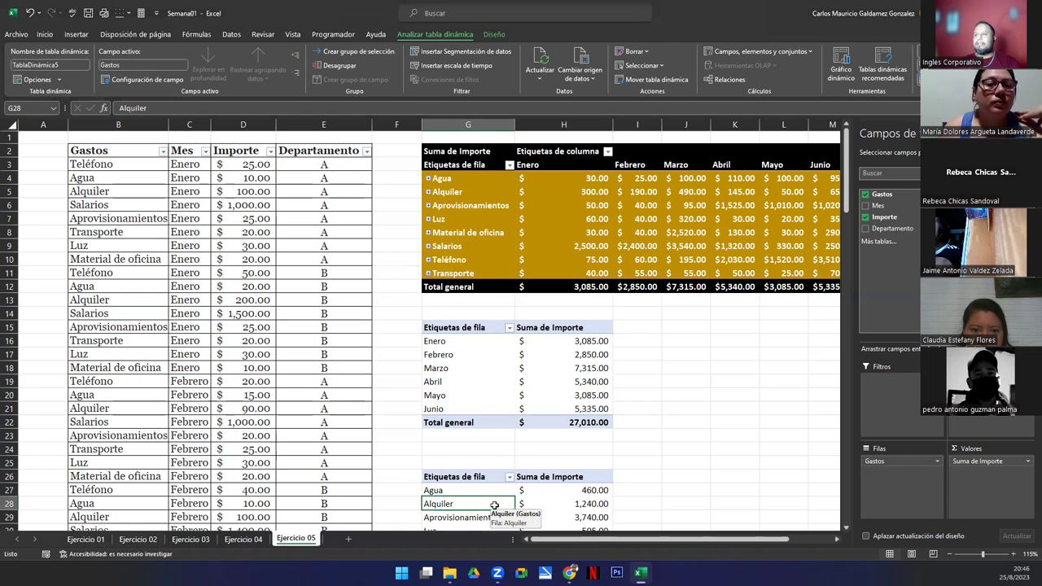
pyautogui.click(496, 381)
pyautogui.click(518, 235)
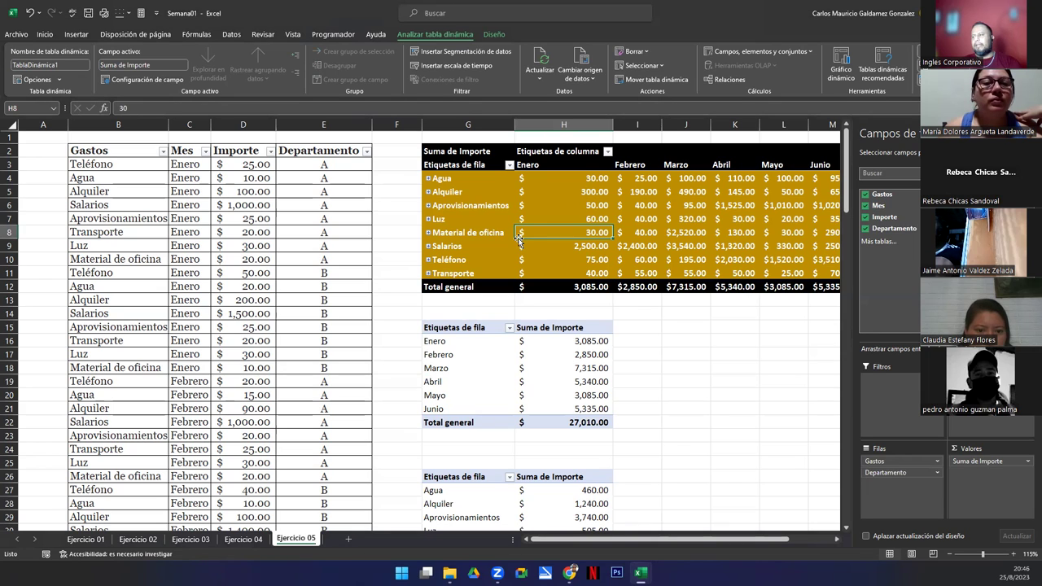
pyautogui.click(516, 383)
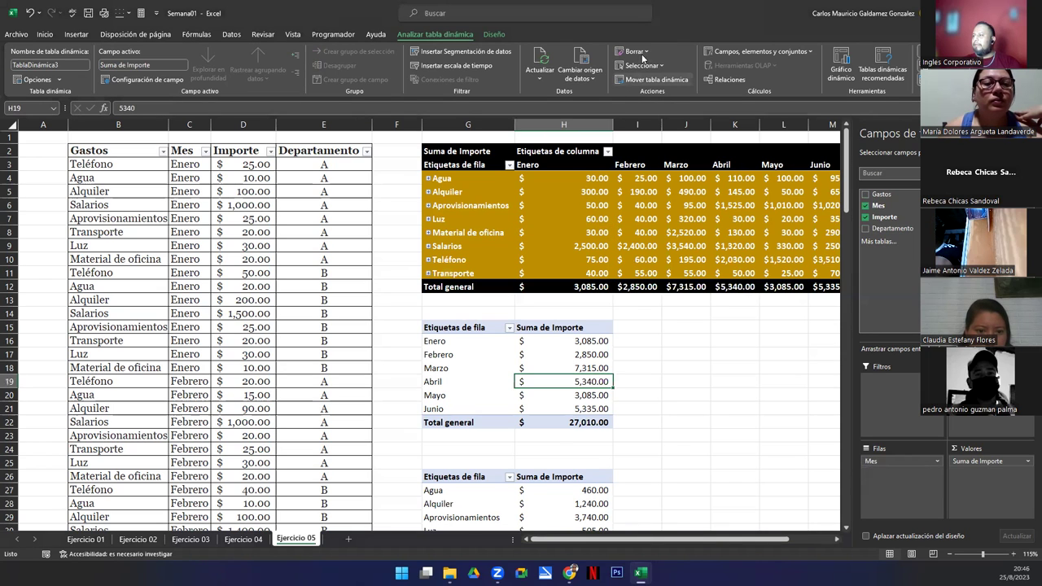
pyautogui.click(651, 79)
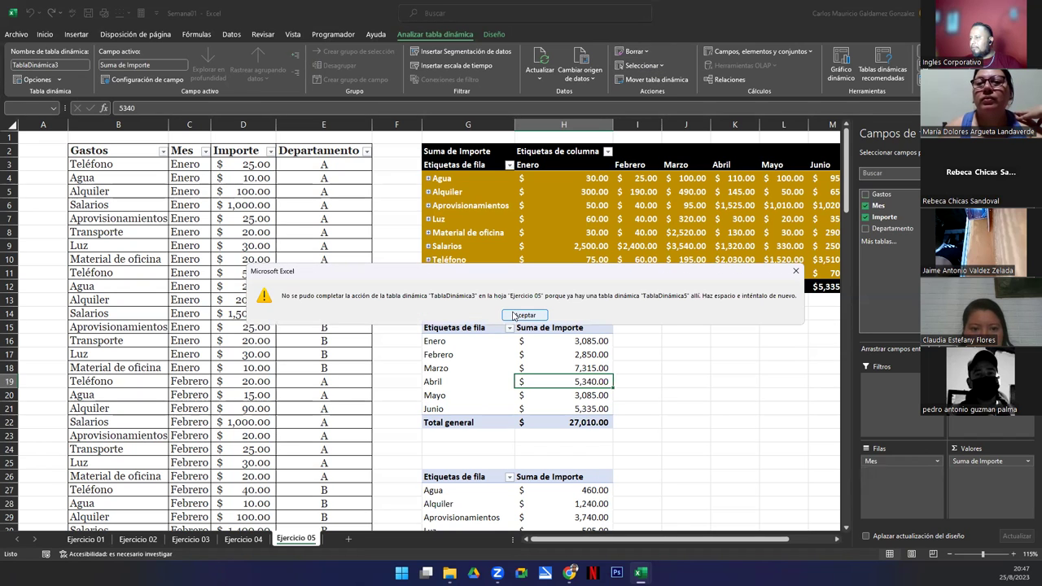
pyautogui.click(519, 316)
# Step: Toggle Habilitar selección for the monthly pivot table and try to clear all its contents
pyautogui.moveTo(436, 325); pyautogui.dragTo(561, 420)
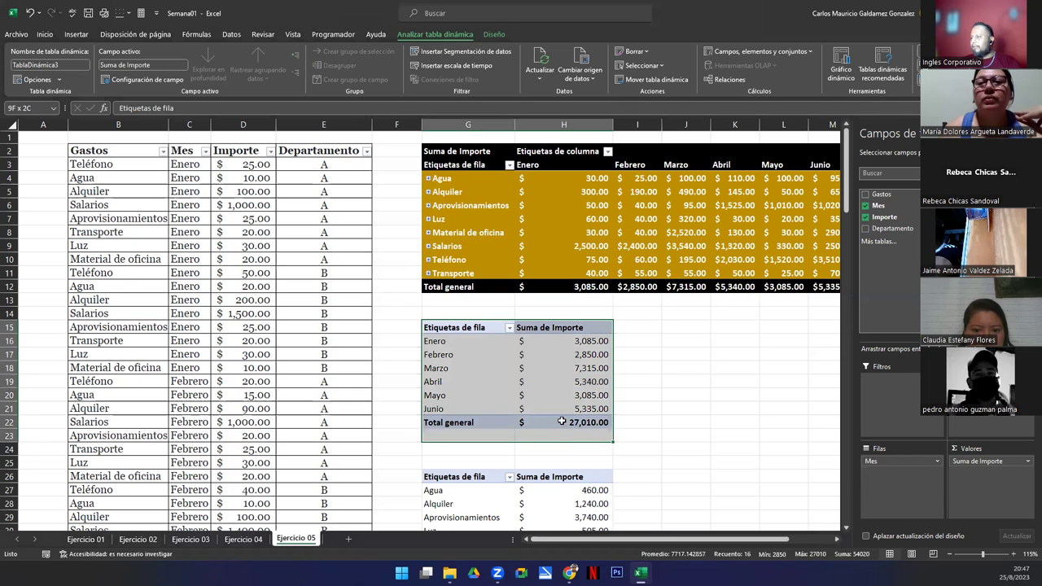
pyautogui.click(662, 65)
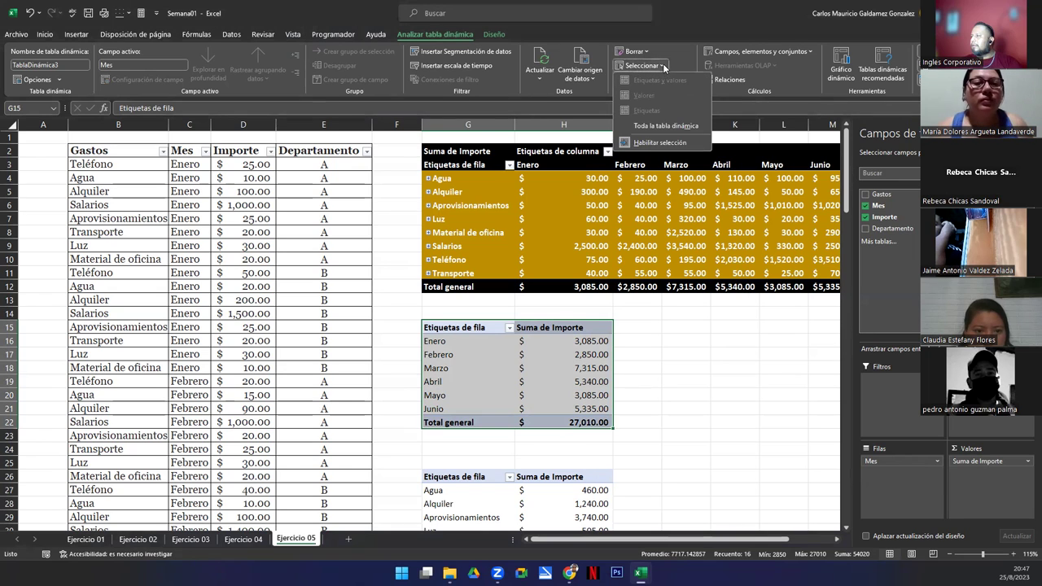
pyautogui.click(664, 141)
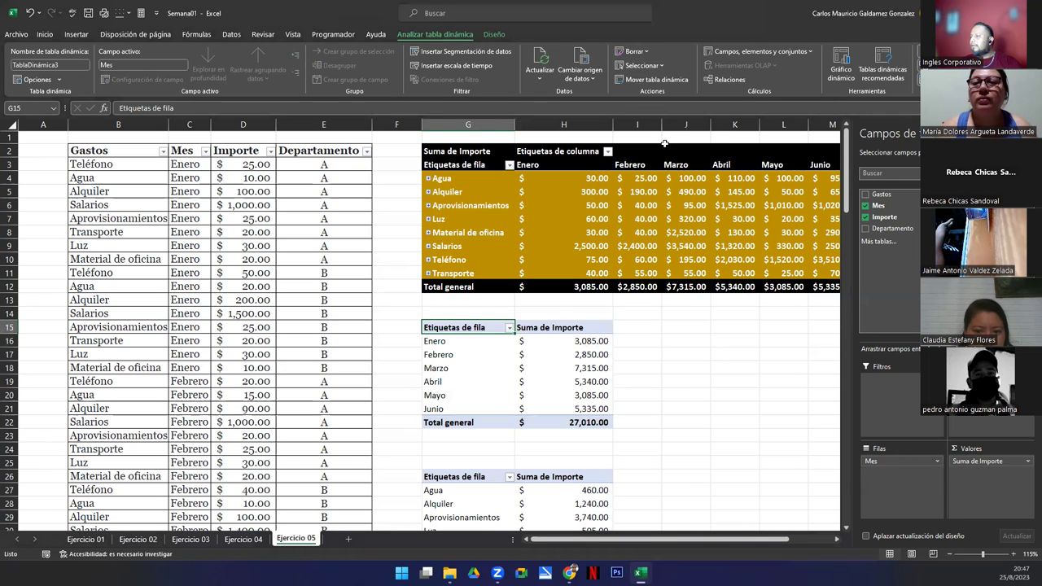
pyautogui.click(635, 54)
pyautogui.click(640, 67)
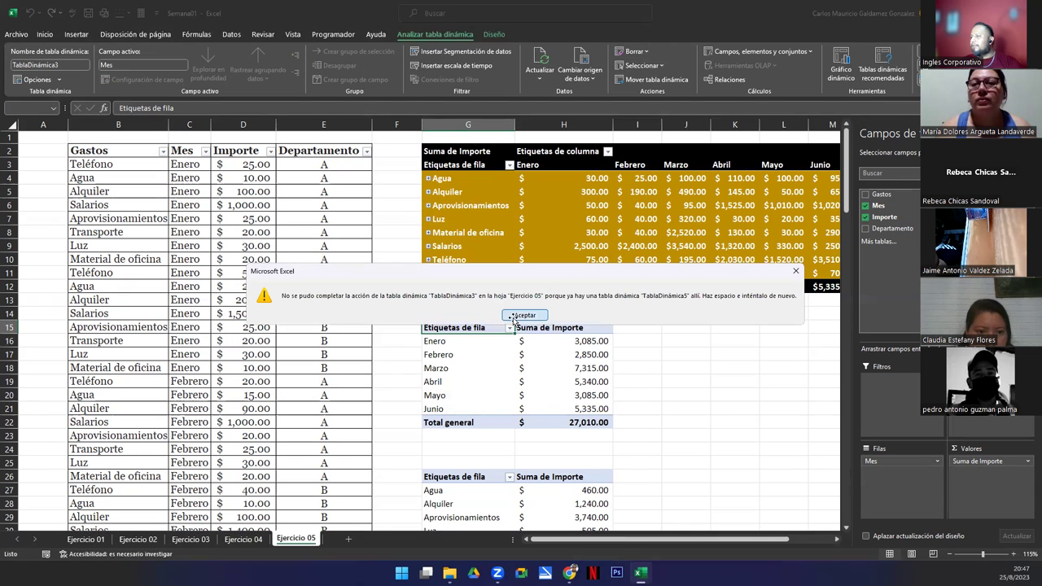
pyautogui.click(525, 318)
# Step: Select the range G15:H22 and try to clear the pivot table in it with Borrar todo
pyautogui.moveTo(444, 326); pyautogui.dragTo(550, 423)
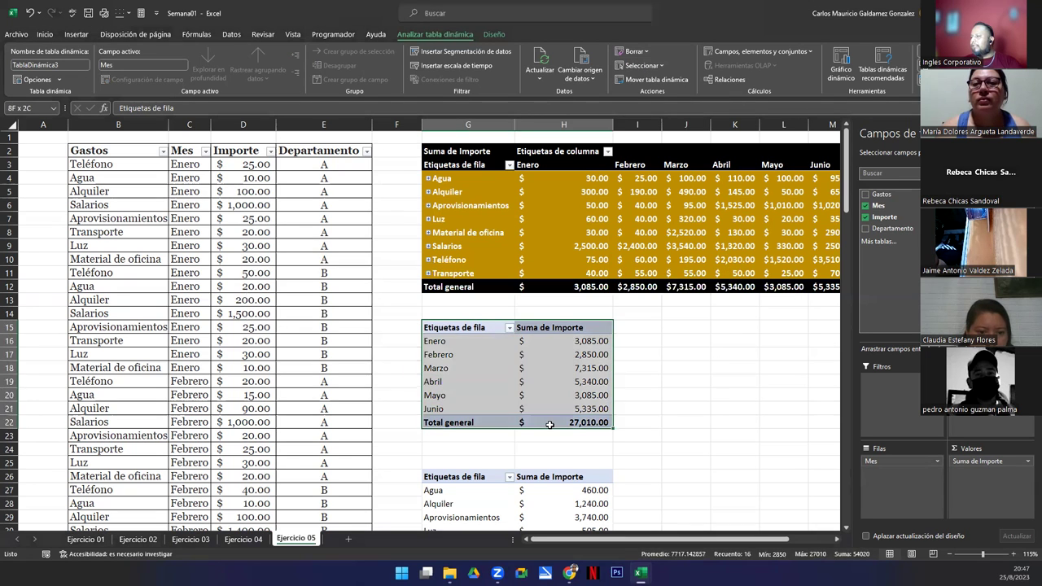
pyautogui.click(633, 52)
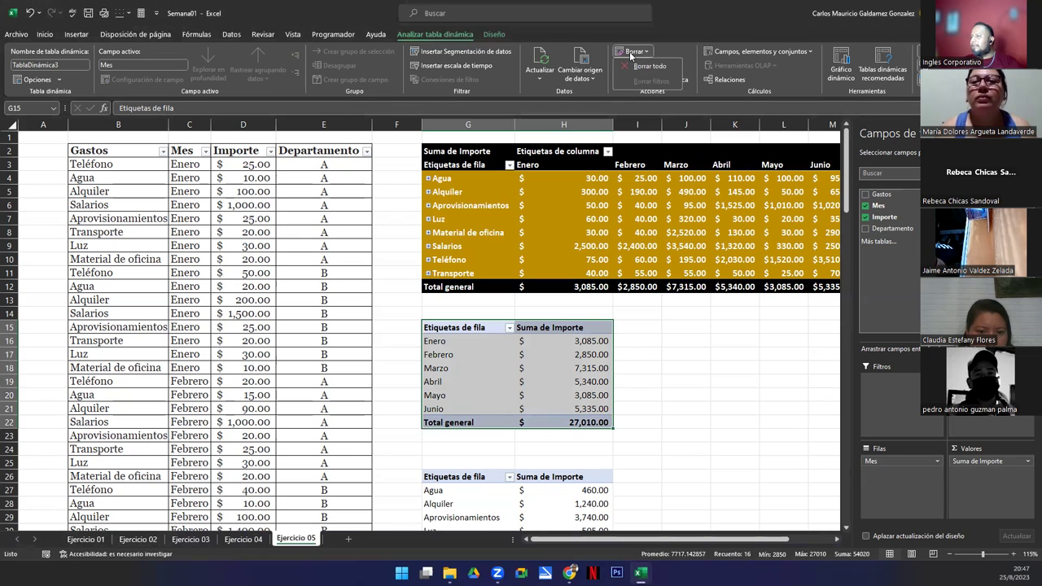
pyautogui.click(628, 70)
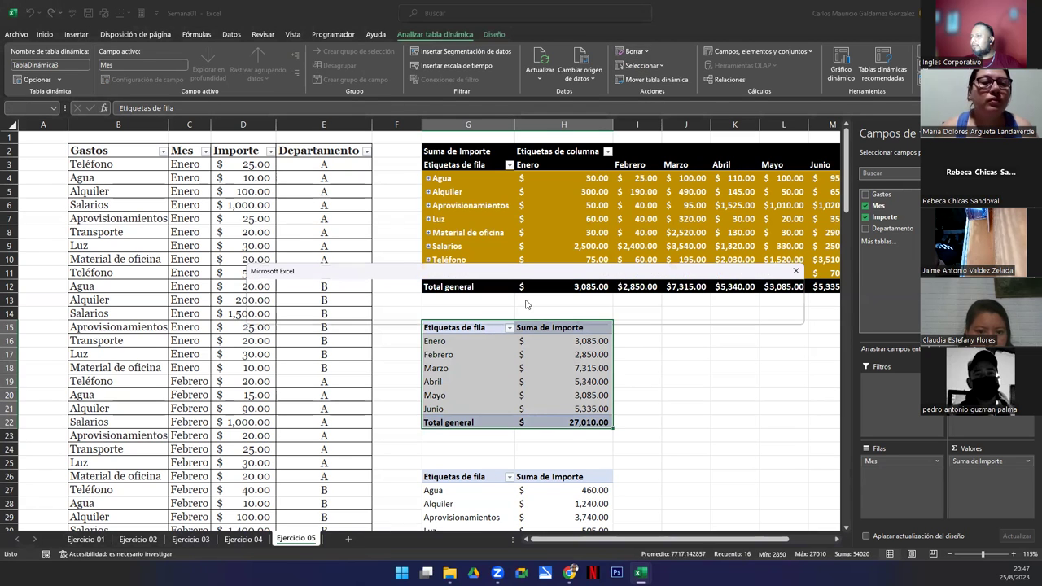
pyautogui.click(526, 316)
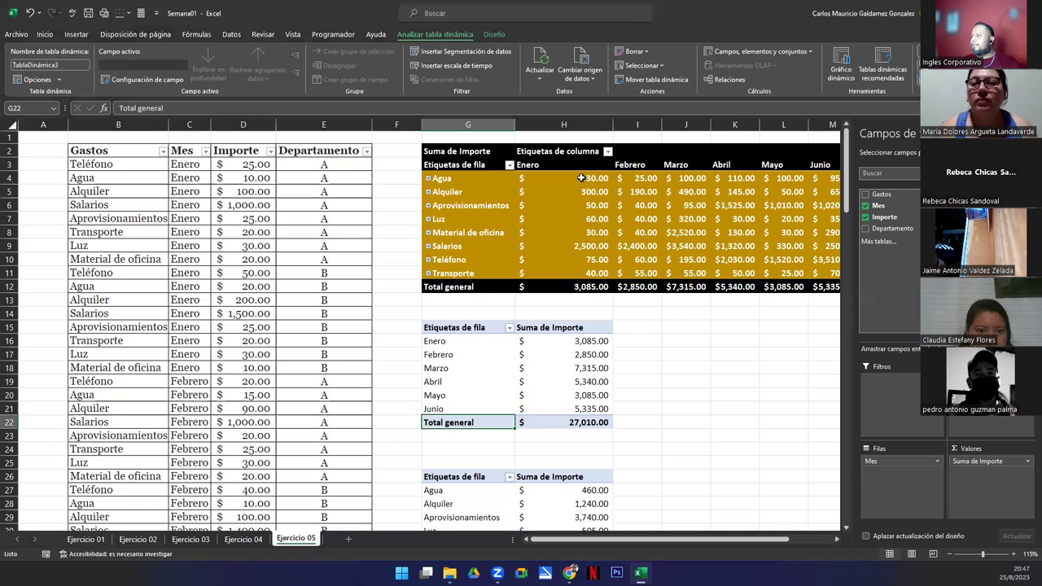
# Step: Select the monthly table through Toda la tabla dinámica and try to clear all of it
pyautogui.click(641, 65)
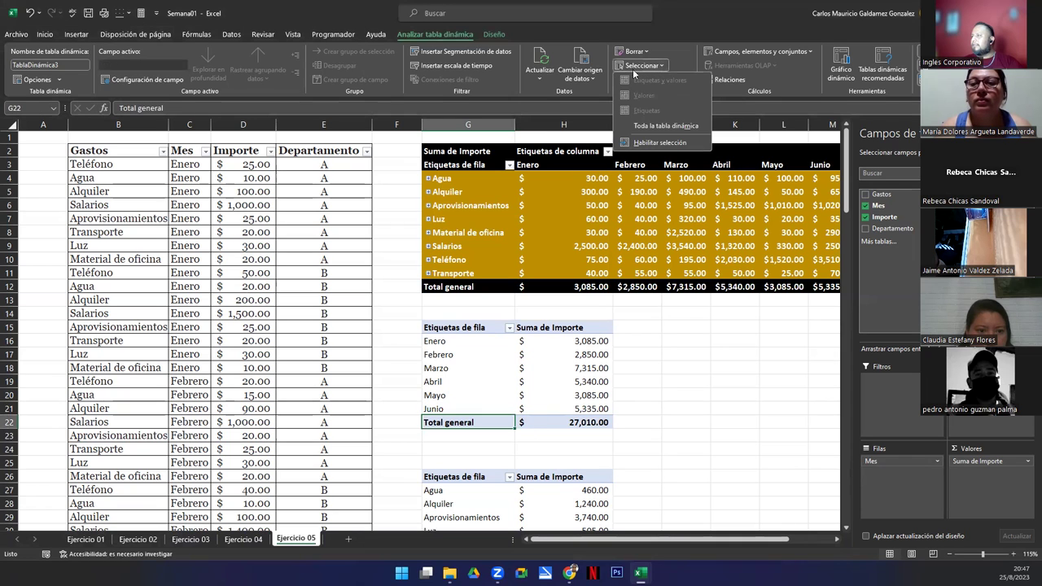
pyautogui.click(674, 128)
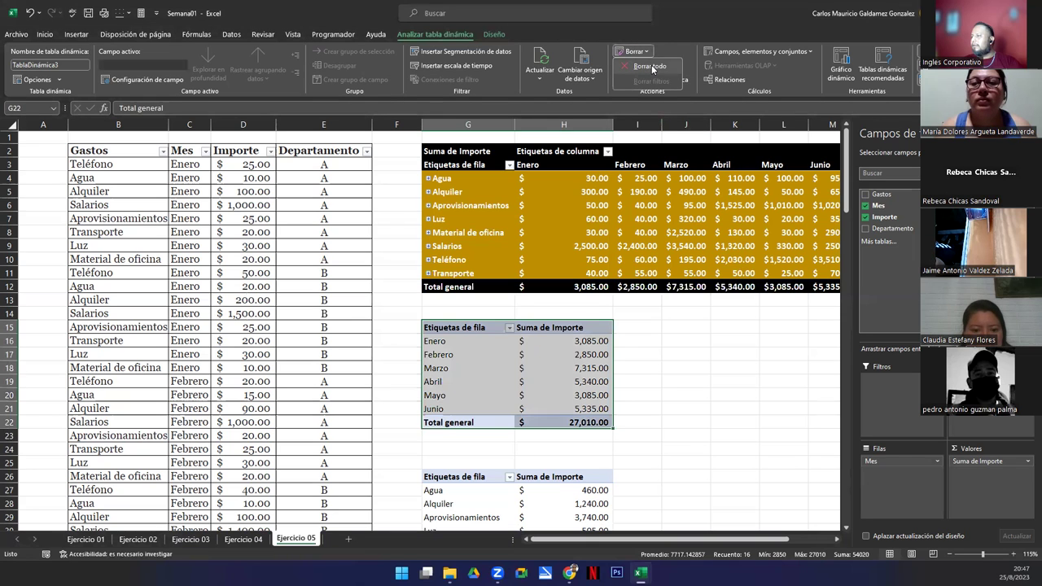
pyautogui.click(653, 70)
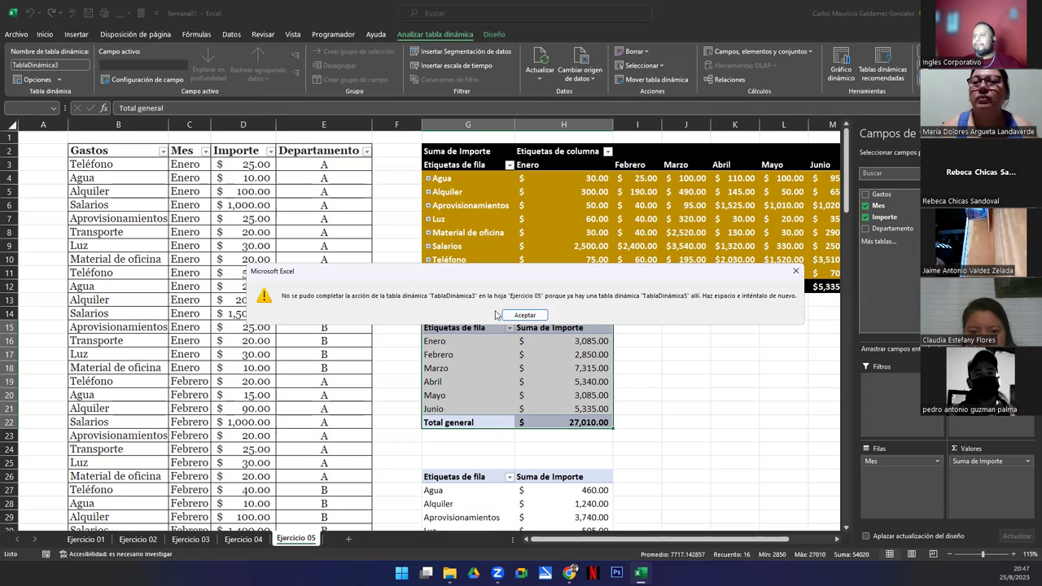
pyautogui.click(506, 316)
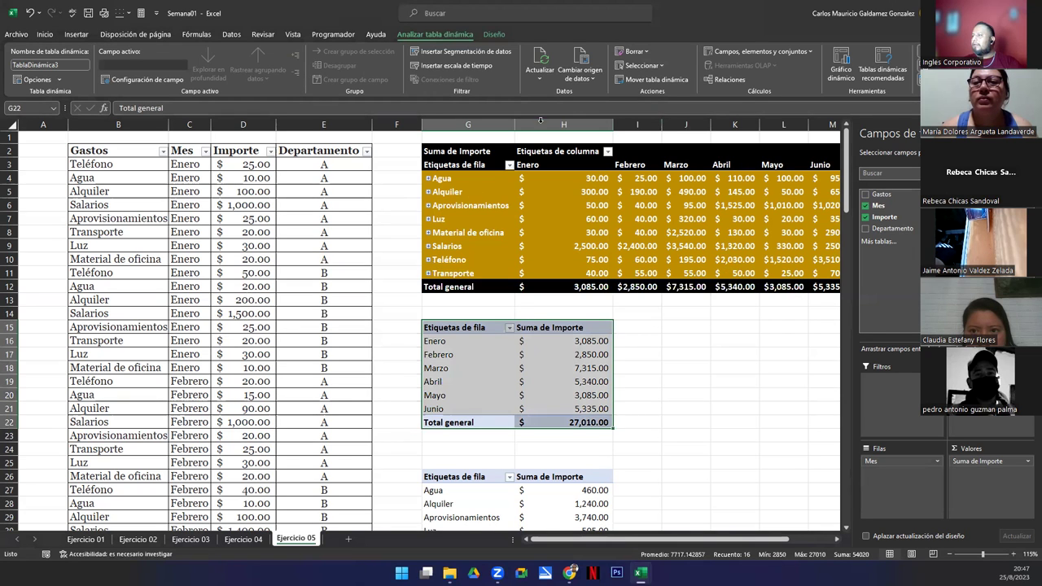
pyautogui.click(540, 79)
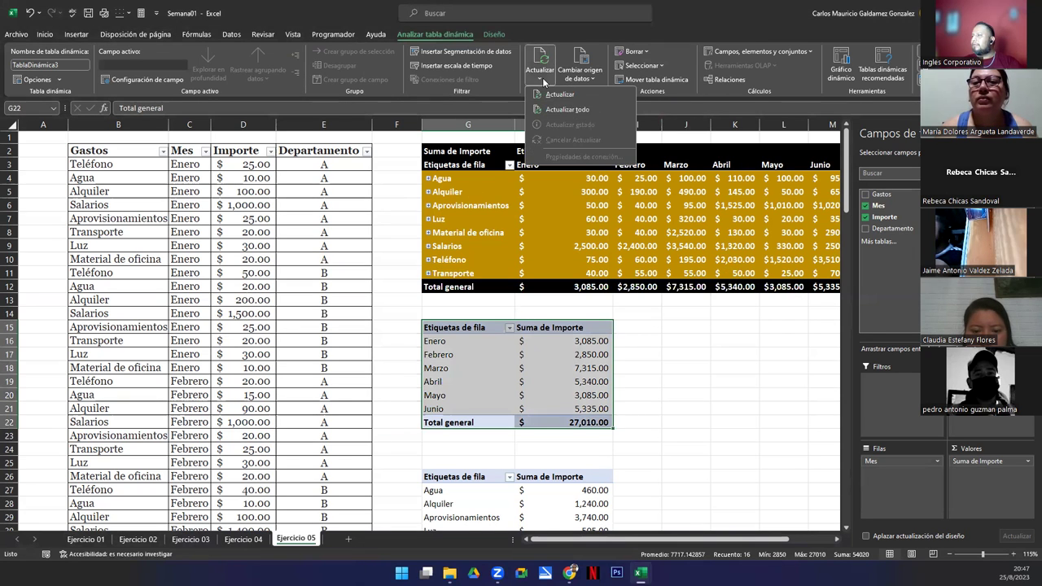
pyautogui.click(543, 81)
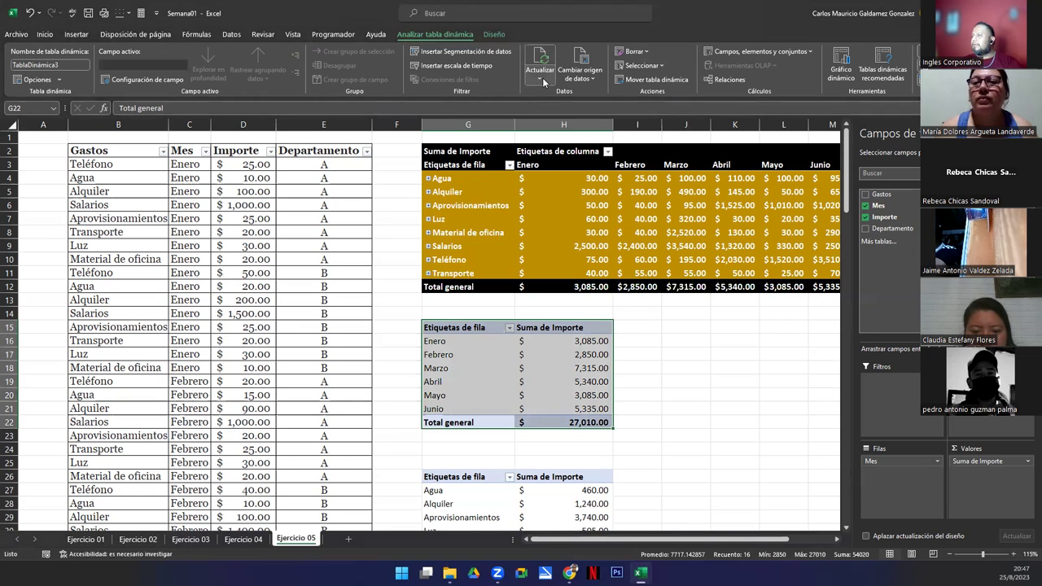
pyautogui.click(59, 80)
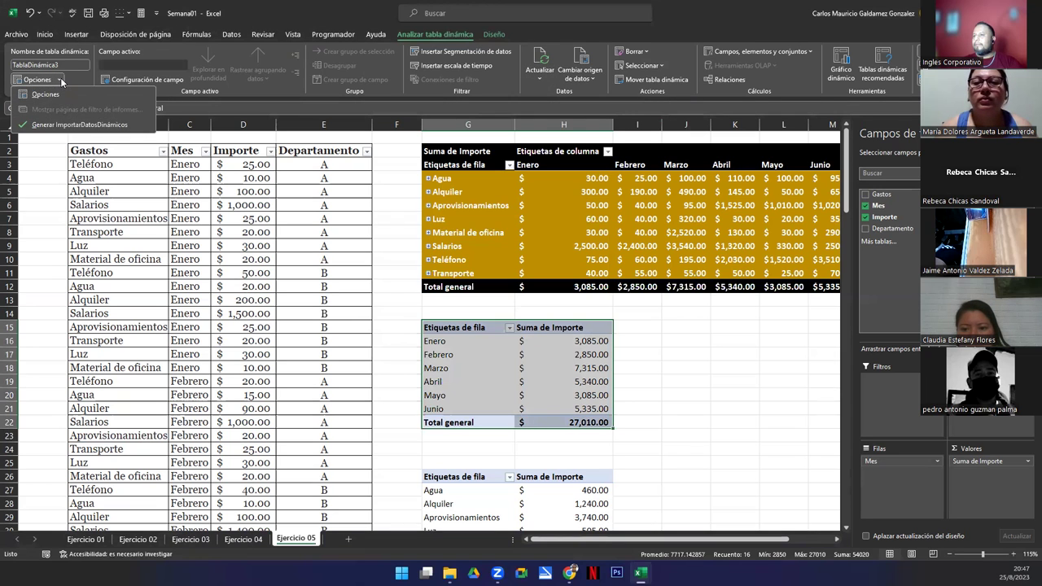
pyautogui.click(61, 81)
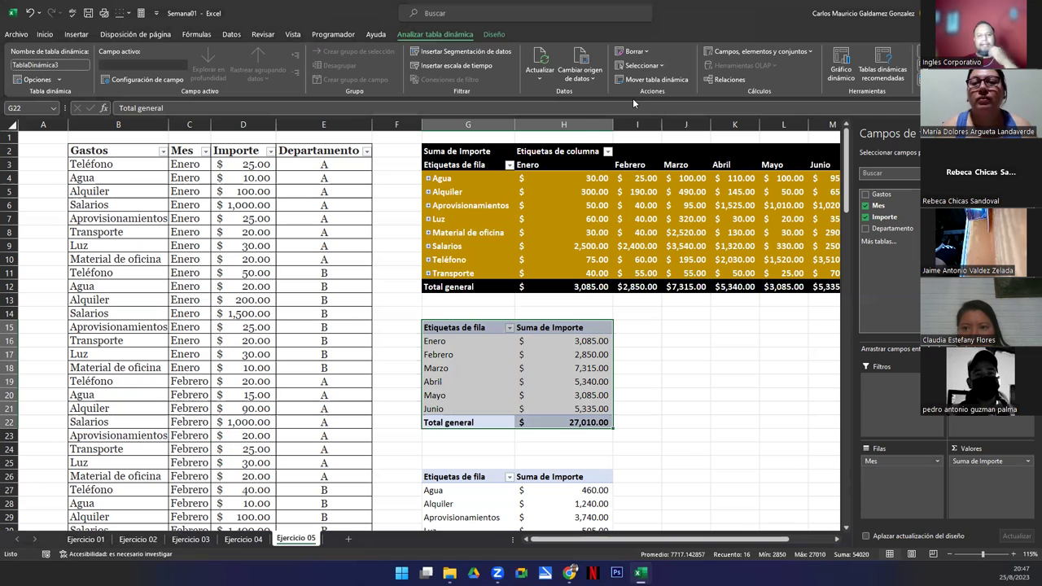
pyautogui.click(576, 236)
# Step: On sheet Ejercicio 04, select the entire VendedorXArticuloCom pivot table and clear all its fields
pyautogui.click(236, 539)
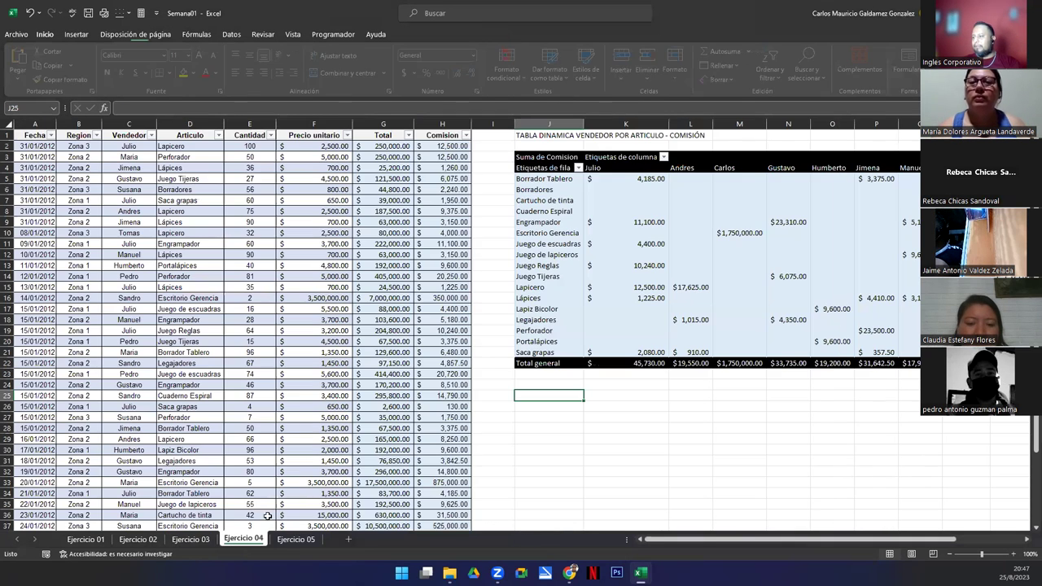
pyautogui.click(546, 279)
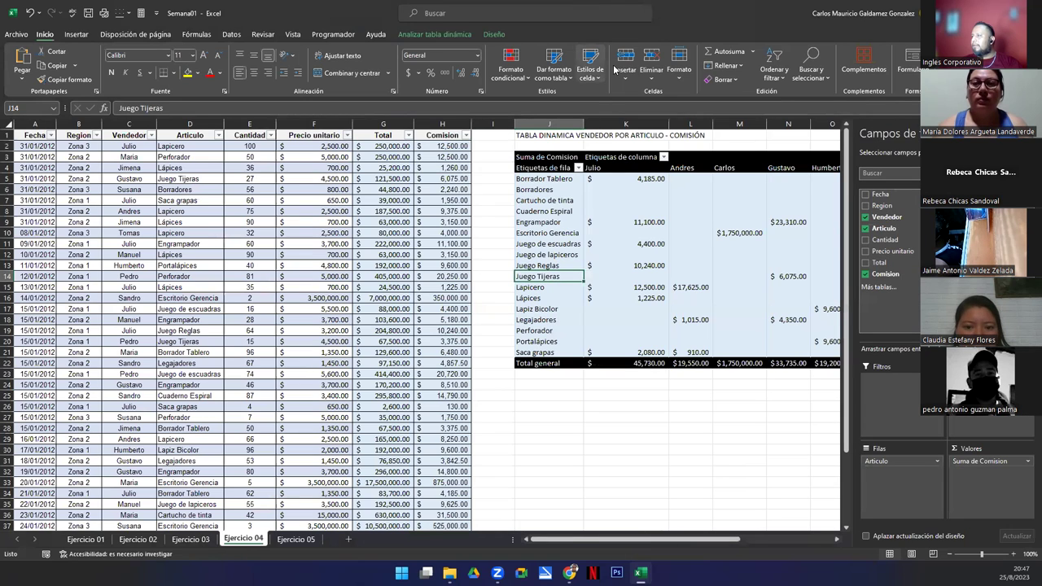
pyautogui.click(439, 34)
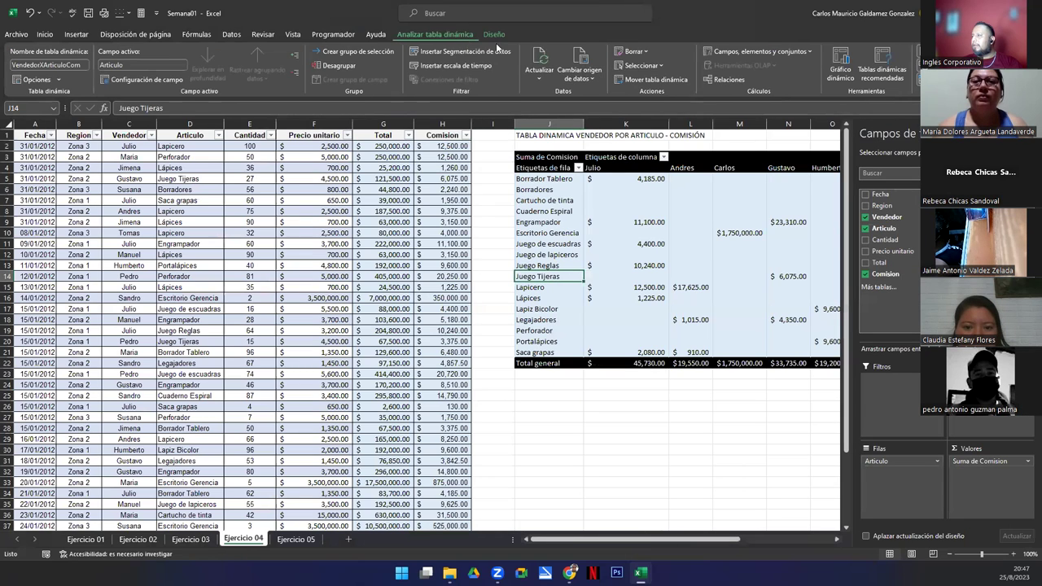
pyautogui.click(642, 65)
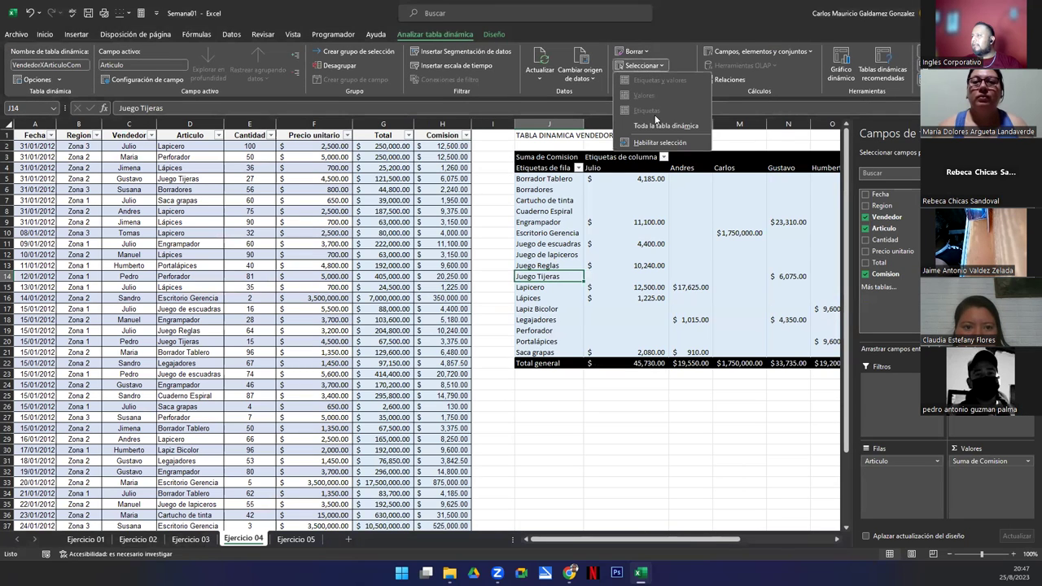
pyautogui.click(656, 127)
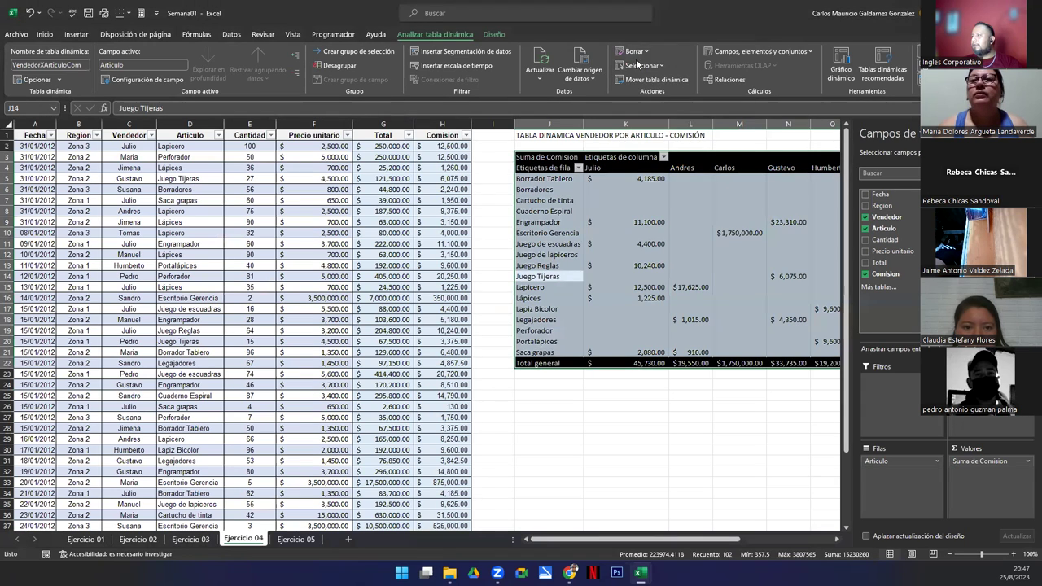
pyautogui.press('Delete')
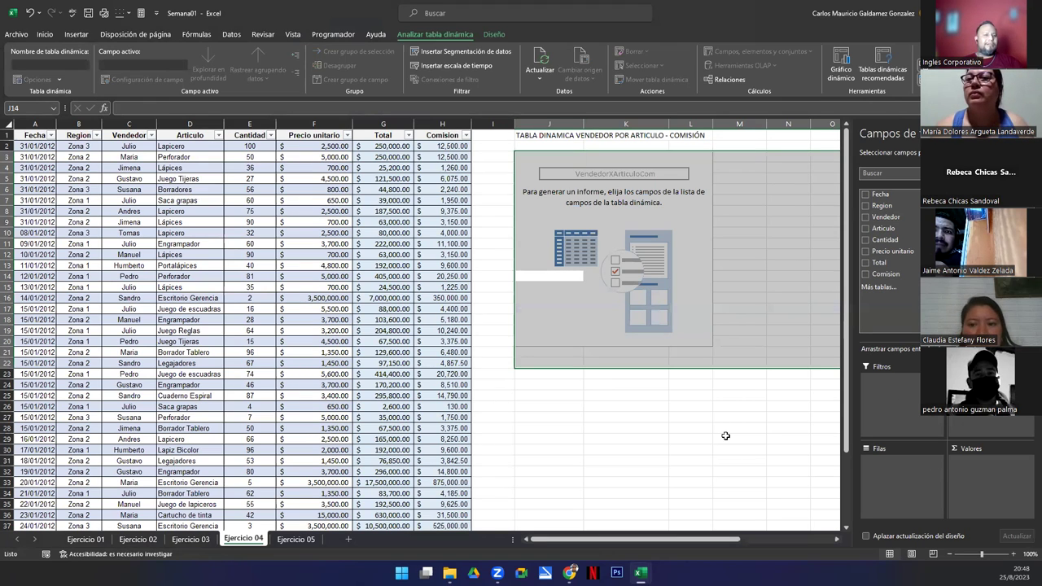
# Step: Try to move cell K11 of the emptied VendedorXArticuloCom pivot table out of the report area
pyautogui.click(590, 240)
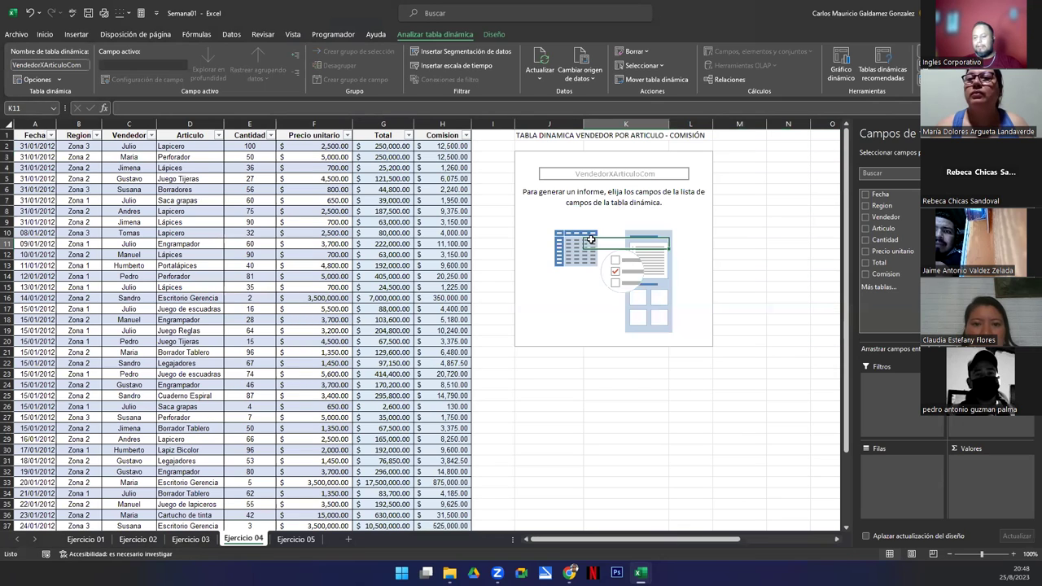
pyautogui.moveTo(590, 241); pyautogui.dragTo(500, 283)
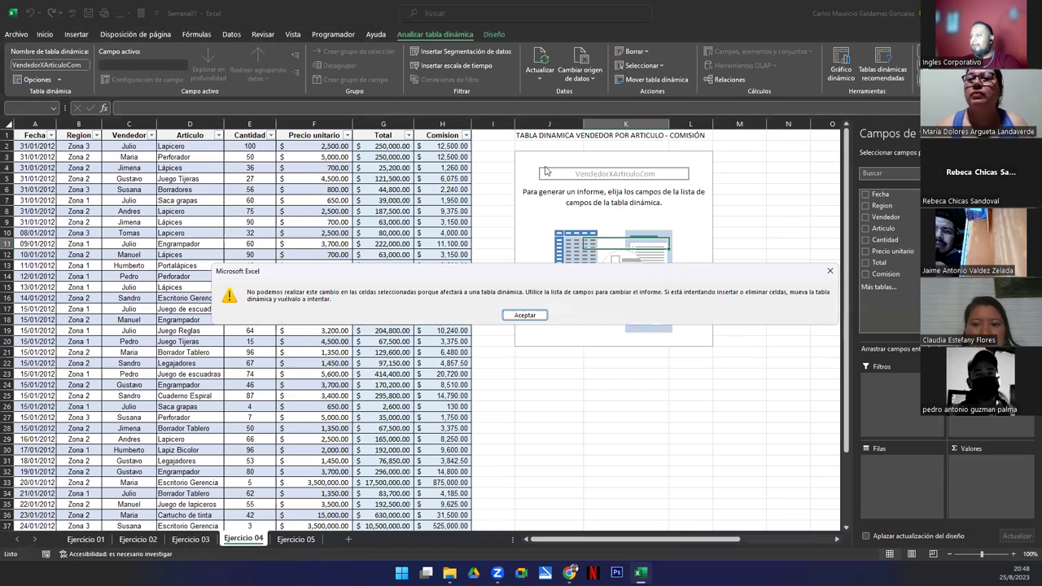
pyautogui.click(517, 316)
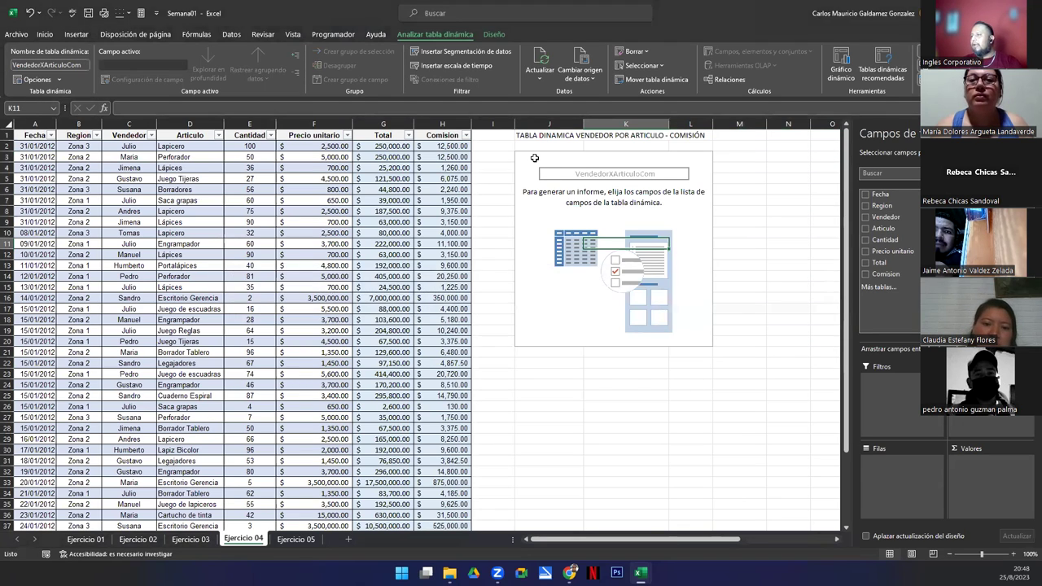
# Step: Select the whole emptied VendedorXArticuloCom pivot table, delete it, and undo back to its filled state
pyautogui.click(652, 72)
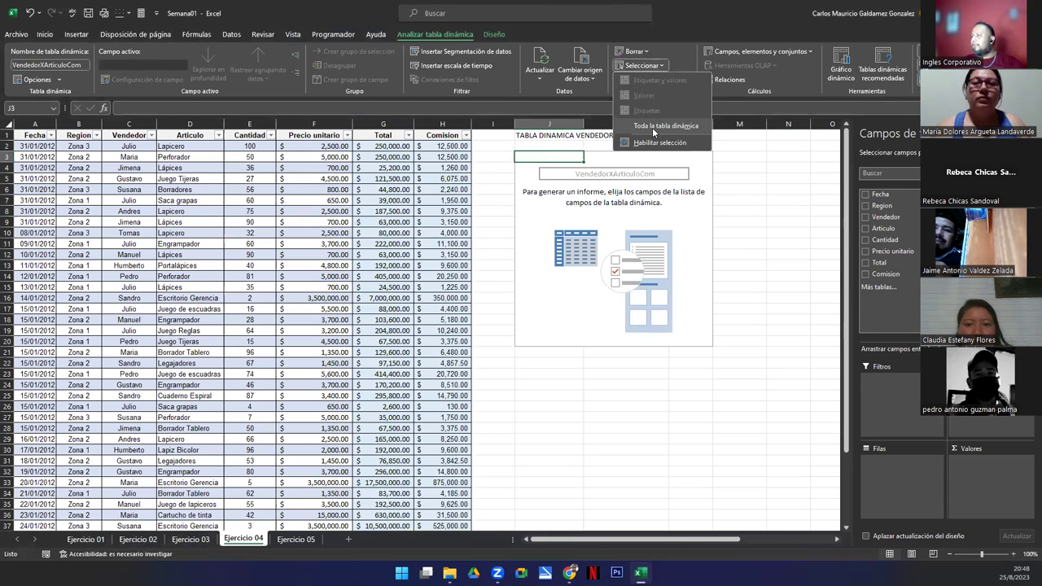
pyautogui.click(652, 127)
pyautogui.click(634, 51)
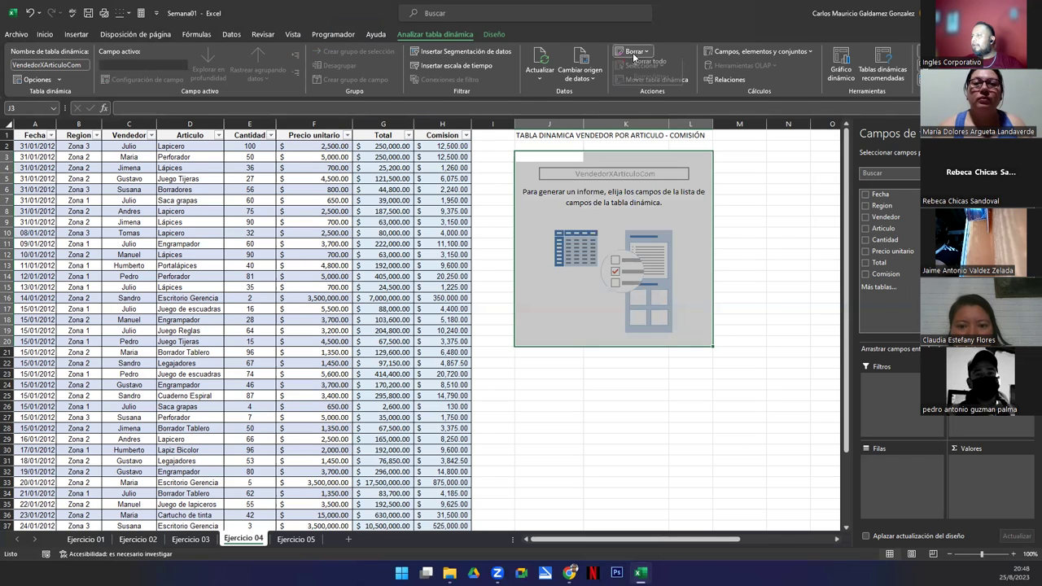
pyautogui.click(643, 66)
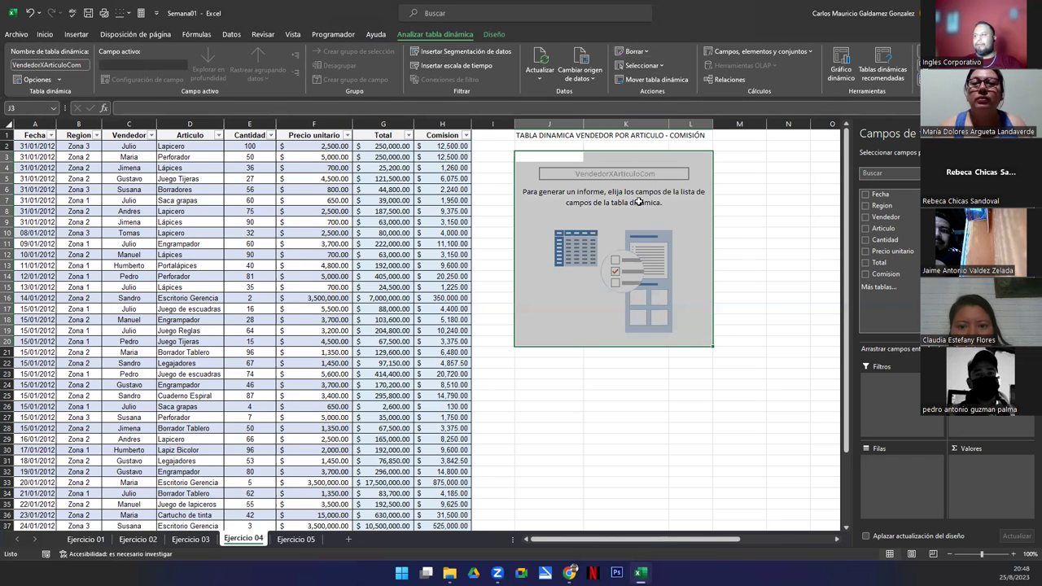
pyautogui.press('Delete')
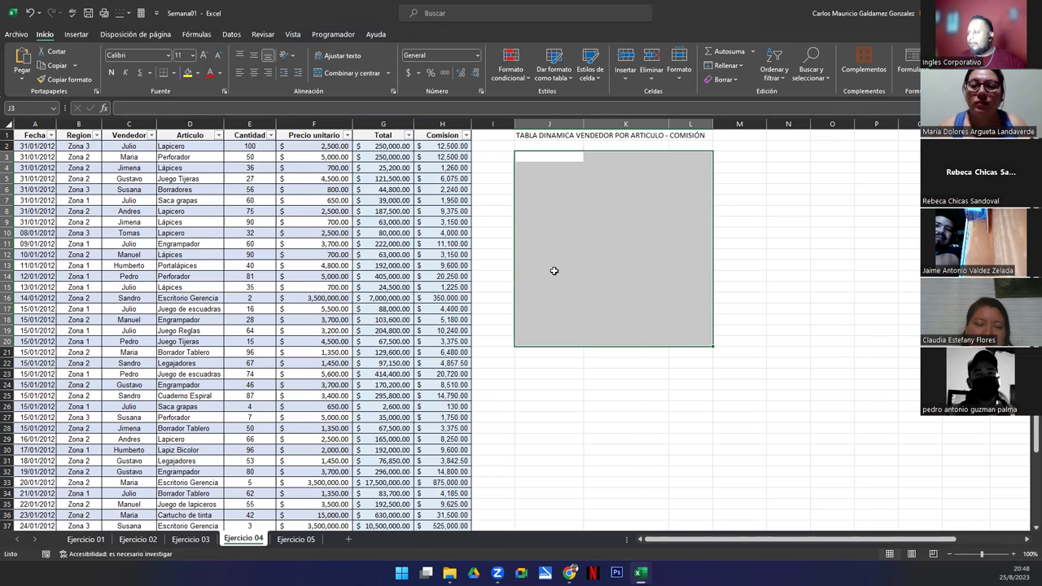
pyautogui.click(554, 271)
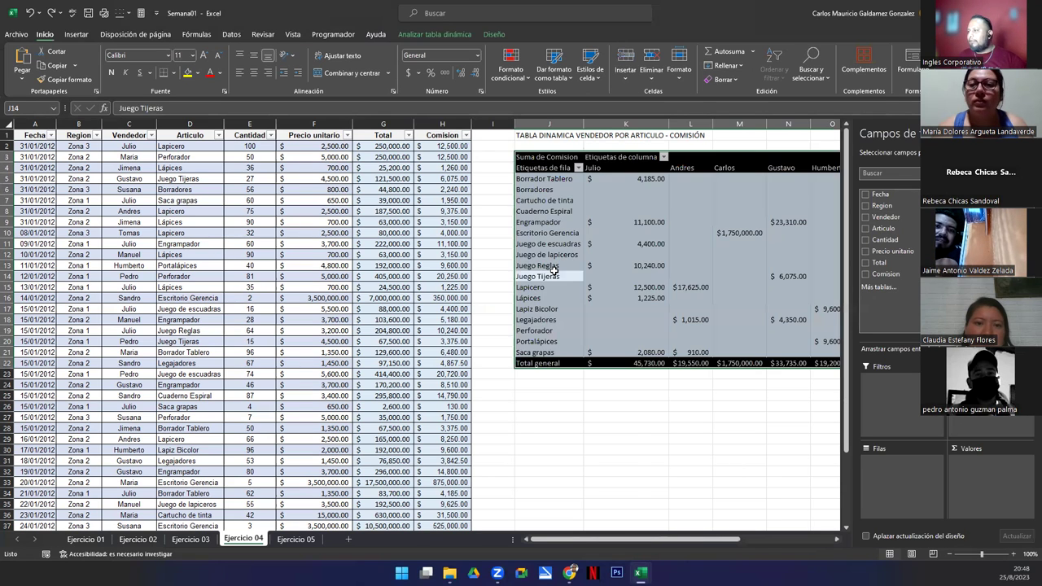
pyautogui.click(554, 274)
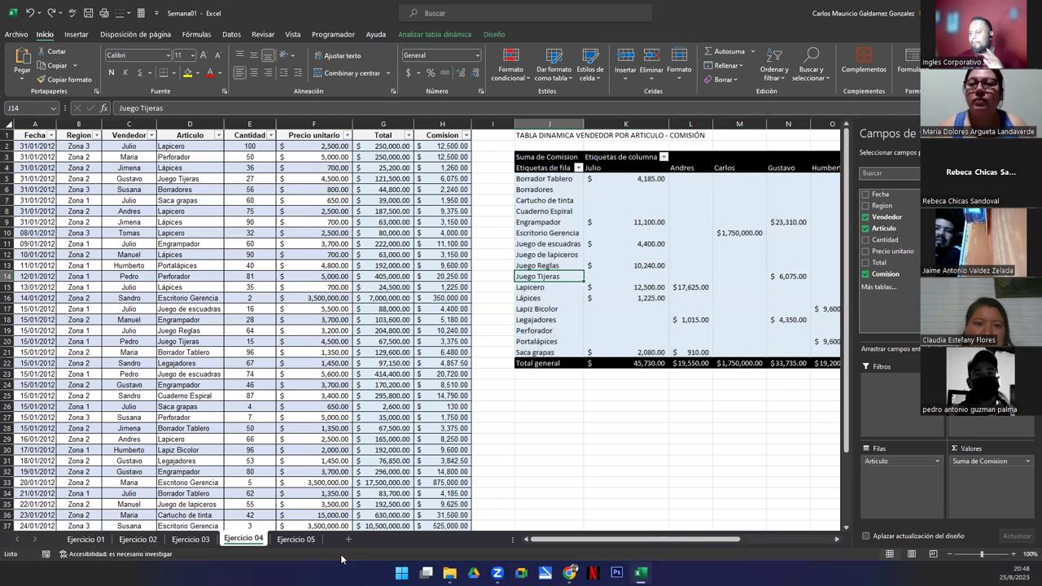
# Step: On sheet Ejercicio 05, select the entire expense-by-month pivot table and try to clear all of it
pyautogui.click(296, 538)
pyautogui.click(551, 191)
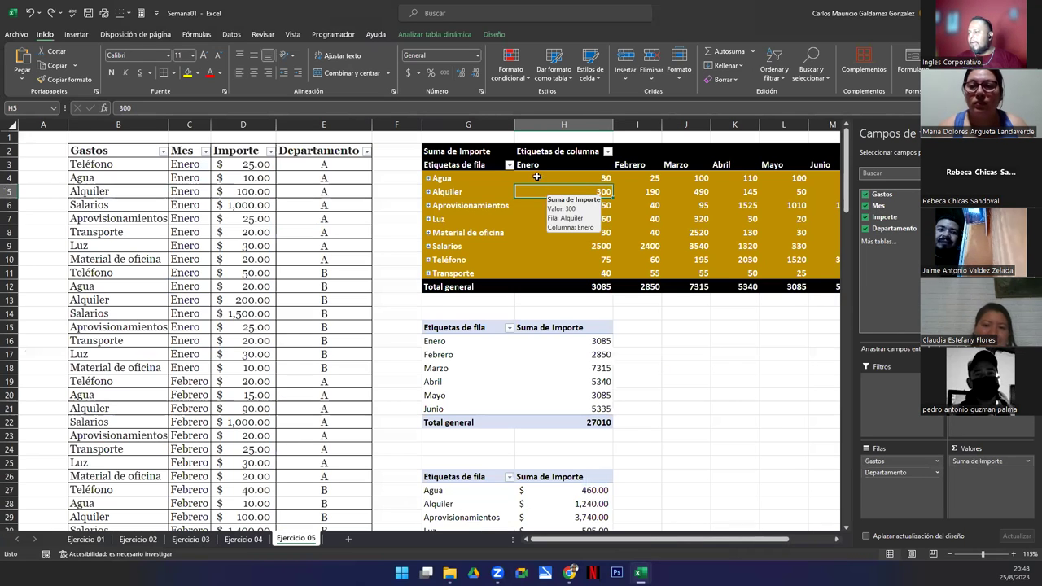
pyautogui.click(412, 36)
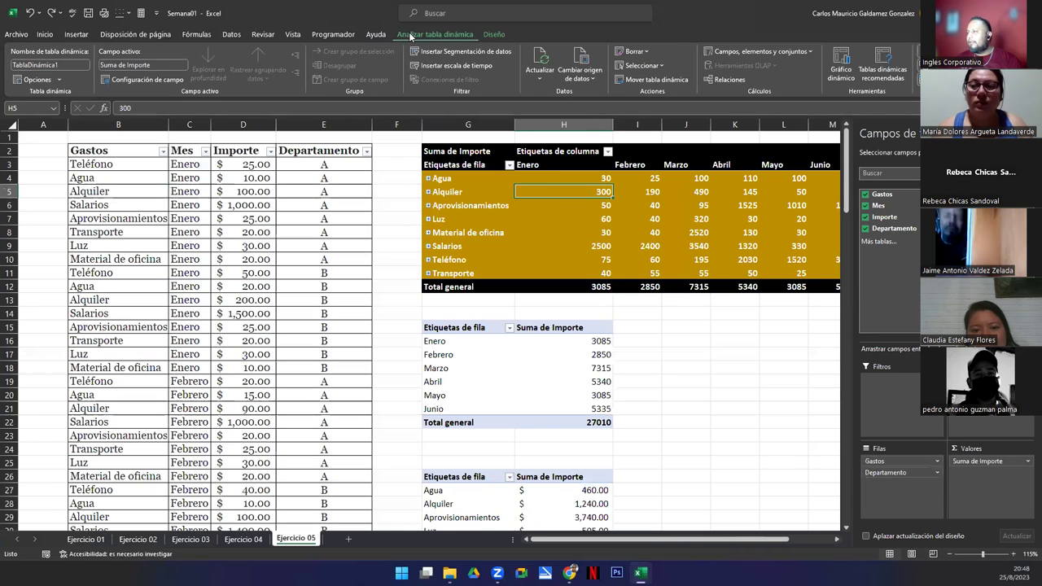
pyautogui.click(639, 65)
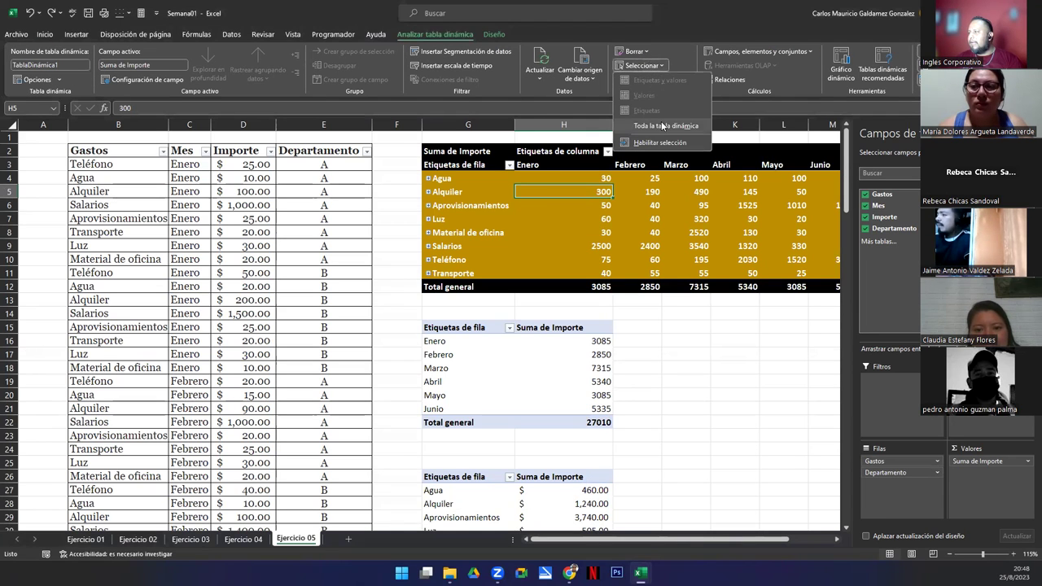
pyautogui.click(665, 126)
pyautogui.click(636, 52)
pyautogui.click(651, 77)
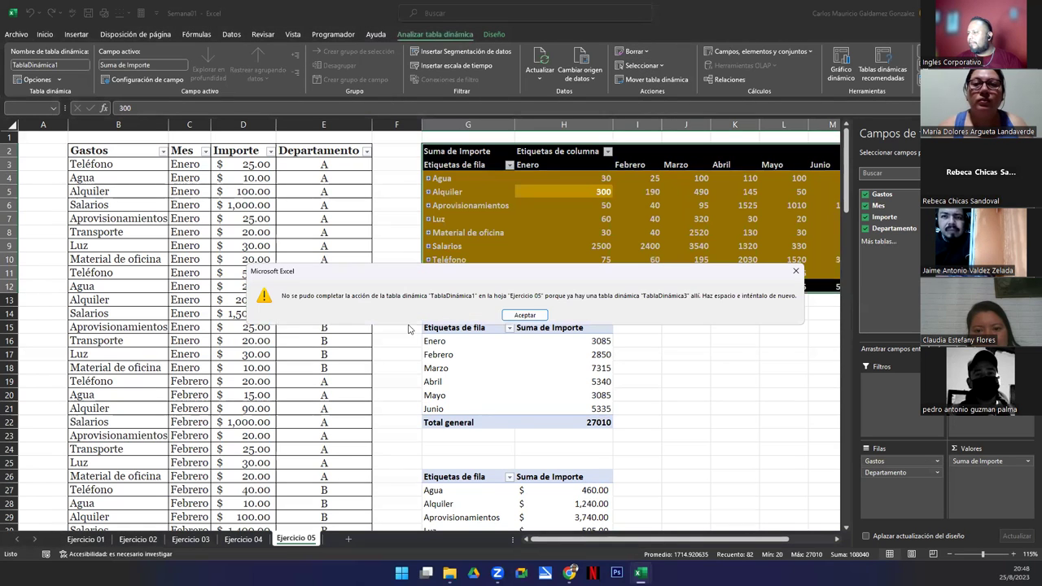
pyautogui.click(516, 308)
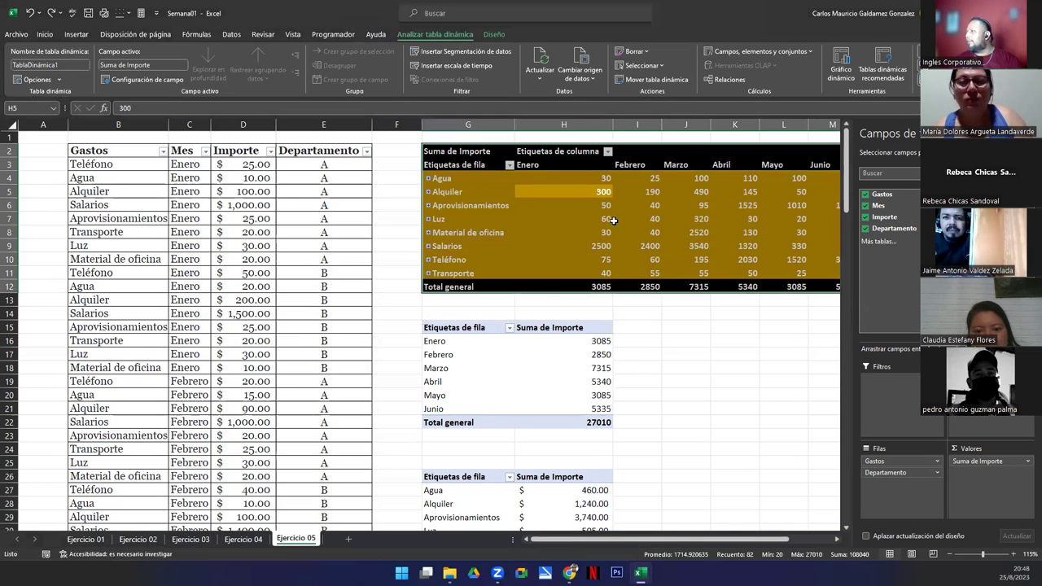
# Step: Delete the expense totals pivot table in G26:H35 and undo the deletion
pyautogui.click(836, 539)
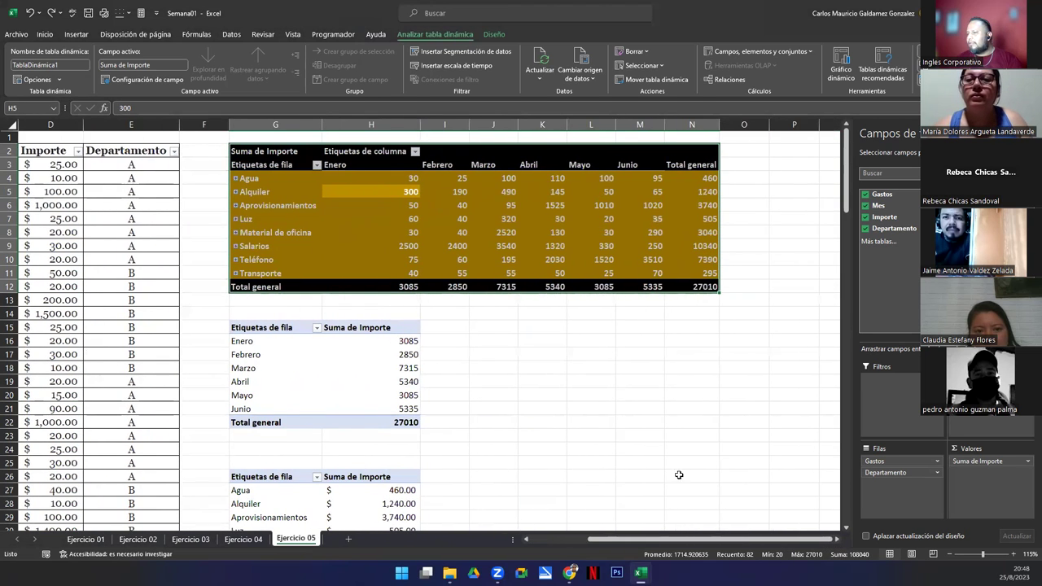
pyautogui.scroll(-5, 286, 370)
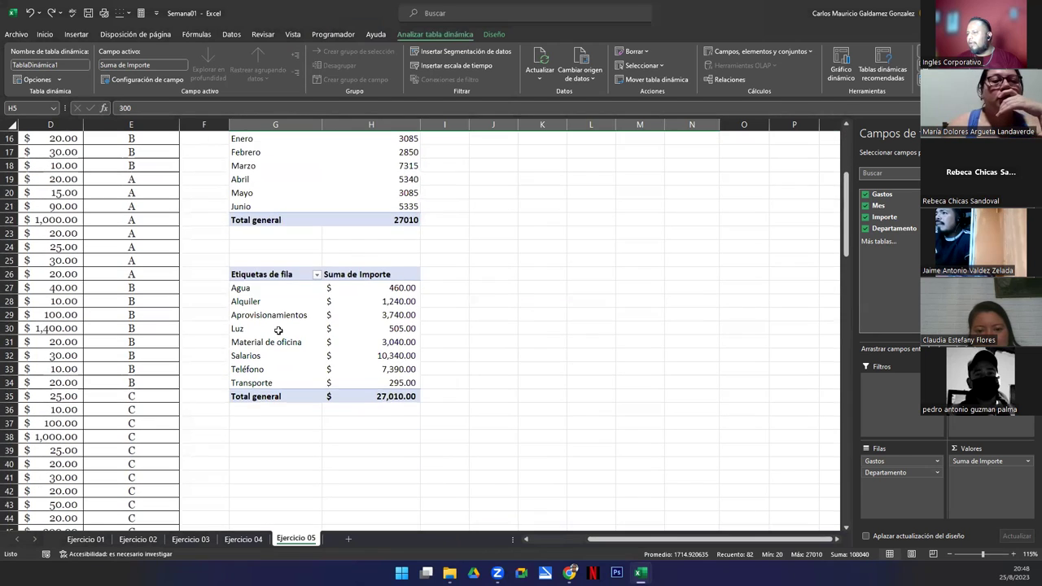
pyautogui.click(277, 330)
pyautogui.moveTo(260, 274); pyautogui.dragTo(371, 391)
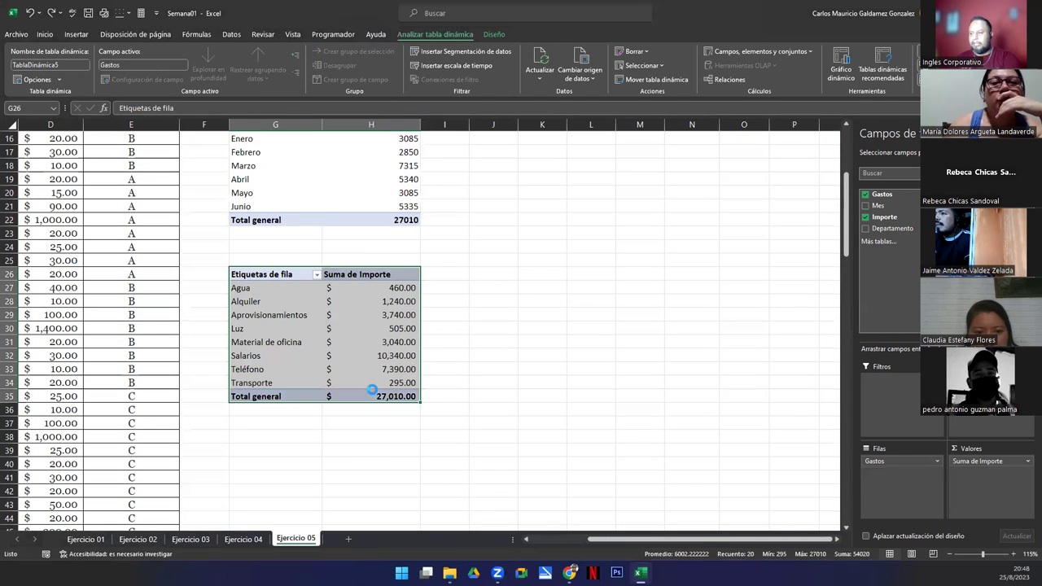
pyautogui.press('Delete')
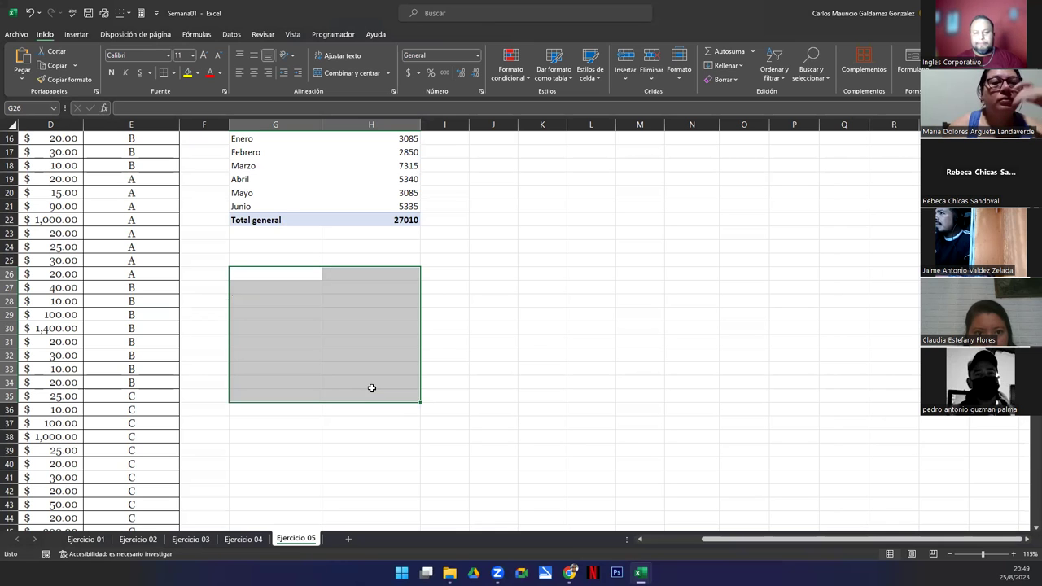
pyautogui.hotkey('ctrl', 'z')
pyautogui.click(362, 371)
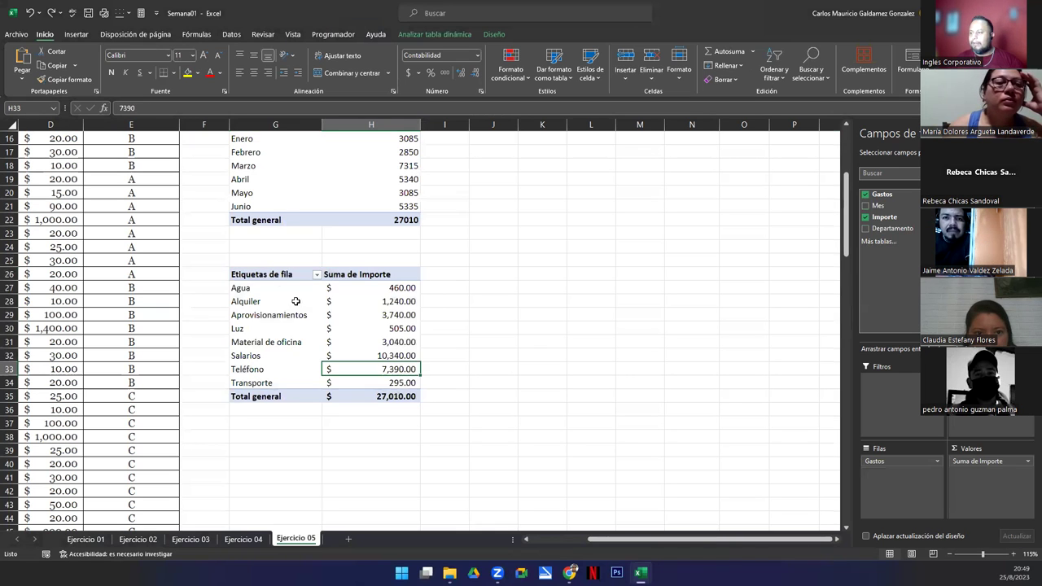
# Step: Select the full expense totals range G26:H35 again and delete that pivot table
pyautogui.moveTo(249, 274); pyautogui.dragTo(378, 396)
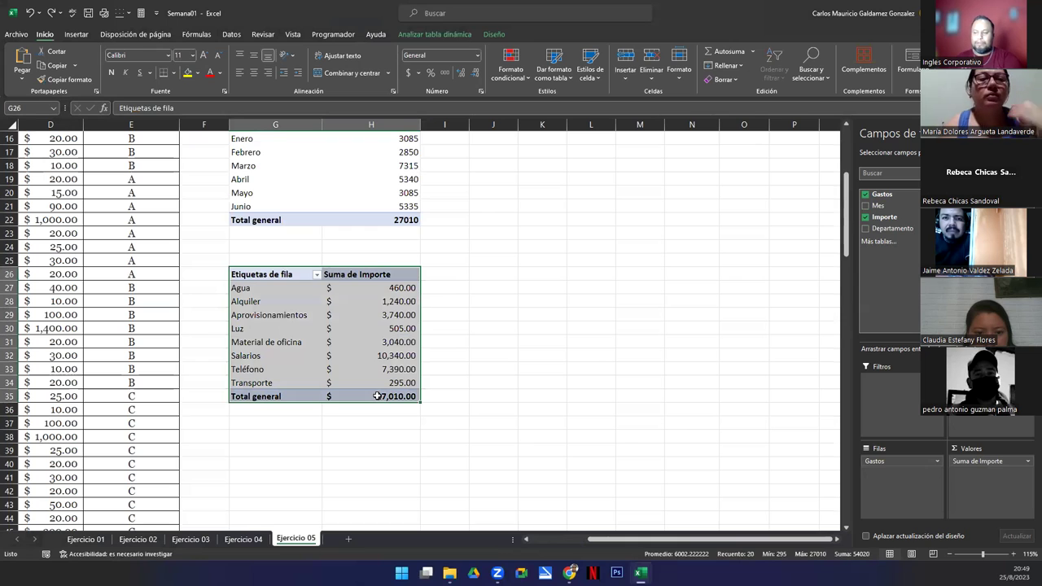
pyautogui.press('Delete')
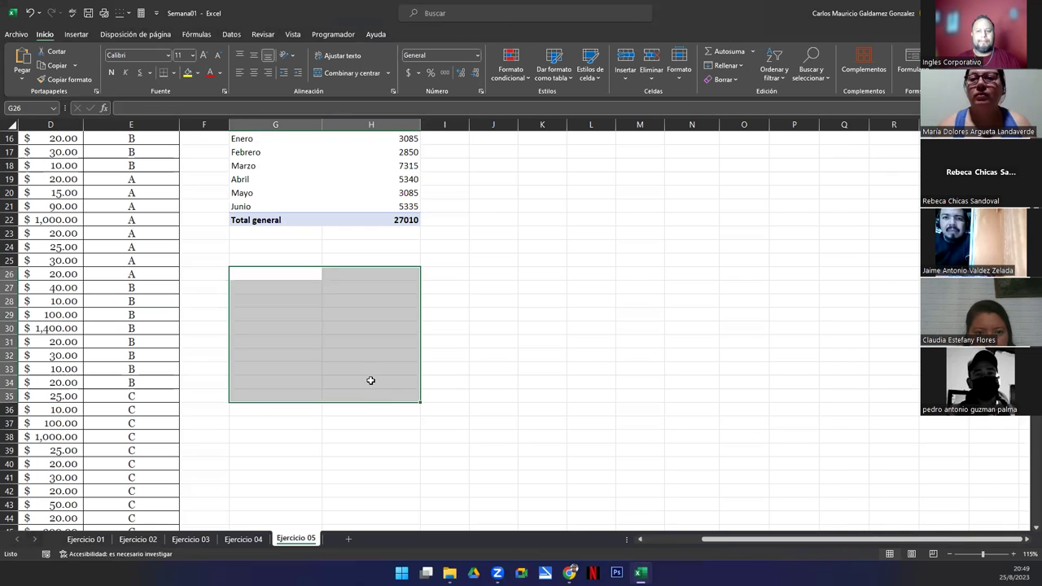
pyautogui.click(359, 364)
# Step: Delete the monthly pivot table in G15:H22 and the expense-by-month pivot table in G2:N12
pyautogui.scroll(5, 359, 363)
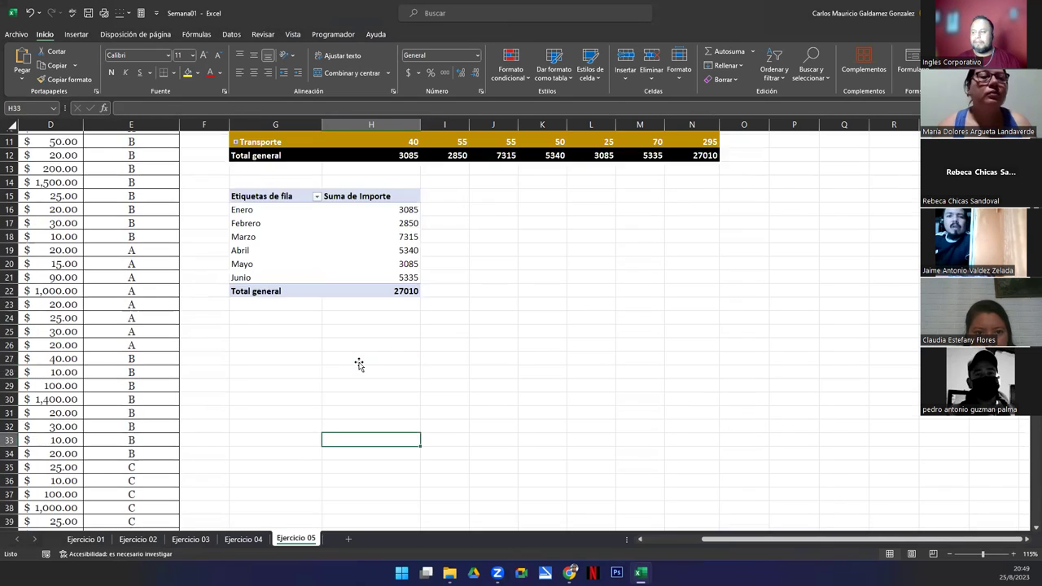
pyautogui.moveTo(244, 327); pyautogui.dragTo(377, 422)
pyautogui.press('Delete')
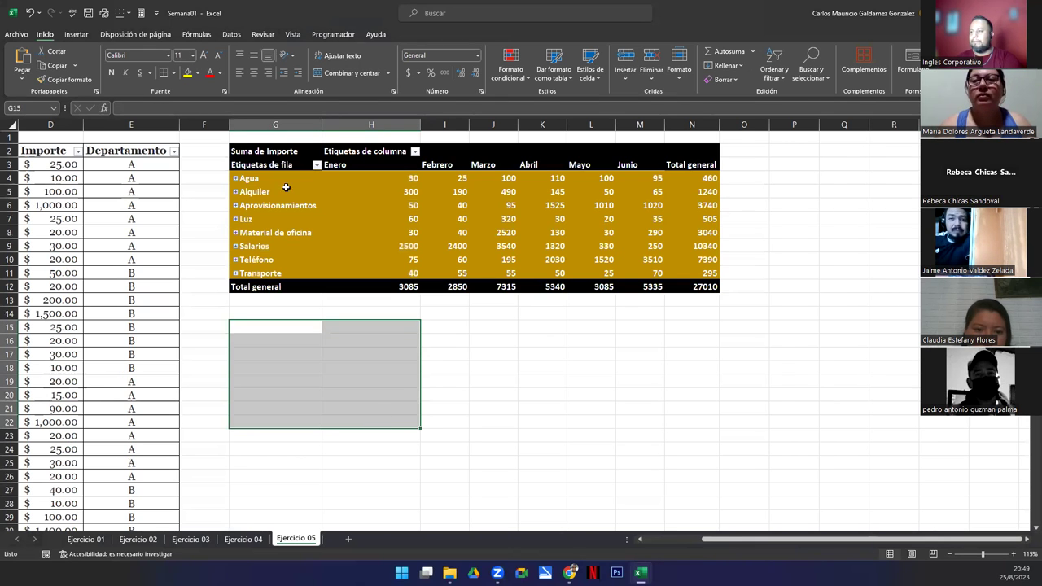
pyautogui.moveTo(255, 149); pyautogui.dragTo(705, 286)
pyautogui.press('Delete')
pyautogui.click(384, 297)
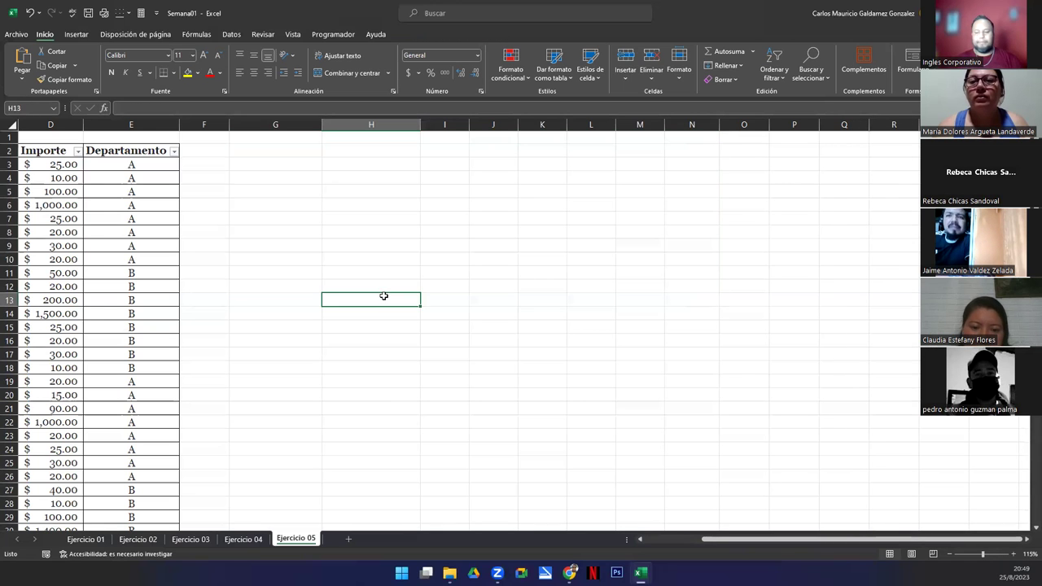
# Step: Undo the deletions of the three pivot tables on Ejercicio 05
pyautogui.hotkey('ctrl', 'z')
pyautogui.hotkey('ctrl', 'z')
pyautogui.hotkey('ctrl', 'z')
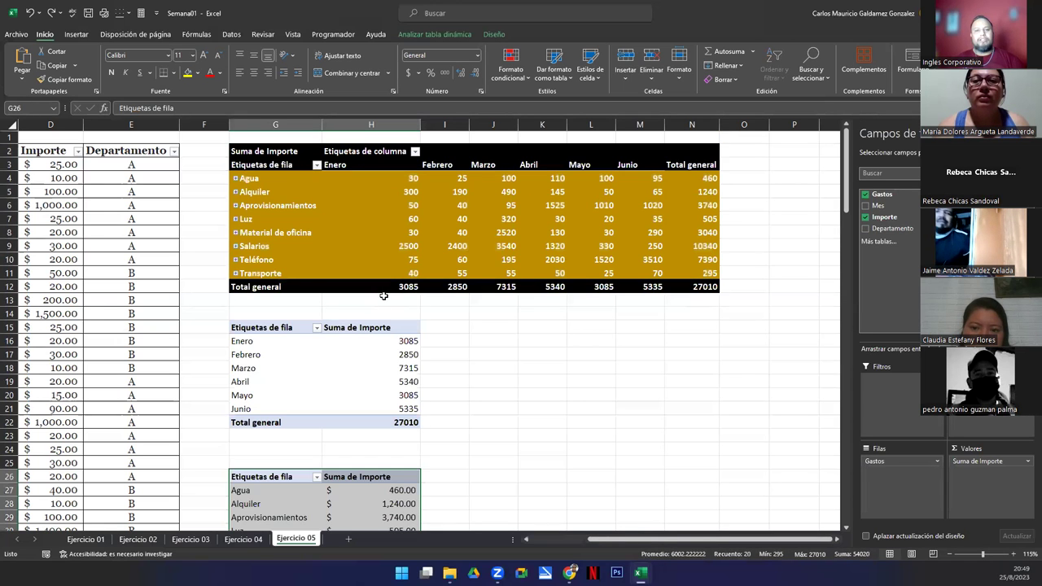
pyautogui.click(308, 272)
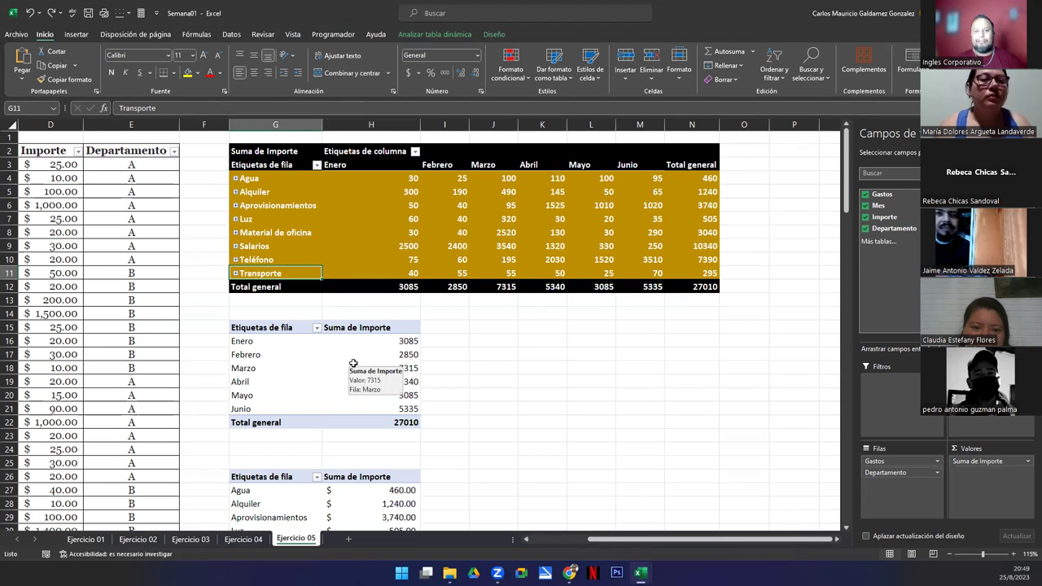
# Step: Move the monthly pivot table in G15:H22 to a new worksheet
pyautogui.click(298, 355)
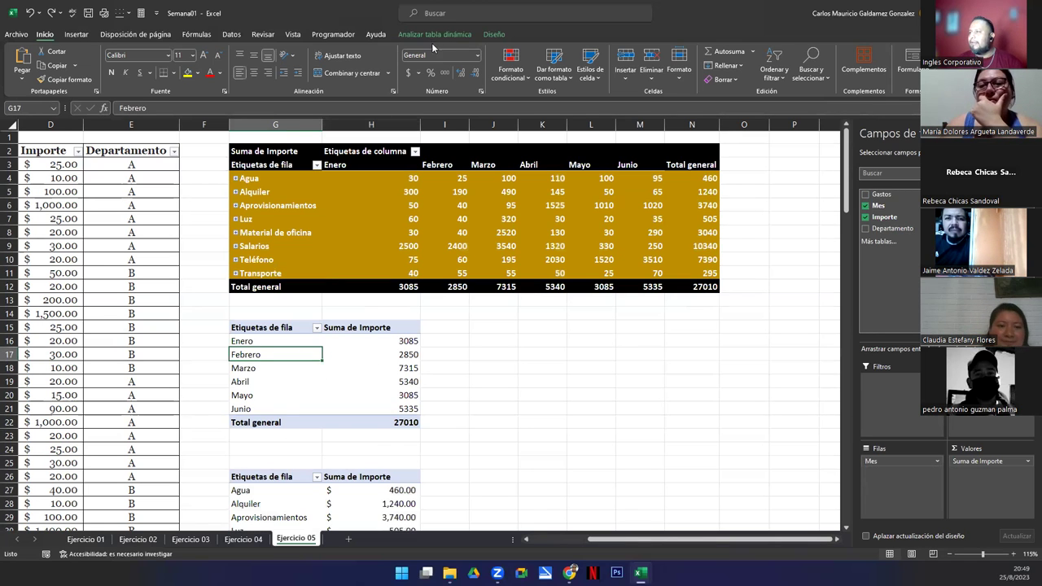
pyautogui.click(459, 34)
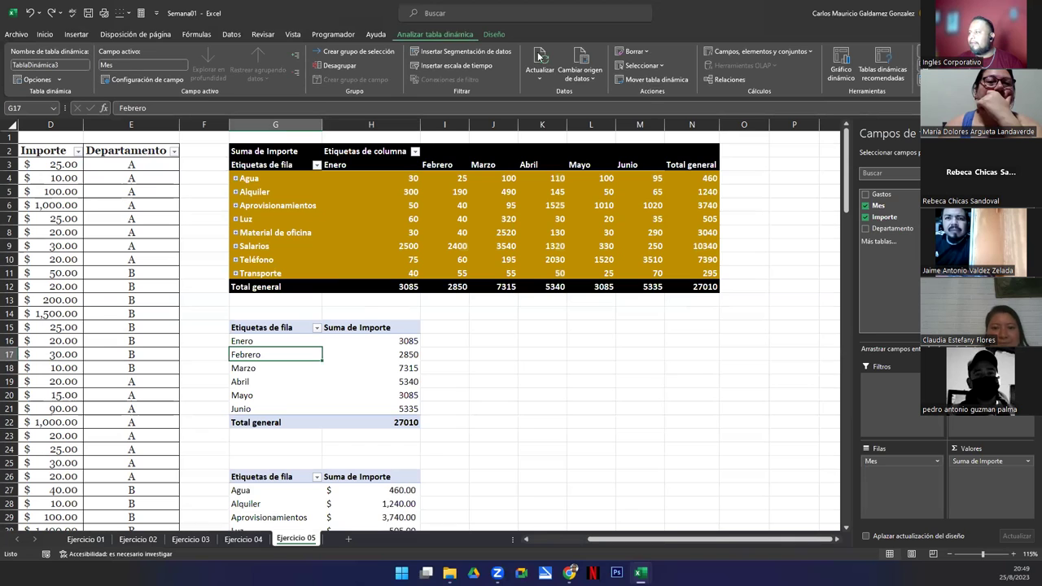
pyautogui.click(662, 83)
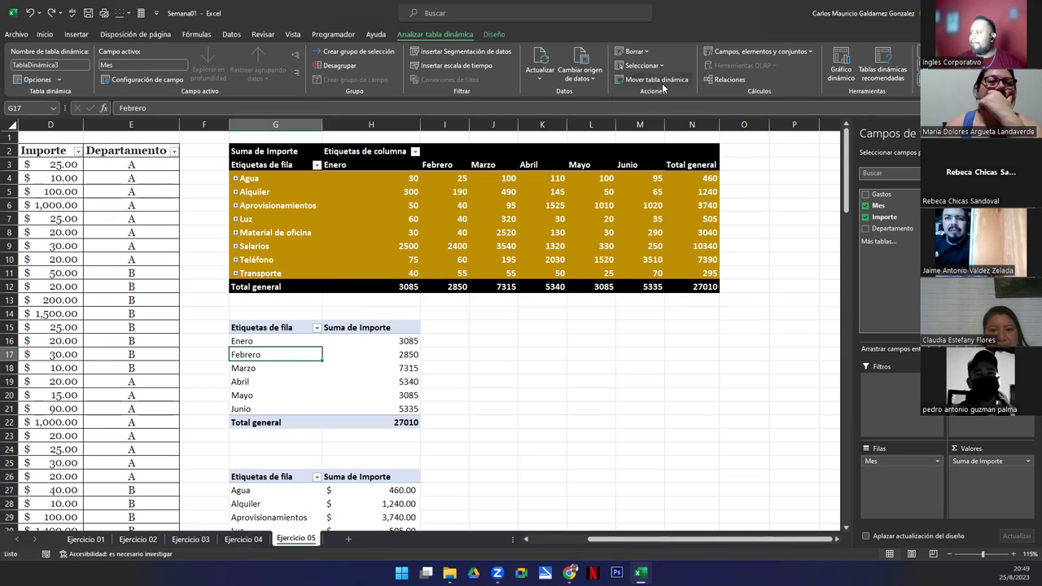
pyautogui.click(708, 271)
pyautogui.click(783, 311)
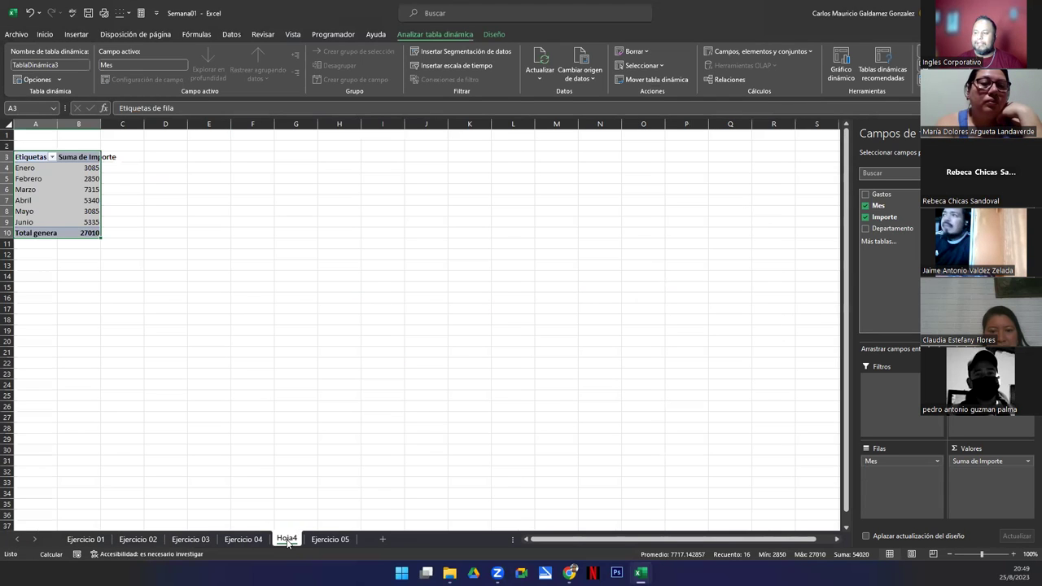
# Step: Return to sheet Ejercicio 05 and undo the monthly pivot table's move to the new worksheet
pyautogui.rightClick(288, 541)
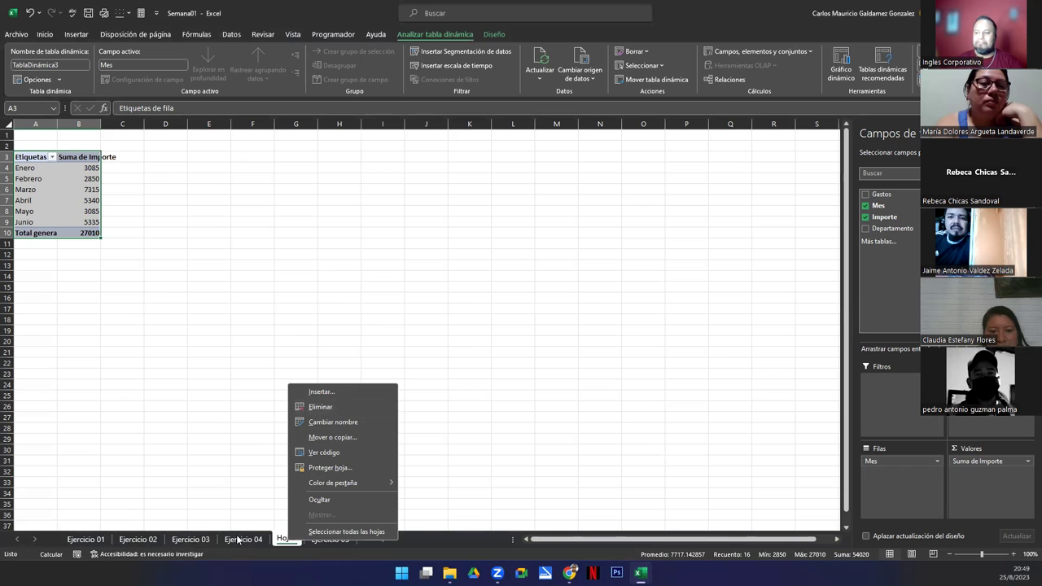
pyautogui.click(269, 544)
pyautogui.click(330, 539)
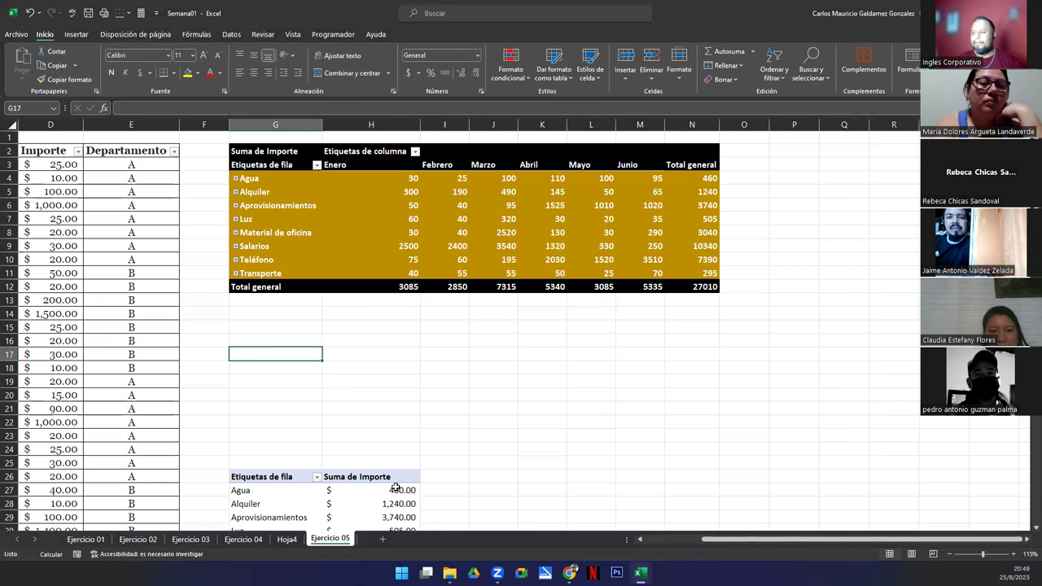
pyautogui.hotkey('ctrl', 'pageup')
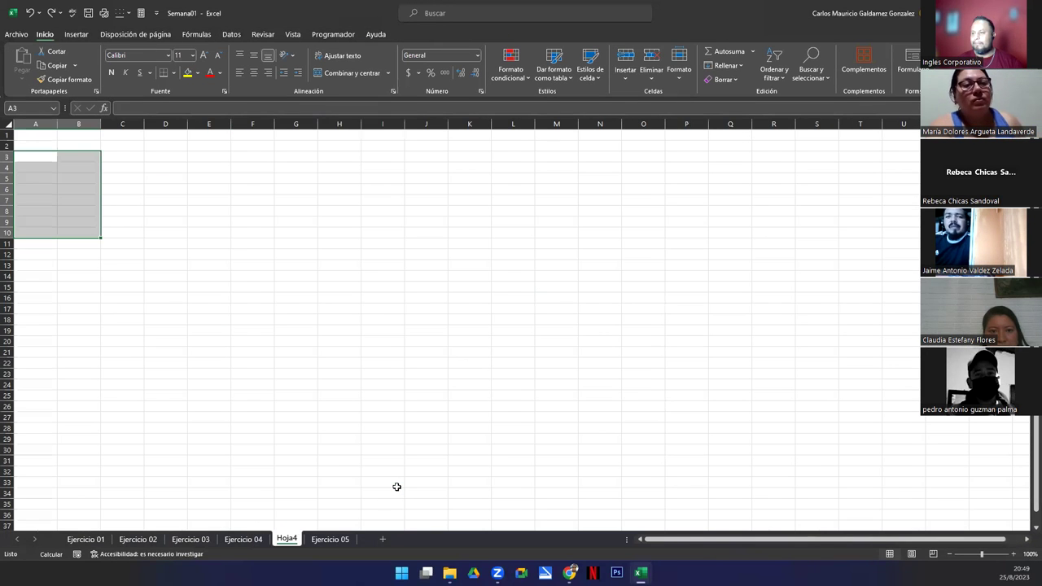
pyautogui.hotkey('ctrl', 'pagedown')
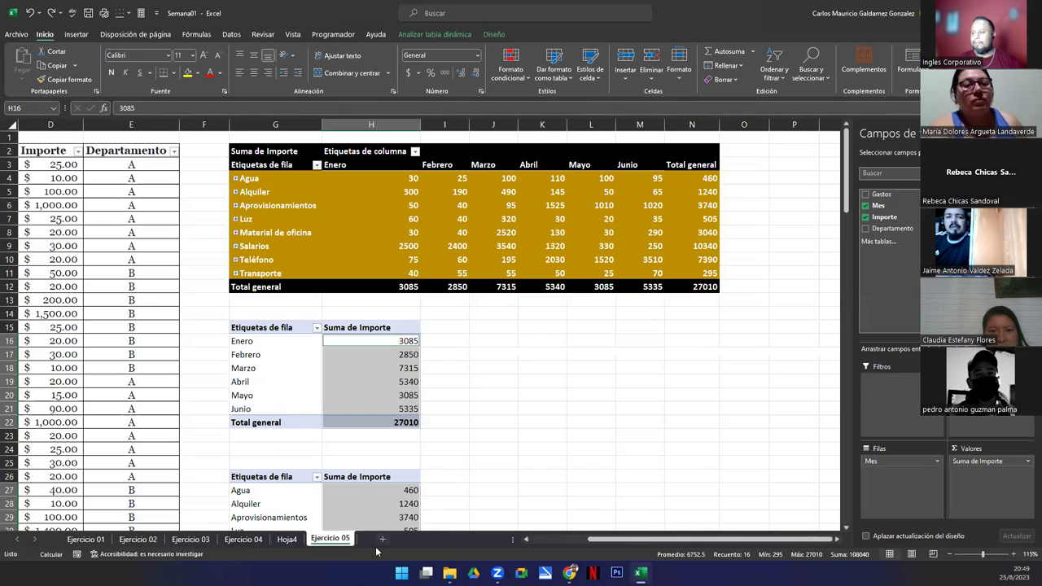
# Step: Delete the empty sheet Hoja4
pyautogui.rightClick(287, 540)
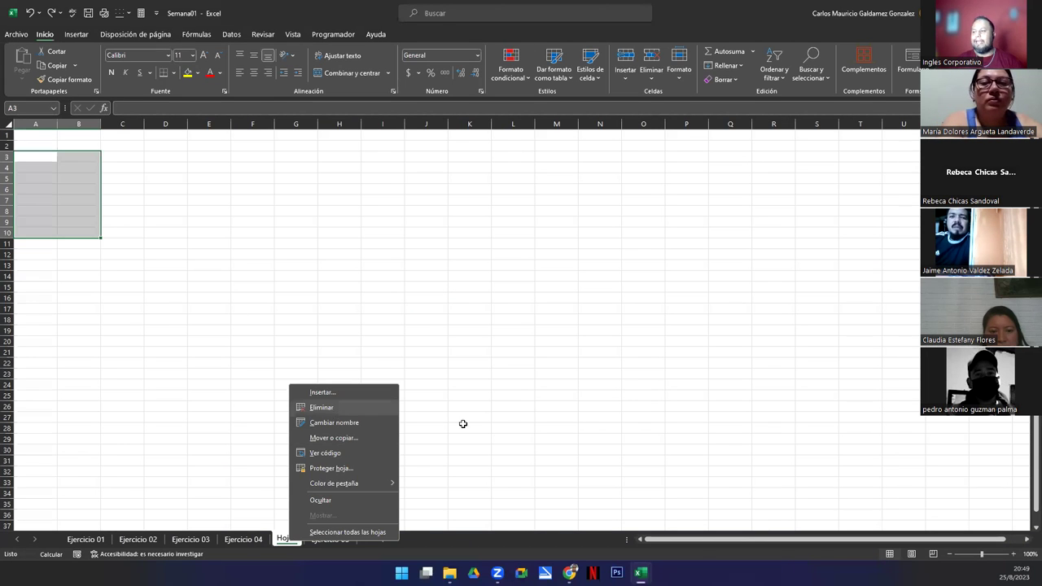
pyautogui.press('Return')
pyautogui.click(365, 380)
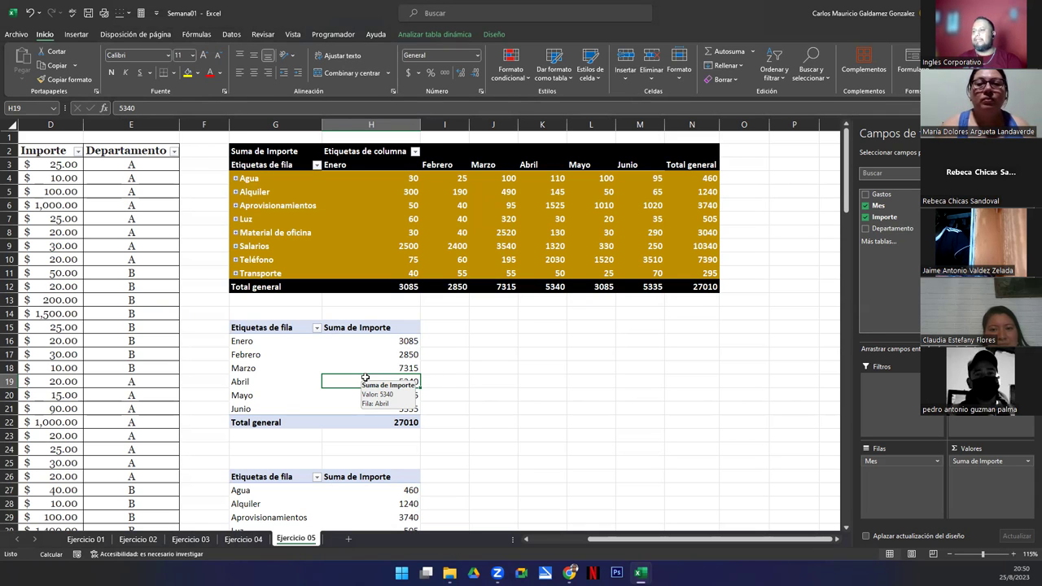
pyautogui.click(289, 337)
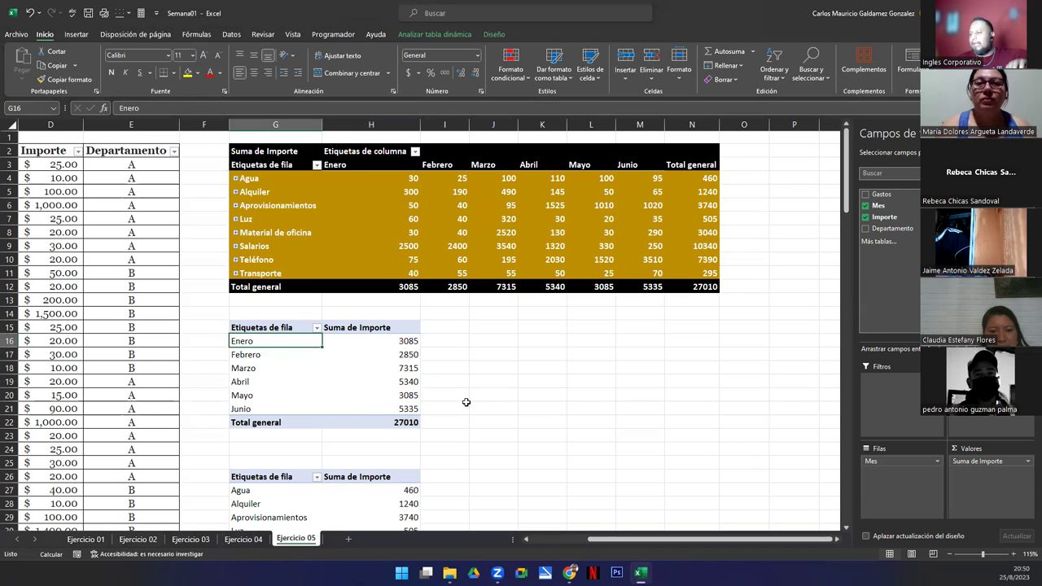
pyautogui.click(345, 397)
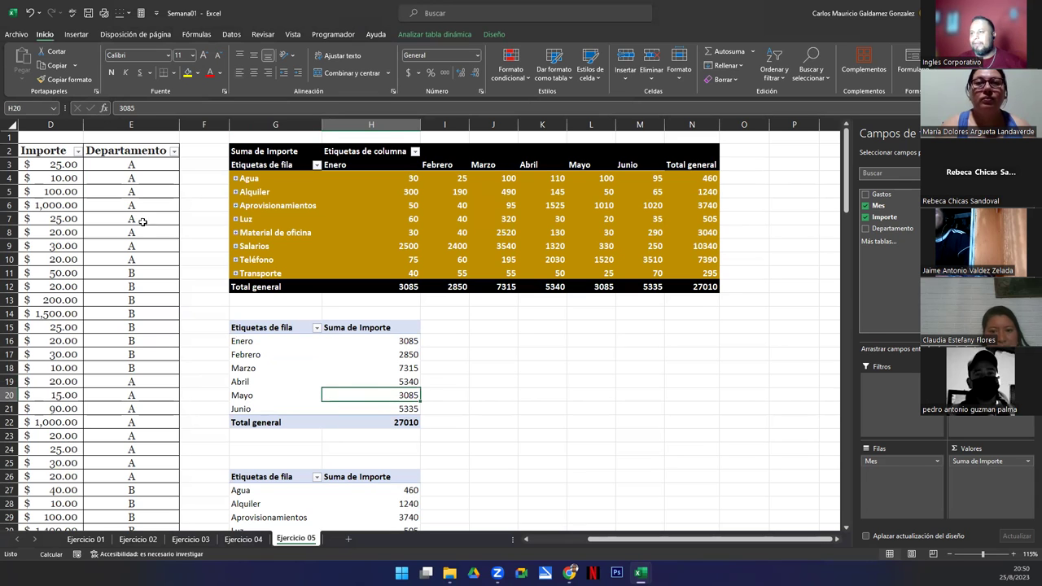
# Step: Examine the reference image of the two coloured pivot tables, zoomed in, and close it
pyautogui.click(76, 34)
pyautogui.click(298, 367)
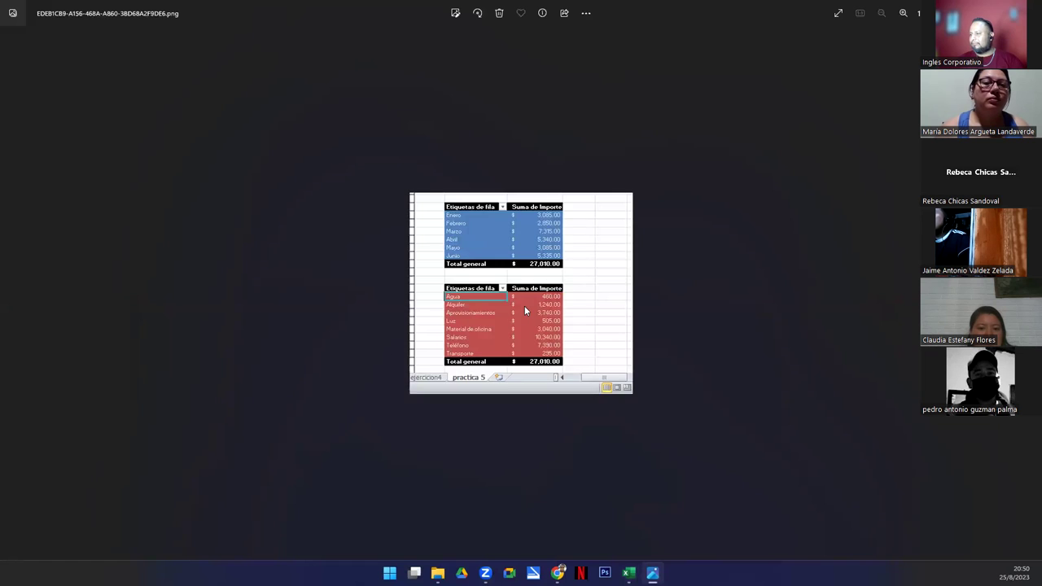
pyautogui.scroll(3, 524, 305)
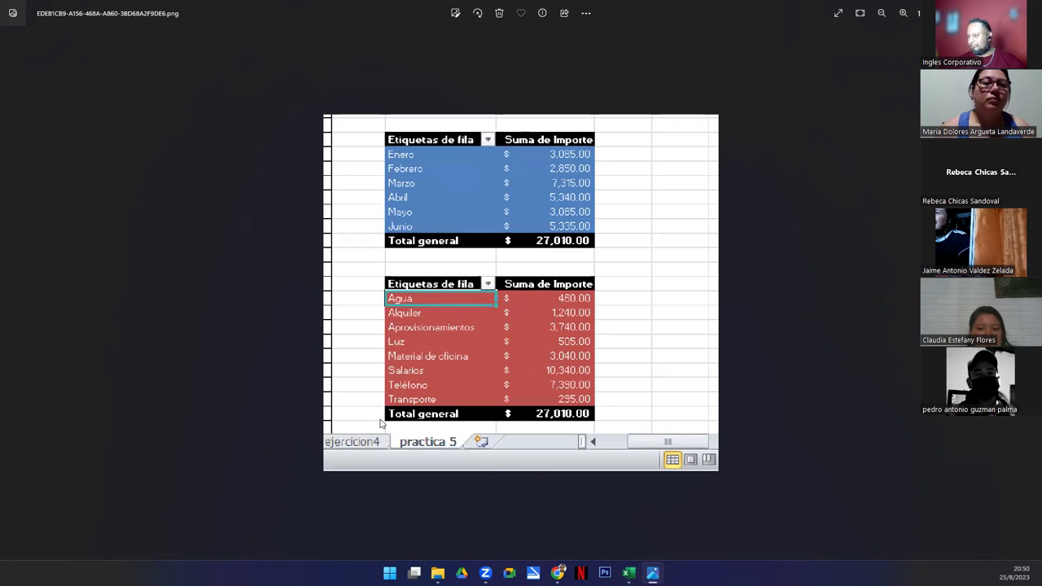
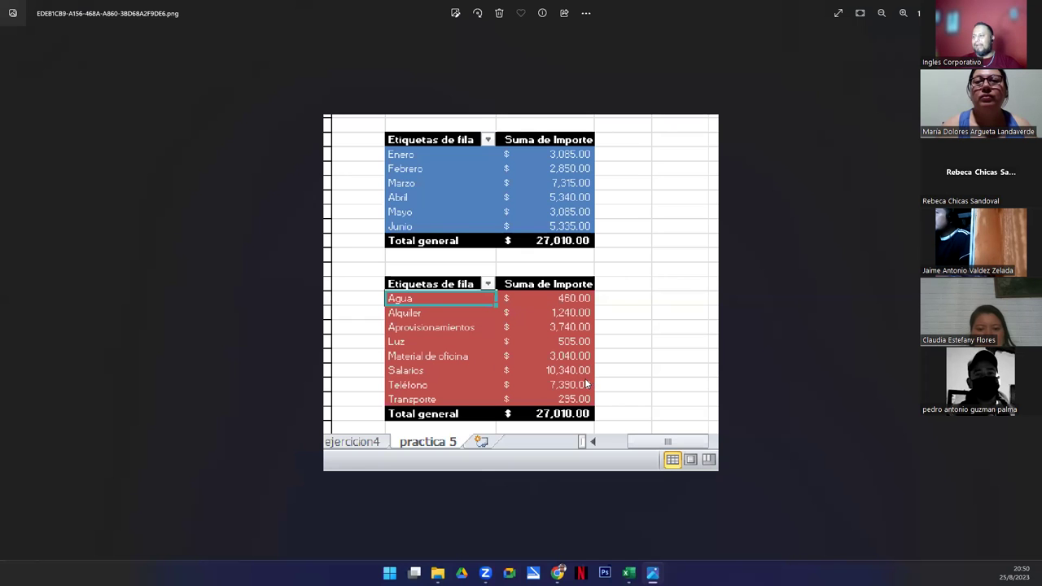
pyautogui.hotkey('alt', 'F4')
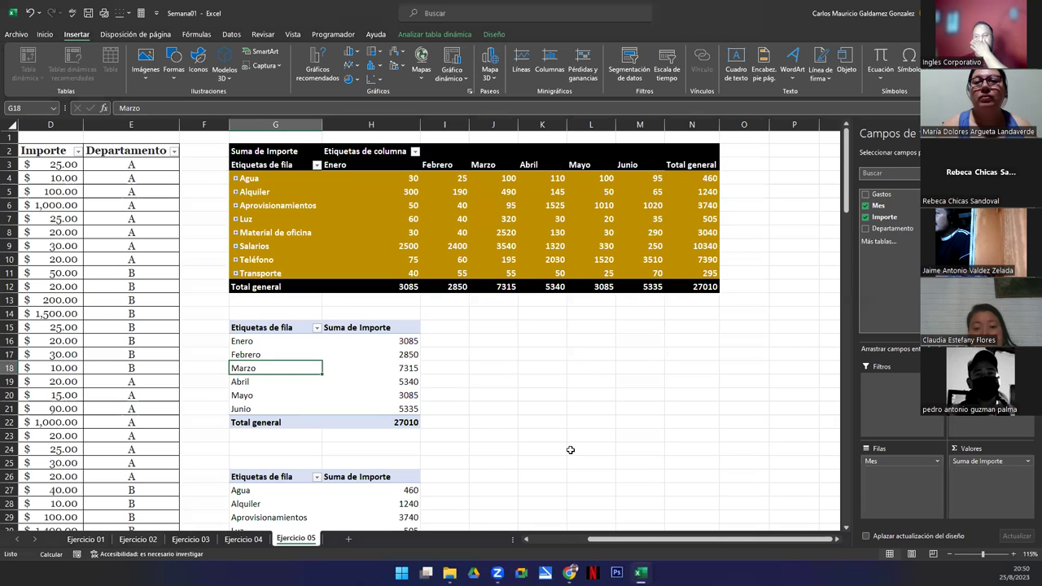
# Step: Apply the dark (Oscuro) green pivot table style with black header and total rows to the monthly pivot table in G15:H22
pyautogui.click(544, 538)
pyautogui.moveTo(616, 541); pyautogui.dragTo(734, 541)
pyautogui.click(498, 407)
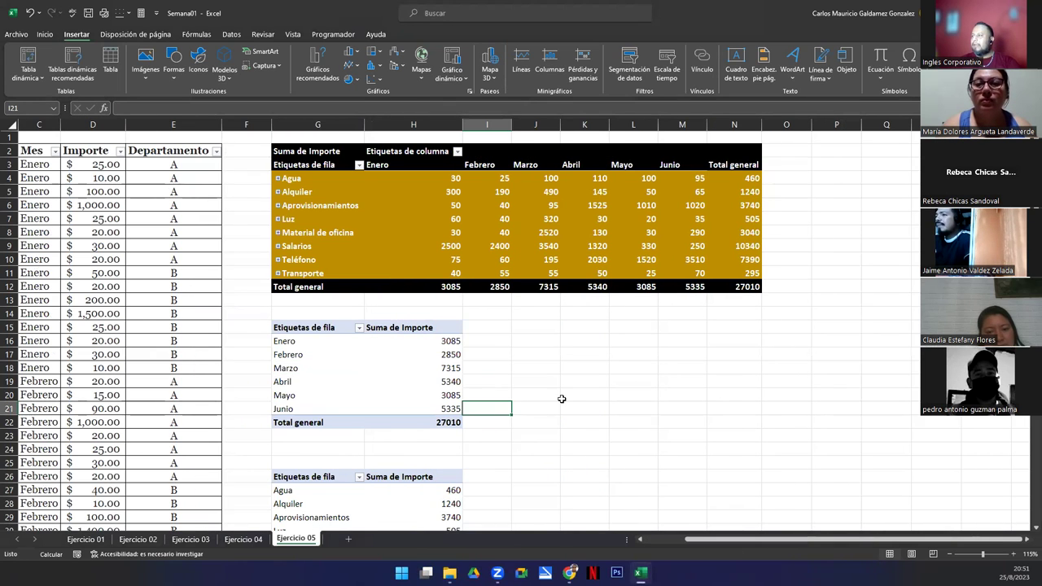
pyautogui.click(372, 354)
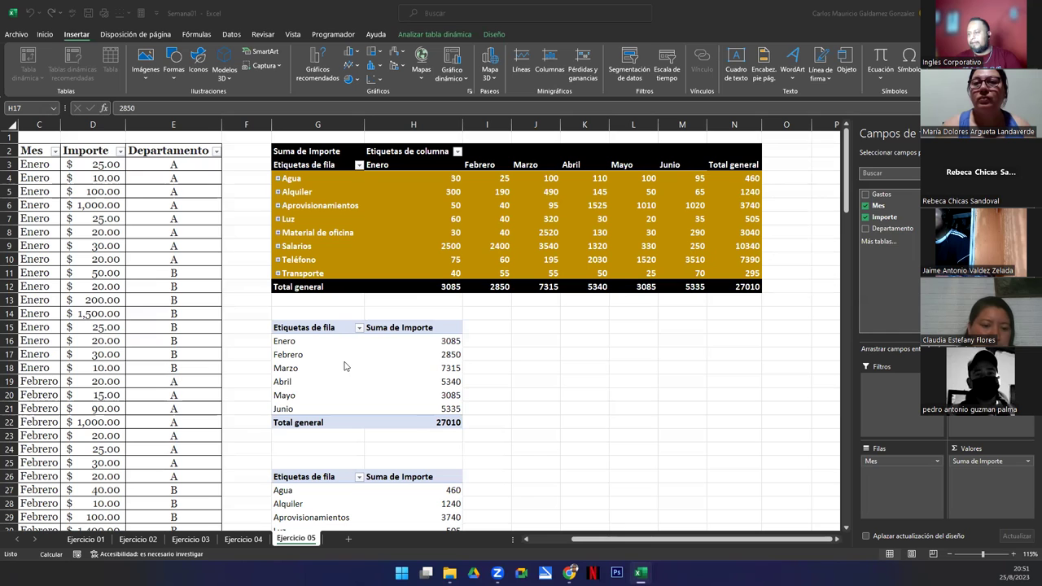
pyautogui.hotkey('alt', 'Tab')
pyautogui.click(494, 35)
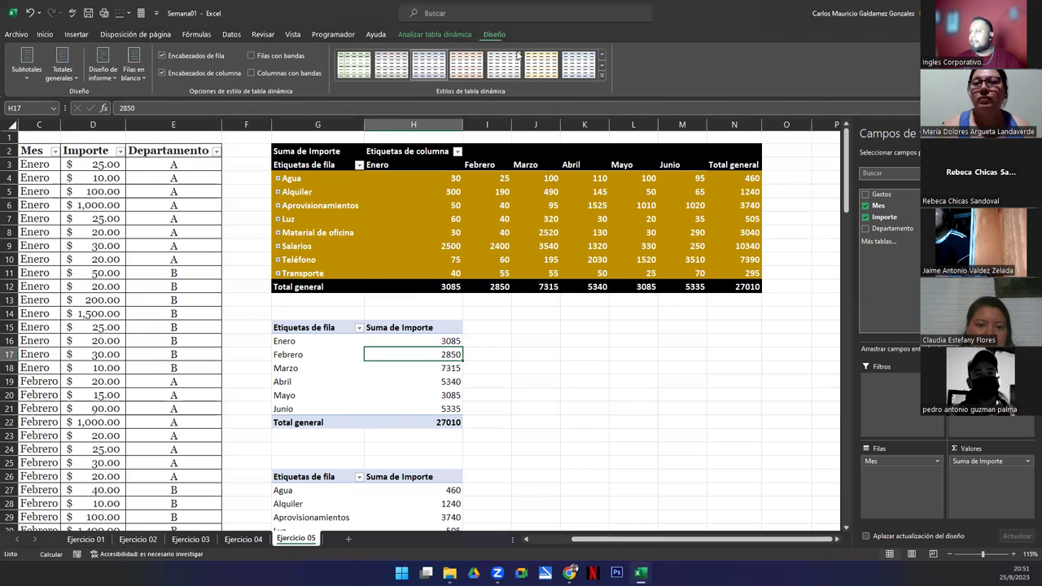
pyautogui.click(601, 77)
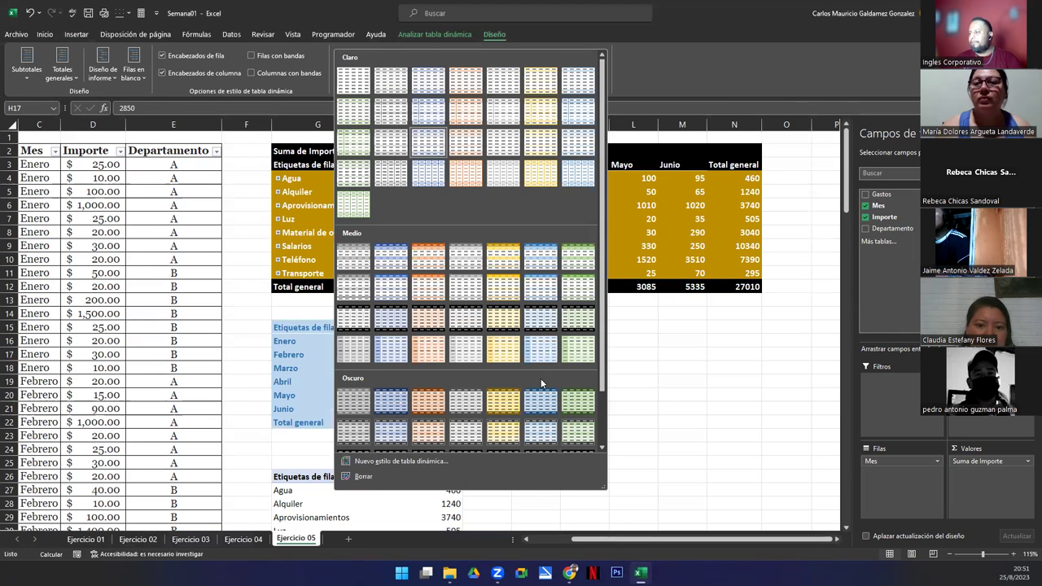
pyautogui.scroll(-1, 541, 378)
pyautogui.click(588, 410)
# Step: Apply the dark (Oscuro) orange pivot table style with black header and total rows to the expense pivot table in G26:H35
pyautogui.click(411, 517)
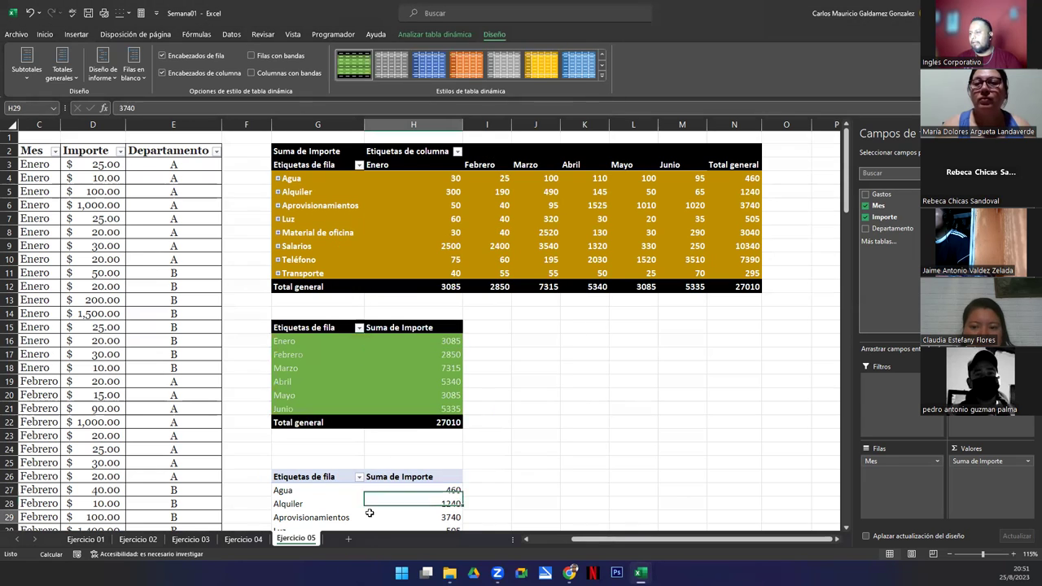
pyautogui.click(601, 77)
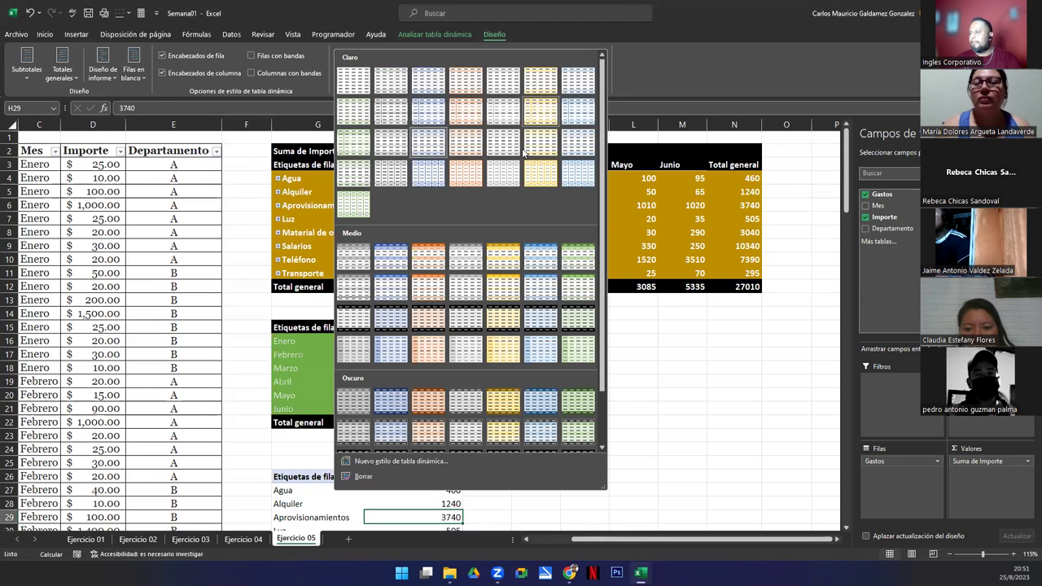
pyautogui.scroll(-1, 456, 366)
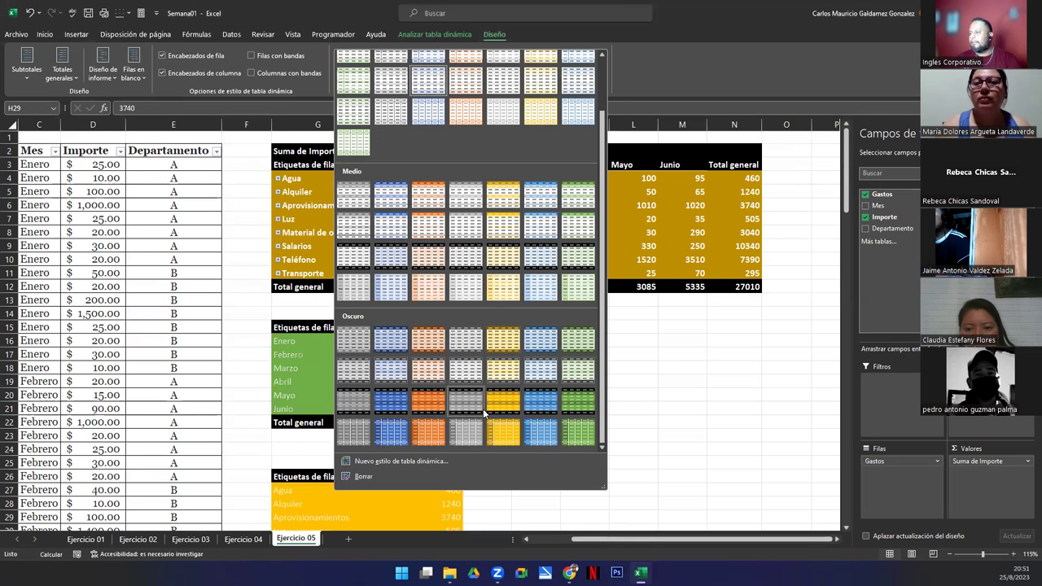
pyautogui.click(440, 405)
pyautogui.moveTo(849, 186)
pyautogui.mouseDown()
pyautogui.moveTo(848, 205)
pyautogui.moveTo(848, 187)
pyautogui.mouseUp()
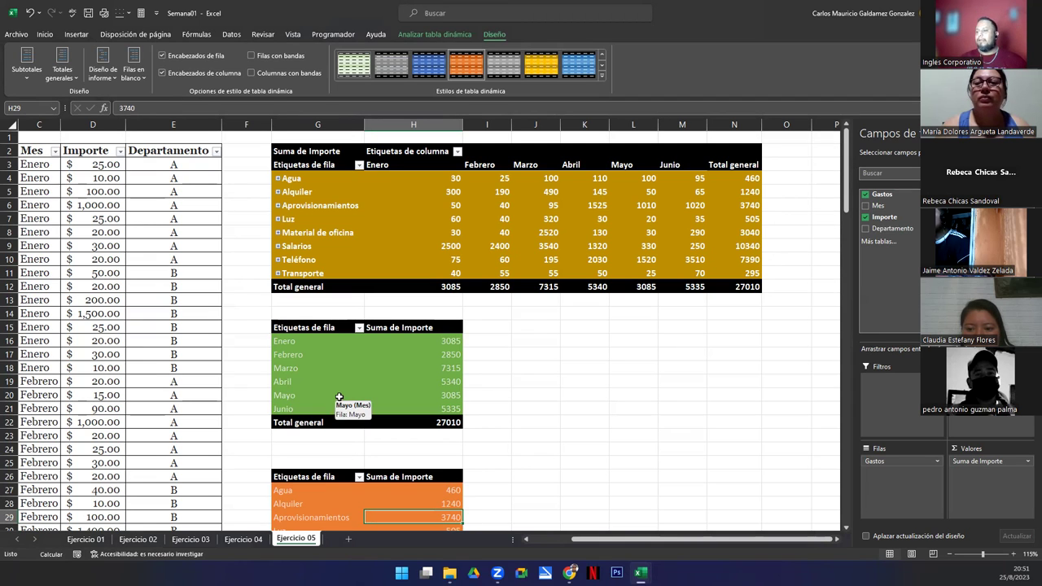
# Step: Try to expand the Agua item in the expense-by-month pivot table
pyautogui.click(537, 543)
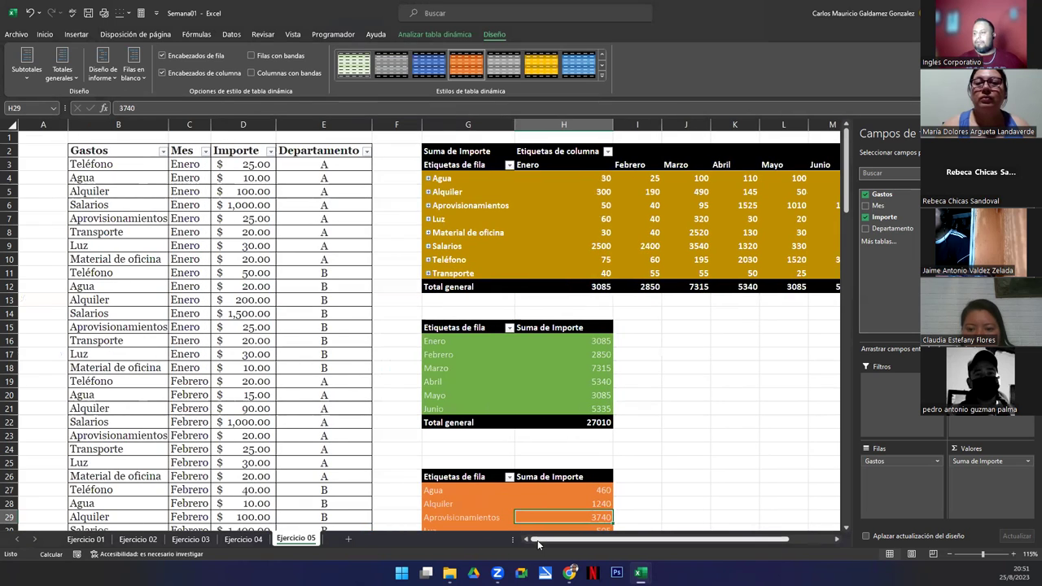
pyautogui.click(243, 366)
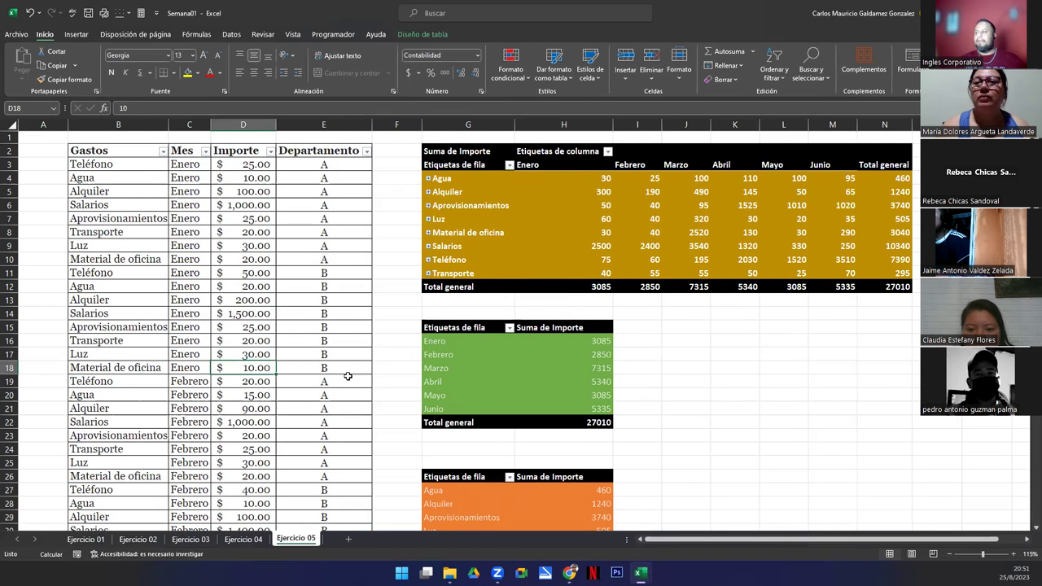
pyautogui.scroll(-5, 264, 408)
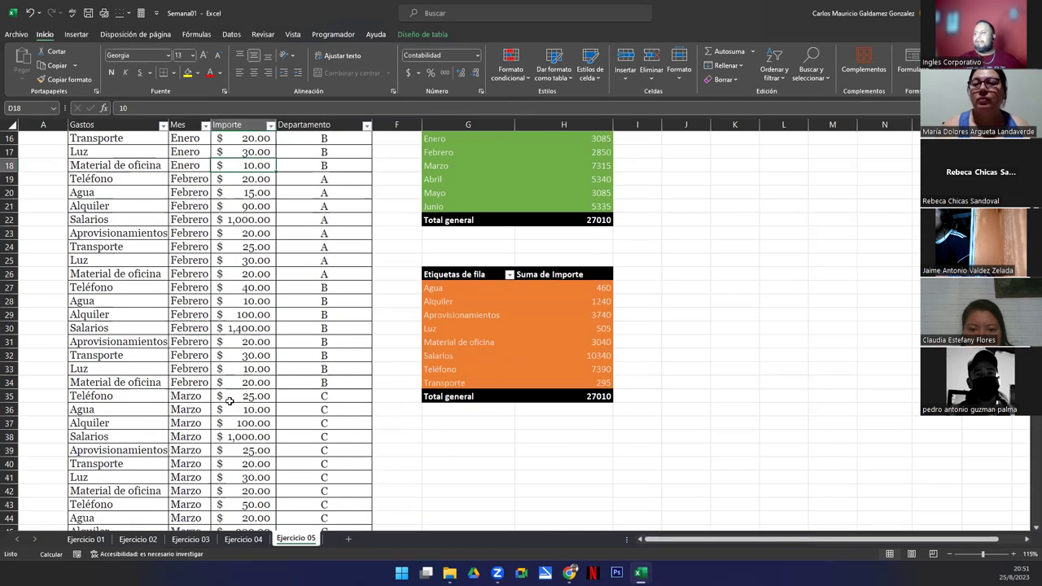
pyautogui.scroll(5, 228, 401)
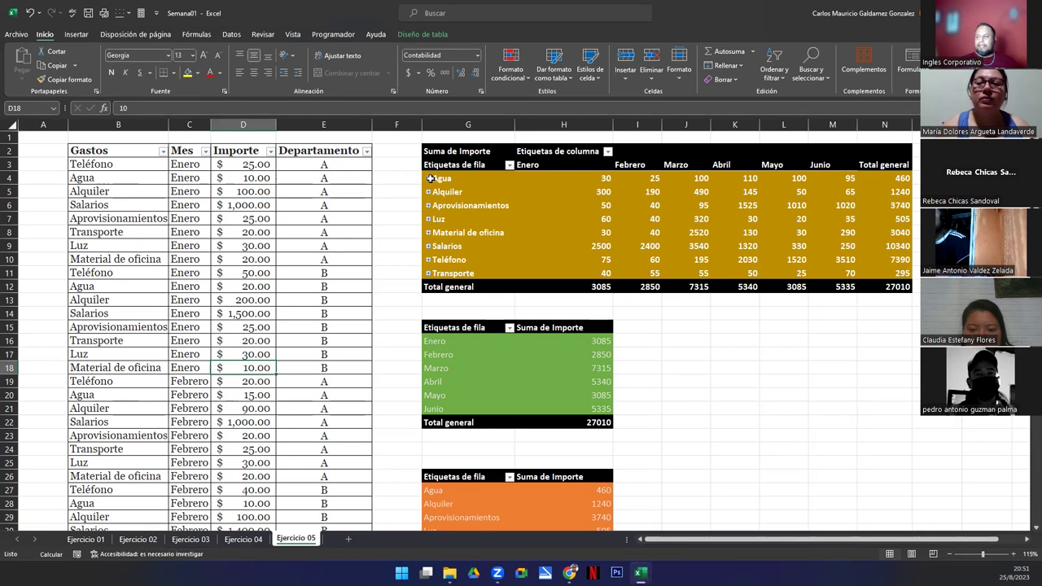
pyautogui.click(468, 178)
pyautogui.click(427, 178)
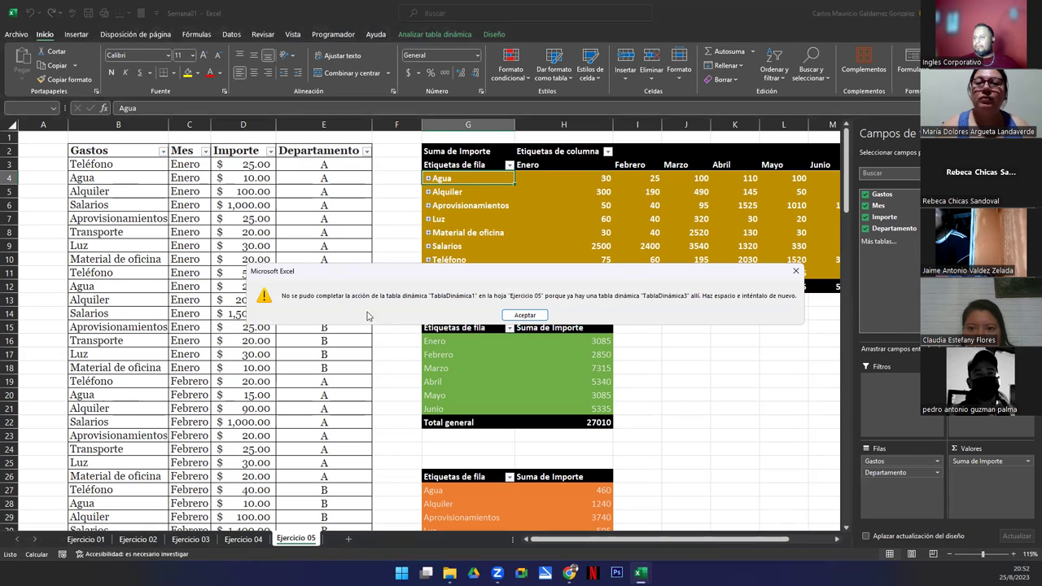
pyautogui.click(525, 316)
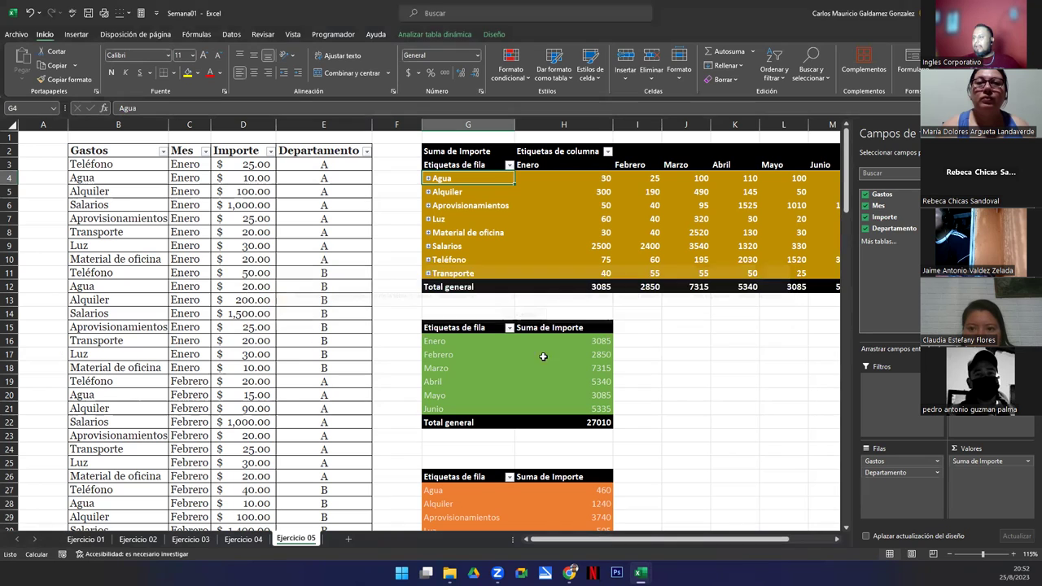
# Step: Move the green monthly pivot table to P2 and the orange expense pivot table to S2, beside the expense-by-month table
pyautogui.click(837, 540)
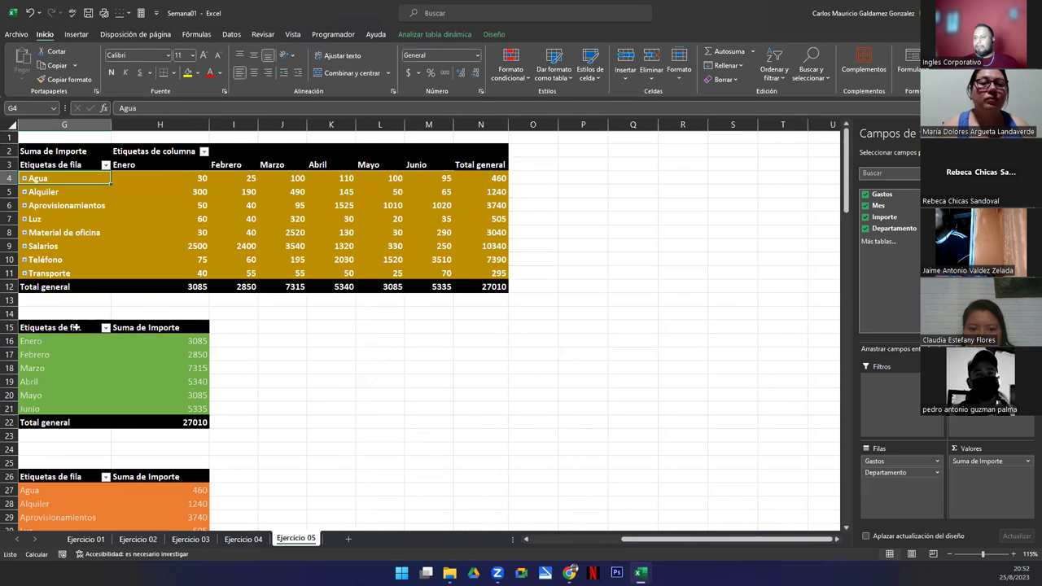
pyautogui.click(525, 539)
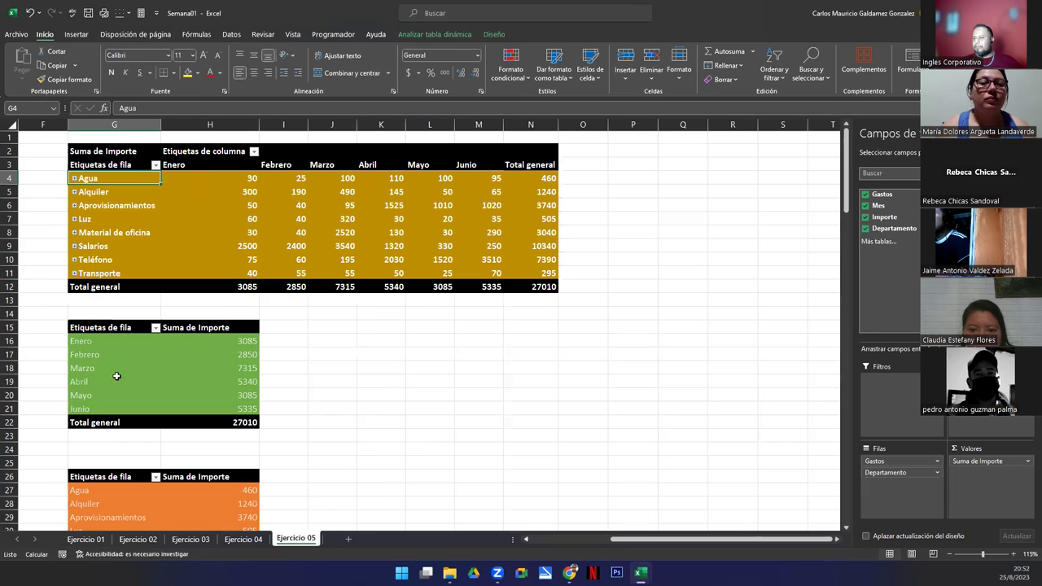
pyautogui.moveTo(88, 327); pyautogui.dragTo(697, 226)
pyautogui.moveTo(126, 479); pyautogui.dragTo(244, 509)
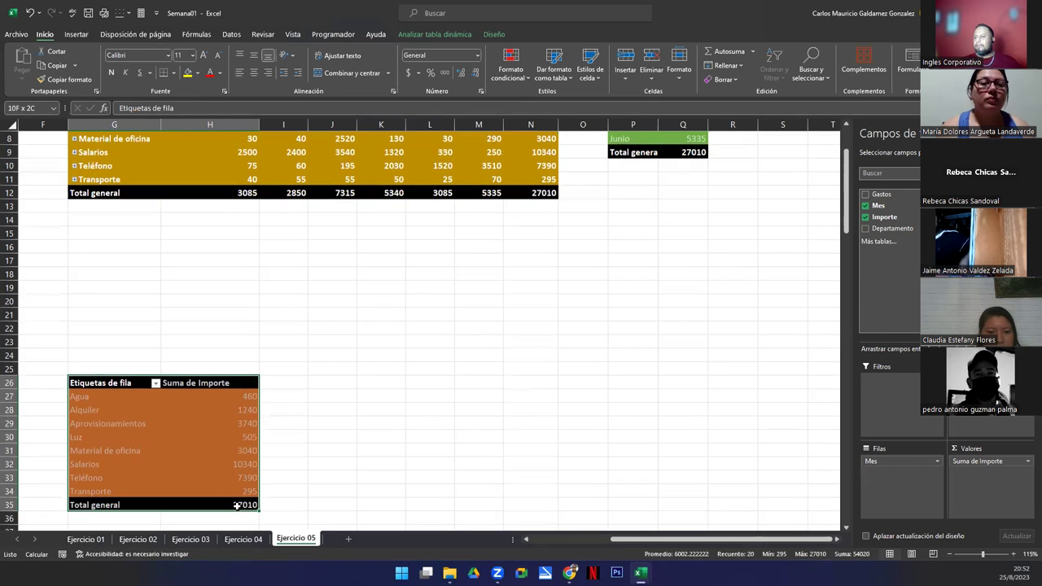
pyautogui.moveTo(259, 449); pyautogui.dragTo(835, 216)
# Step: Expand and collapse the Transporte item in the expense-by-month pivot table
pyautogui.click(74, 274)
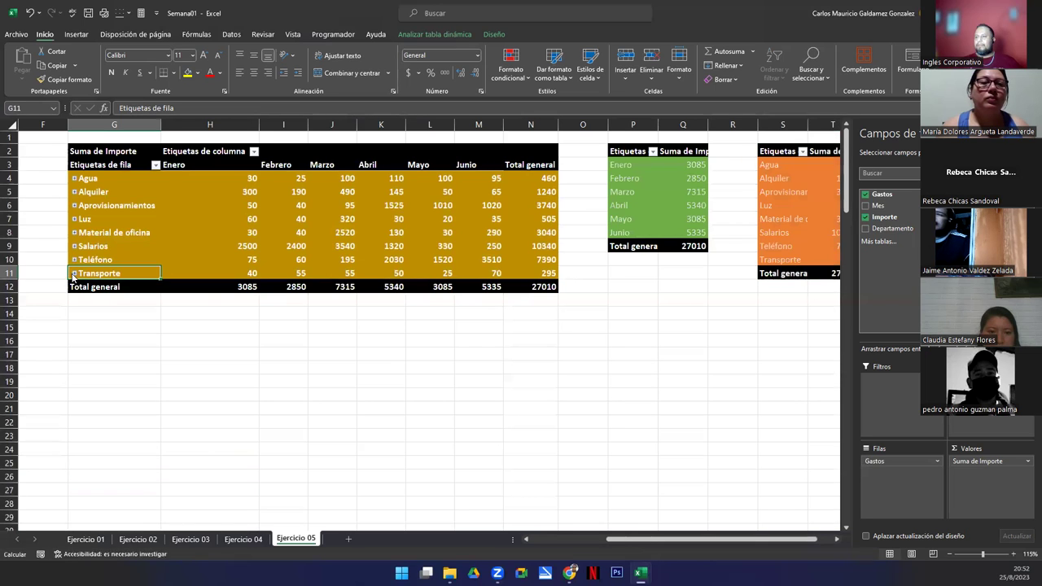
pyautogui.click(73, 275)
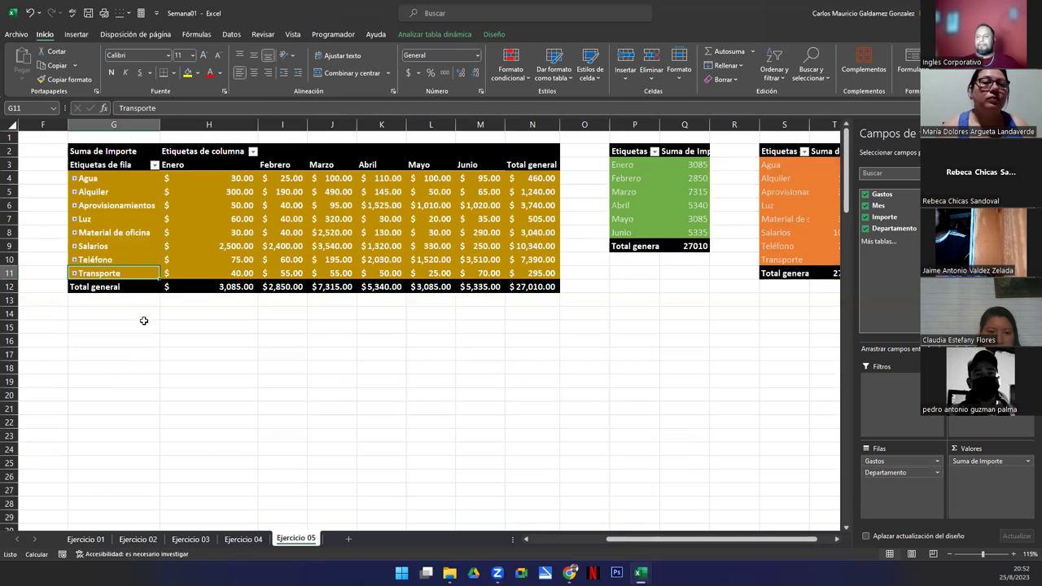
pyautogui.moveTo(83, 151)
pyautogui.mouseDown()
pyautogui.moveTo(525, 295)
pyautogui.moveTo(521, 286)
pyautogui.moveTo(541, 289)
pyautogui.moveTo(326, 286)
pyautogui.moveTo(102, 180)
pyautogui.moveTo(91, 153)
pyautogui.mouseUp()
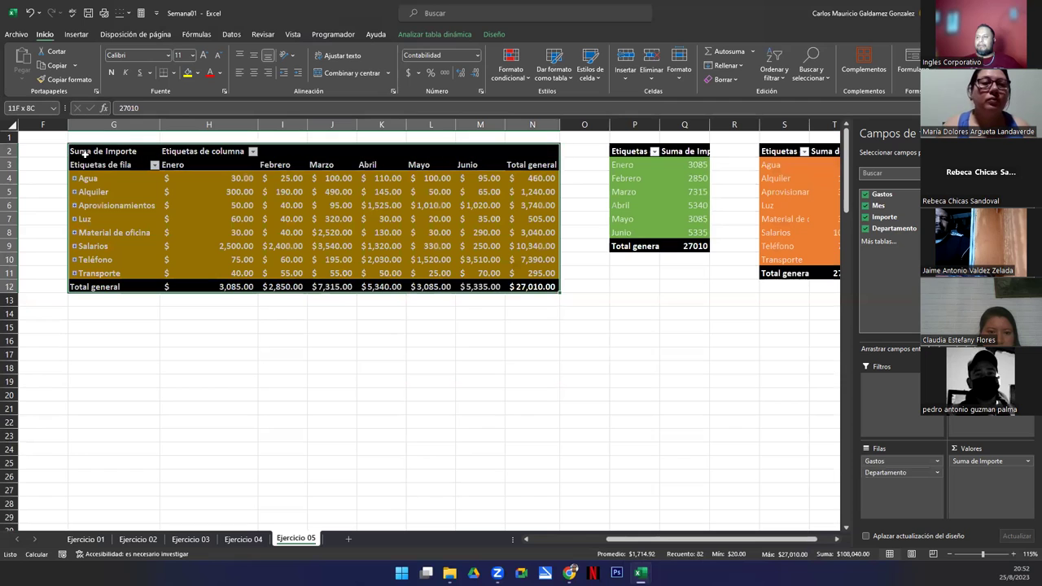
pyautogui.click(110, 203)
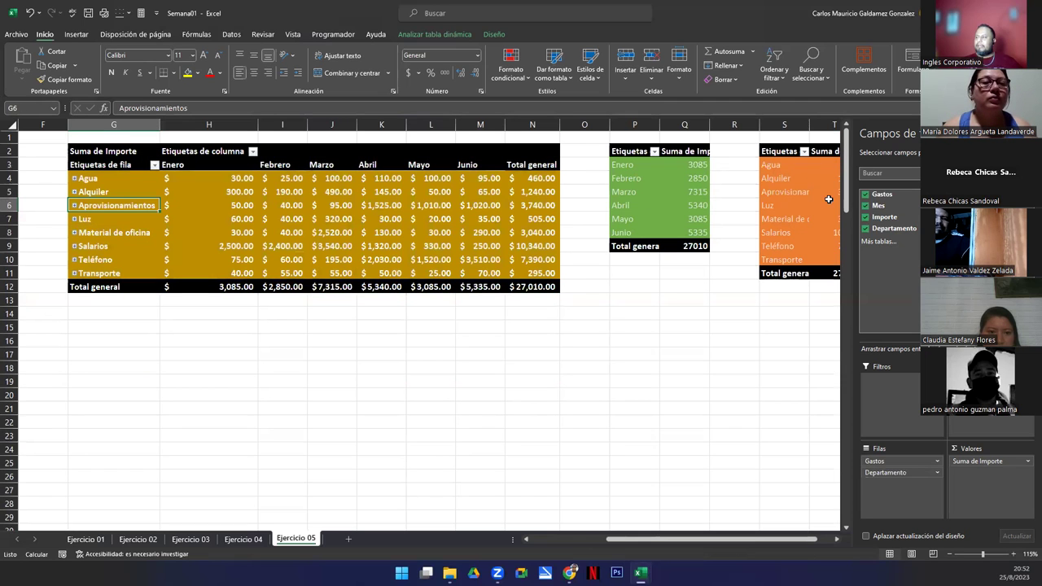
# Step: Autofit columns P, Q, S and T to the contents of the green and orange pivot tables
pyautogui.click(836, 538)
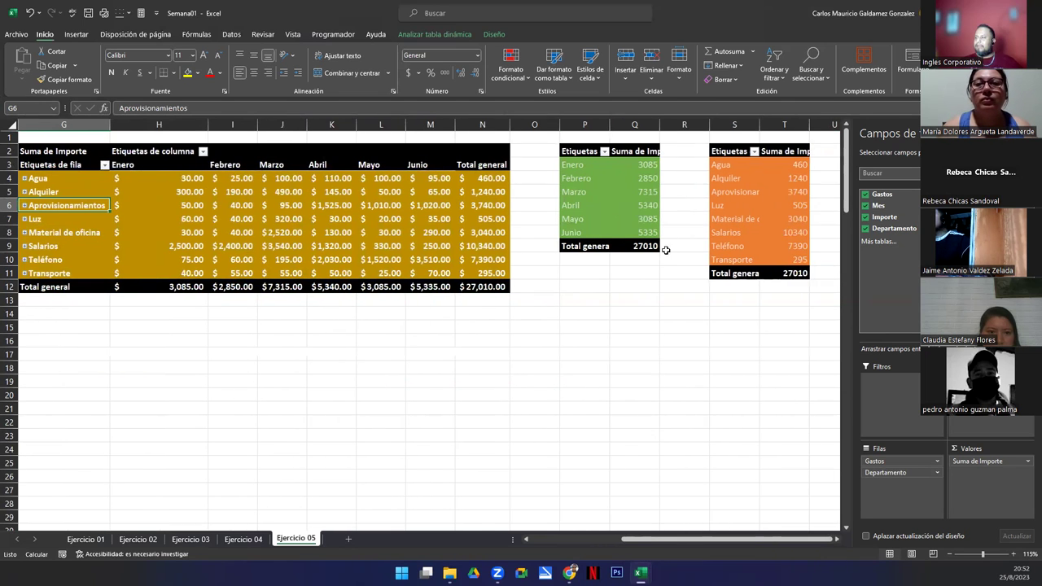
pyautogui.doubleClick(660, 125)
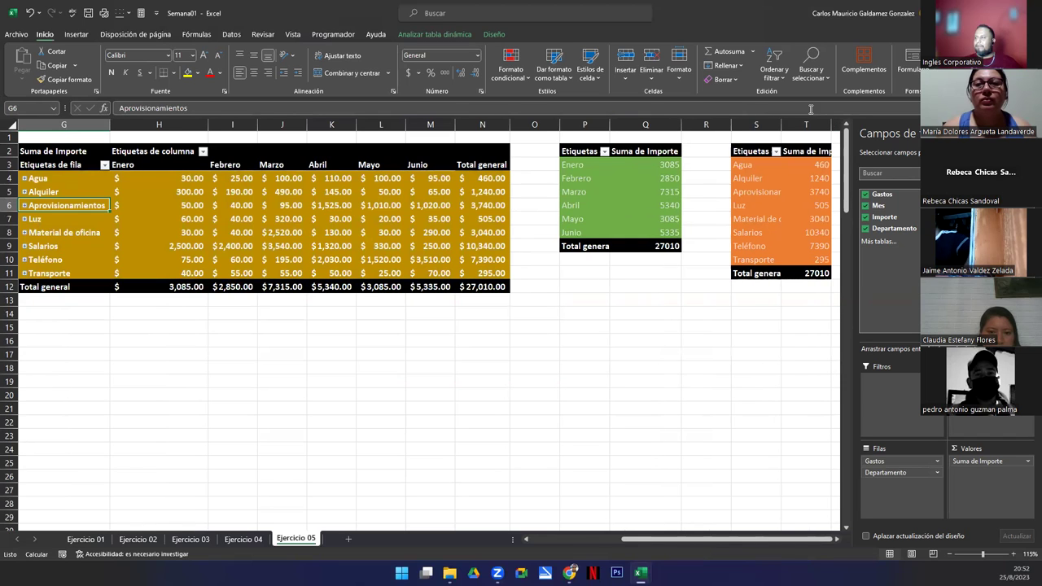
pyautogui.doubleClick(784, 124)
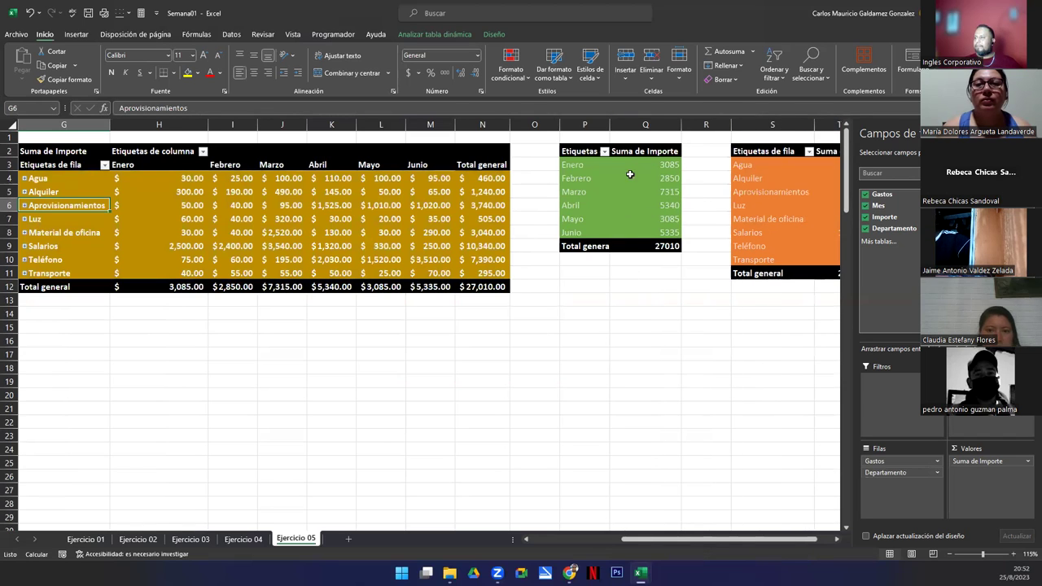
pyautogui.doubleClick(607, 124)
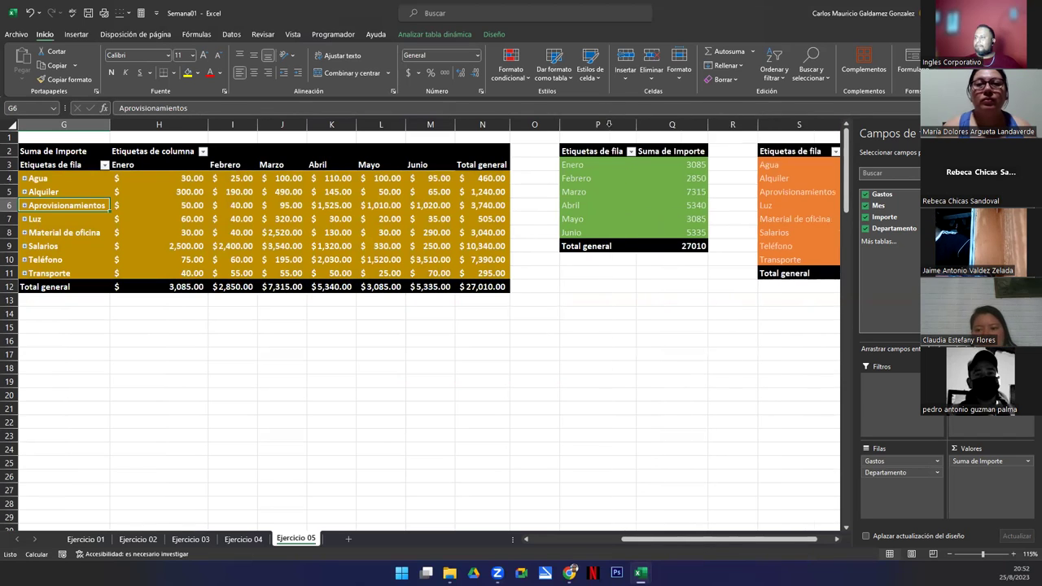
pyautogui.click(837, 540)
pyautogui.click(837, 539)
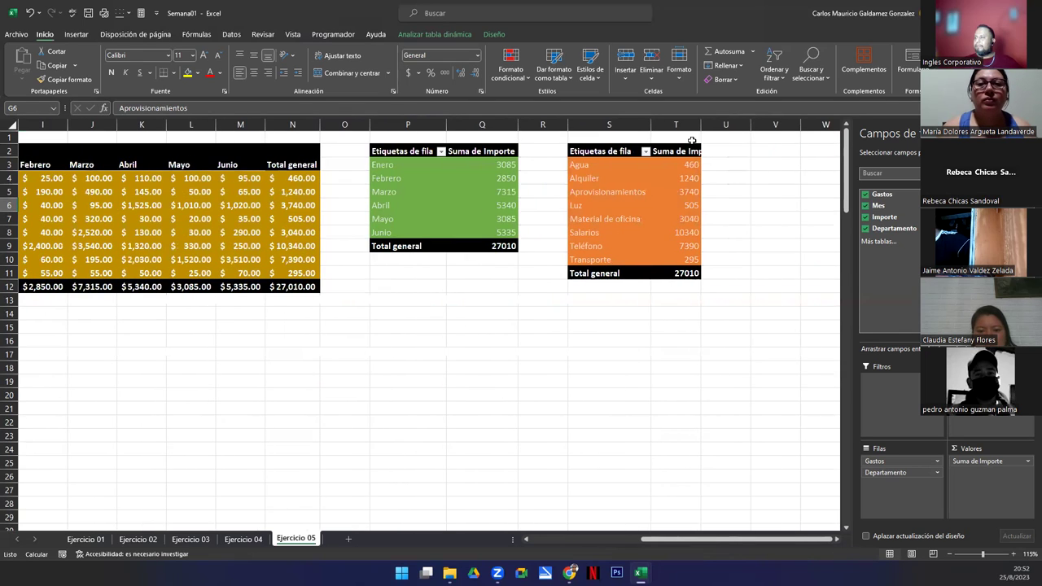
pyautogui.click(647, 207)
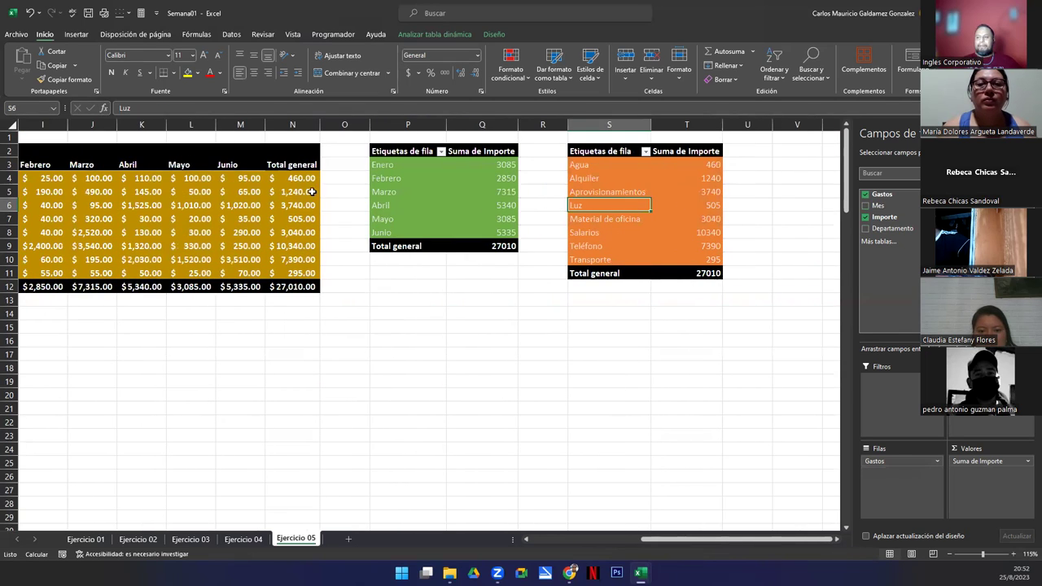
# Step: Apply the accounting number format to the Suma de Importe values in Q3:Q9 and T3:T11, including the totals
pyautogui.click(277, 188)
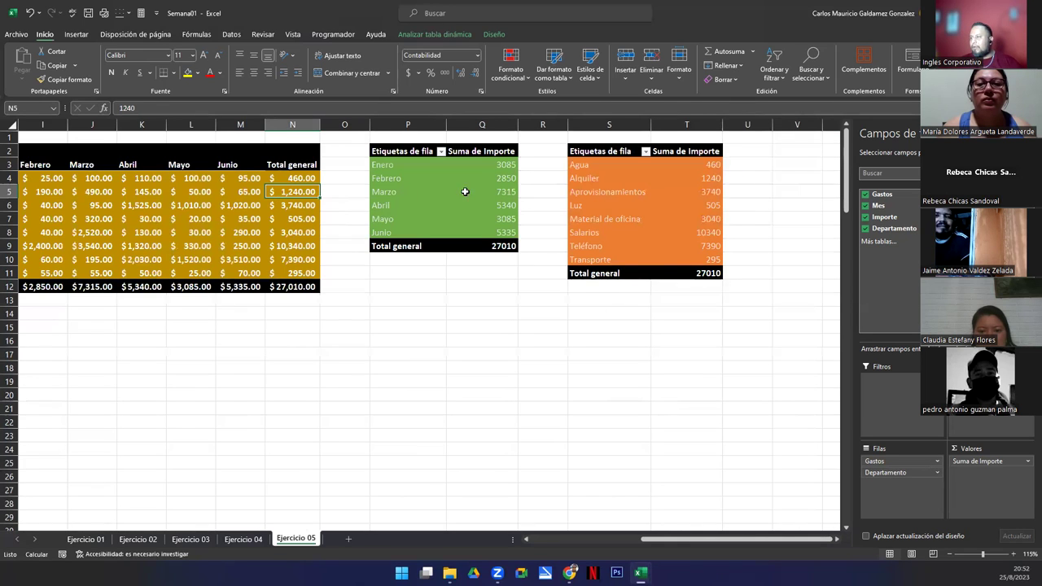
pyautogui.moveTo(489, 166); pyautogui.dragTo(489, 246)
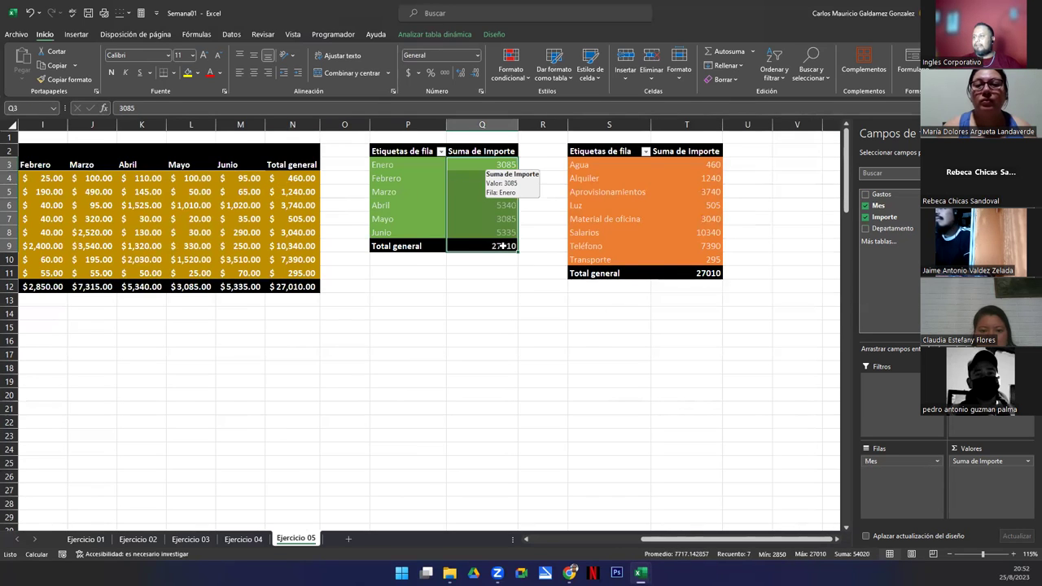
pyautogui.keyDown('ctrl'); pyautogui.click(686, 165); pyautogui.keyUp('ctrl')
pyautogui.moveTo(686, 167); pyautogui.dragTo(697, 274)
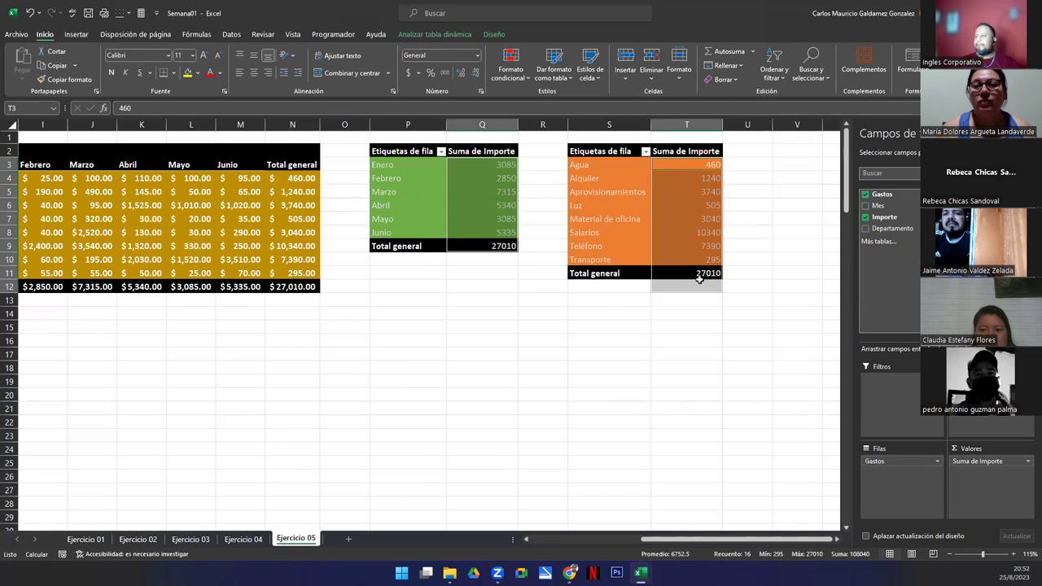
pyautogui.click(408, 72)
pyautogui.click(412, 206)
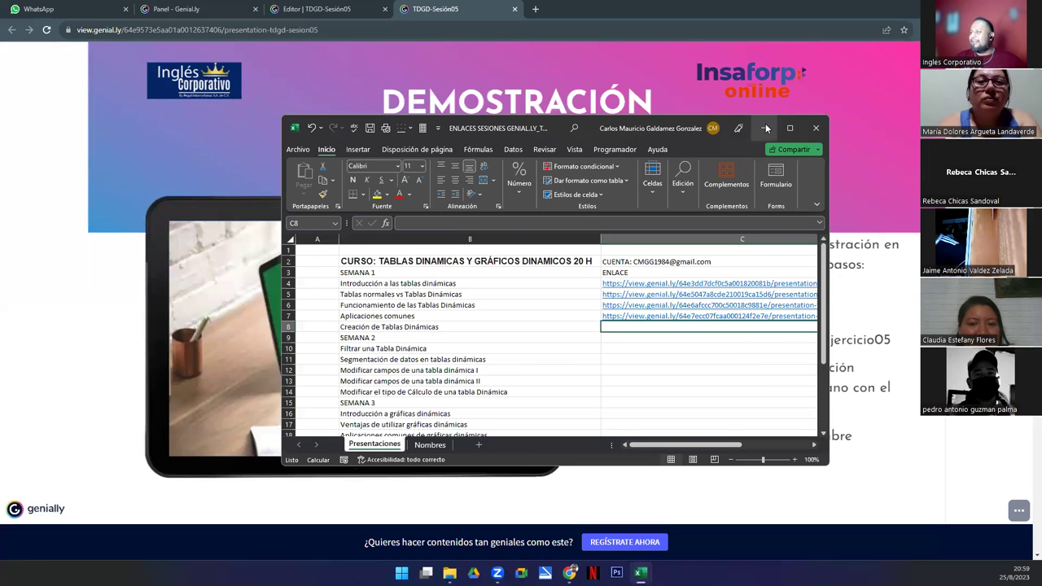
# Step: Minimize the session links workbook and present TDGD-Sesión05 in Genially full screen, advancing to slide 12
pyautogui.click(765, 123)
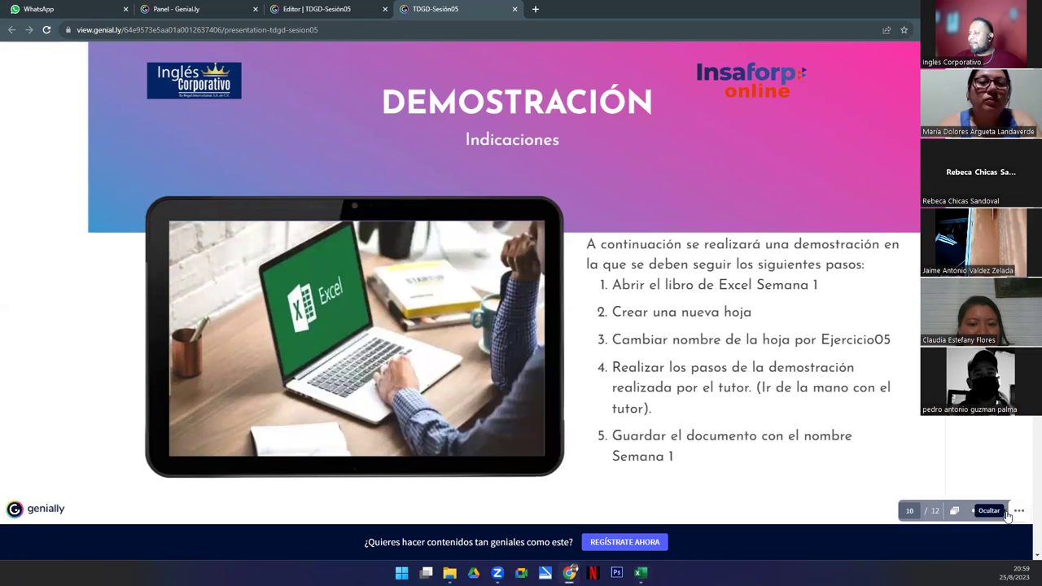
pyautogui.click(998, 510)
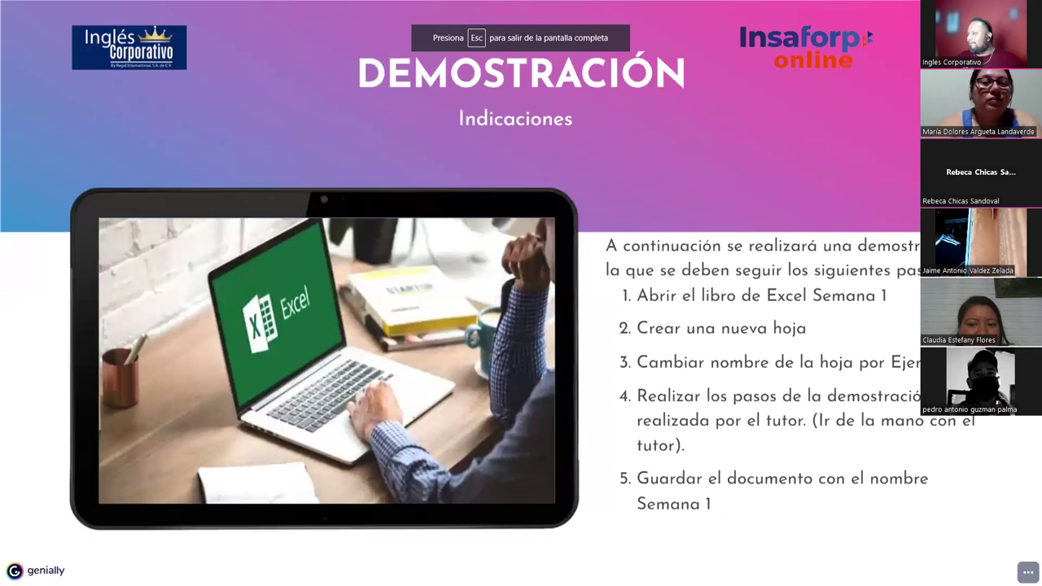
pyautogui.press('Right')
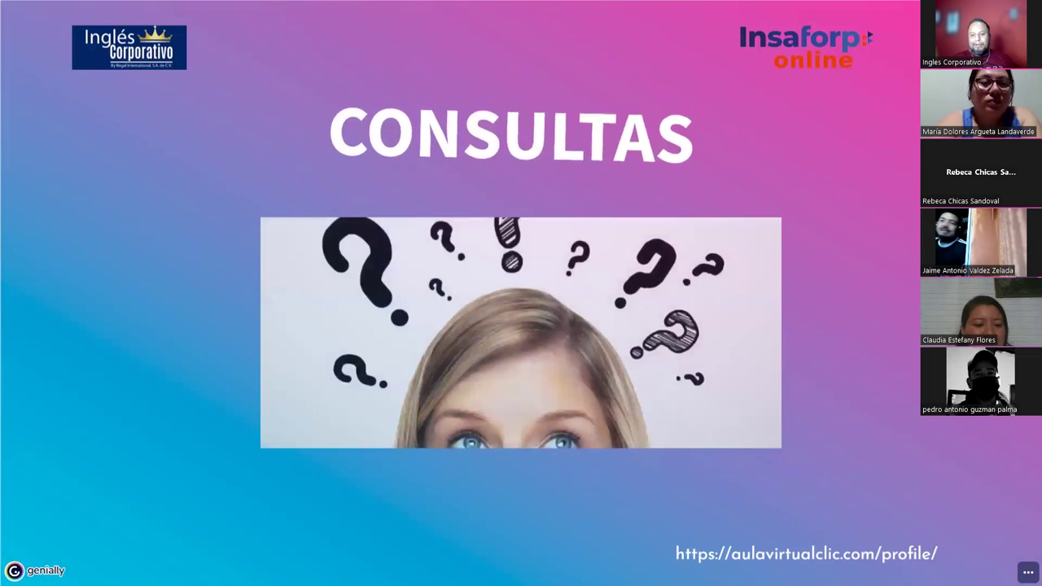
pyautogui.press('Right')
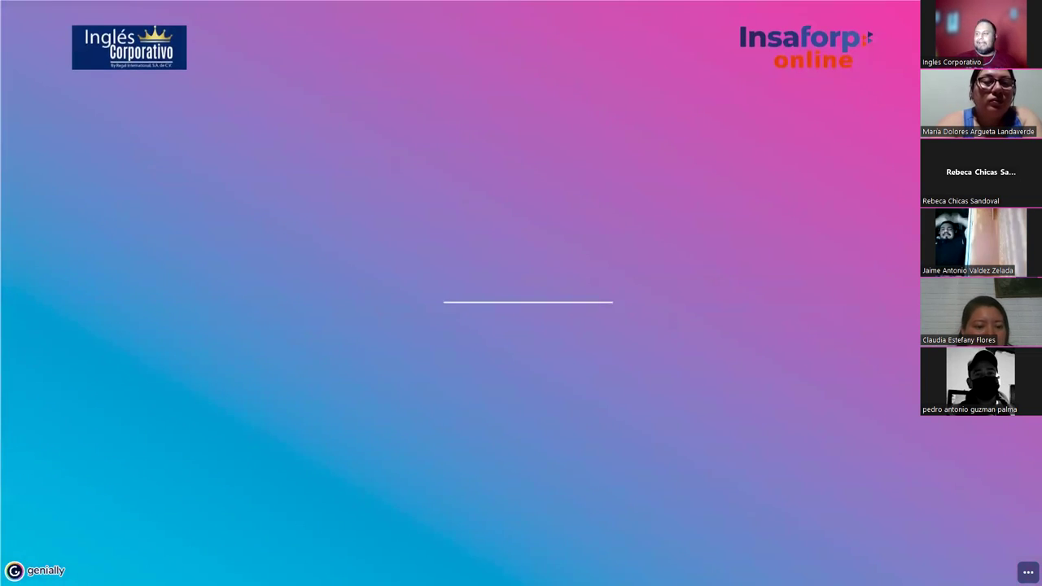